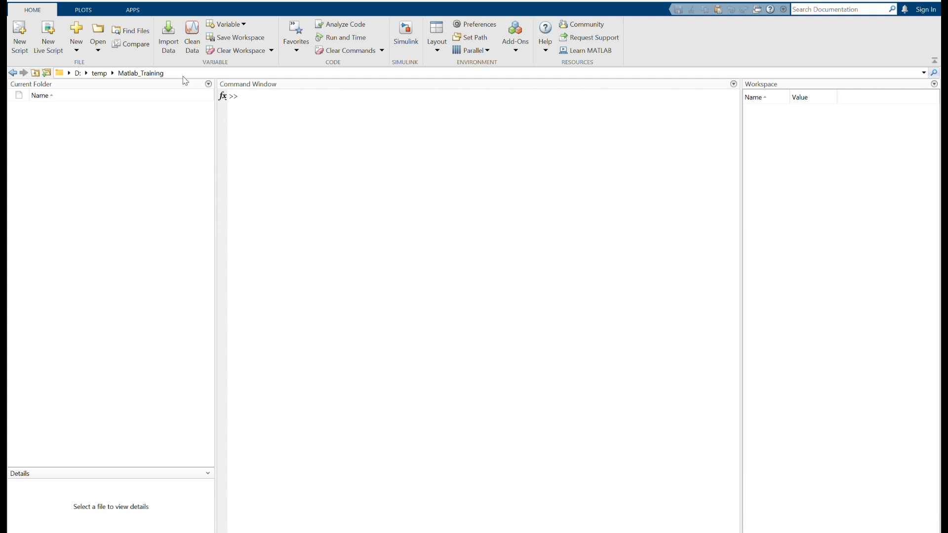
Create a blank Simulink model from the Matlab_Training folder and maximize its window.
{"action": "left_click", "coordinate": [101, 187]}
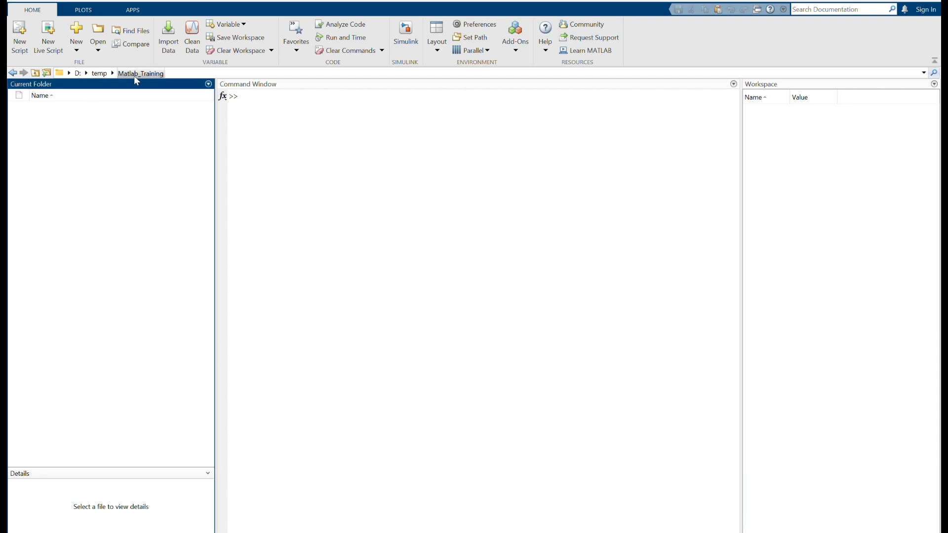
{"action": "left_click", "coordinate": [76, 50]}
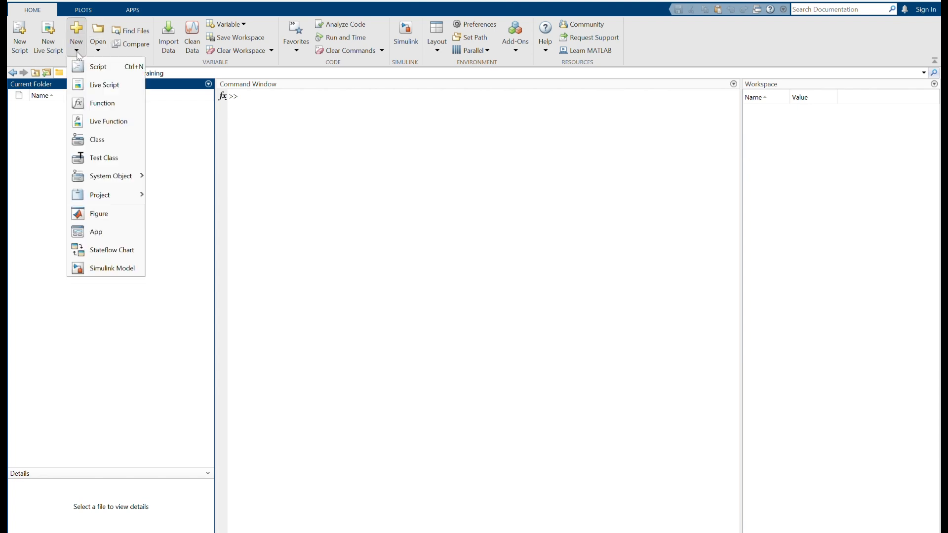
{"action": "left_click", "coordinate": [111, 269]}
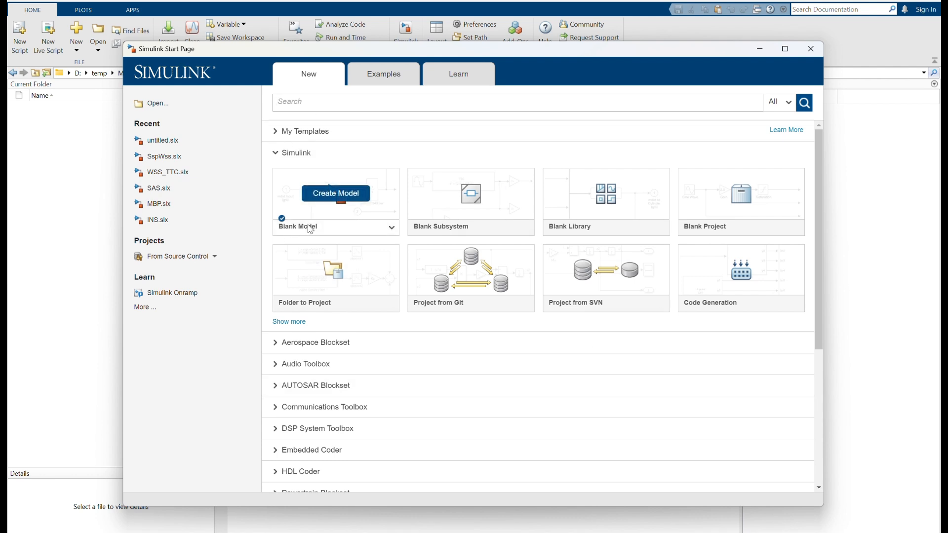
{"action": "mouse_move", "coordinate": [295, 197]}
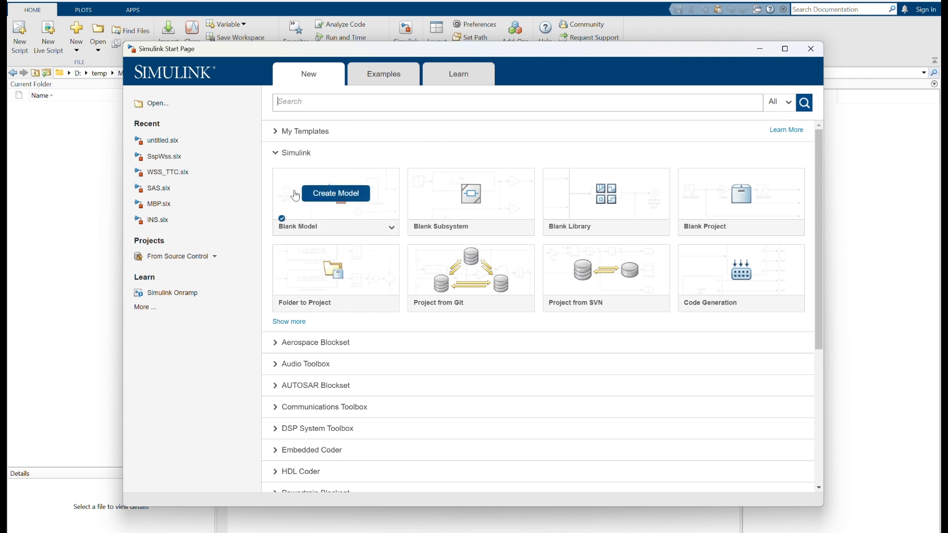
{"action": "left_click", "coordinate": [298, 193]}
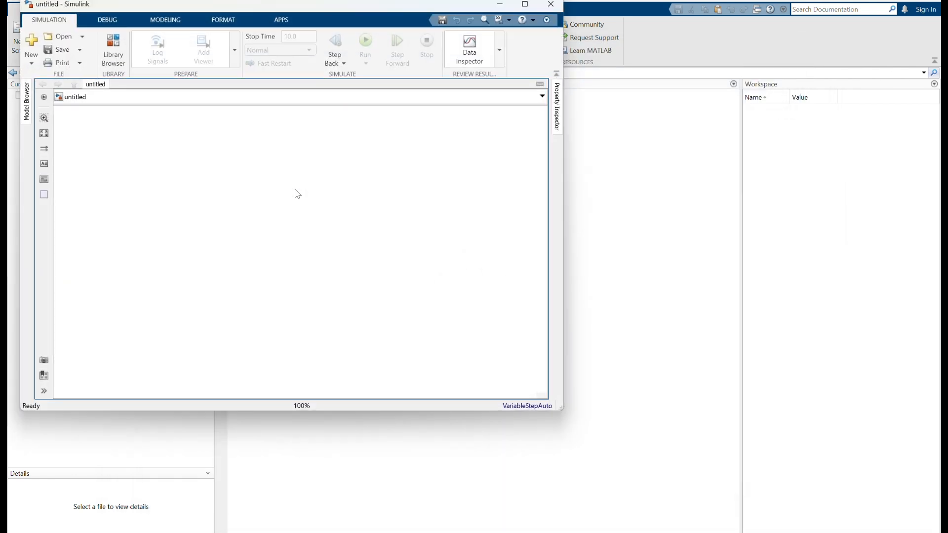
{"action": "left_click_drag", "start_coordinate": [304, 11], "coordinate": [427, 87]}
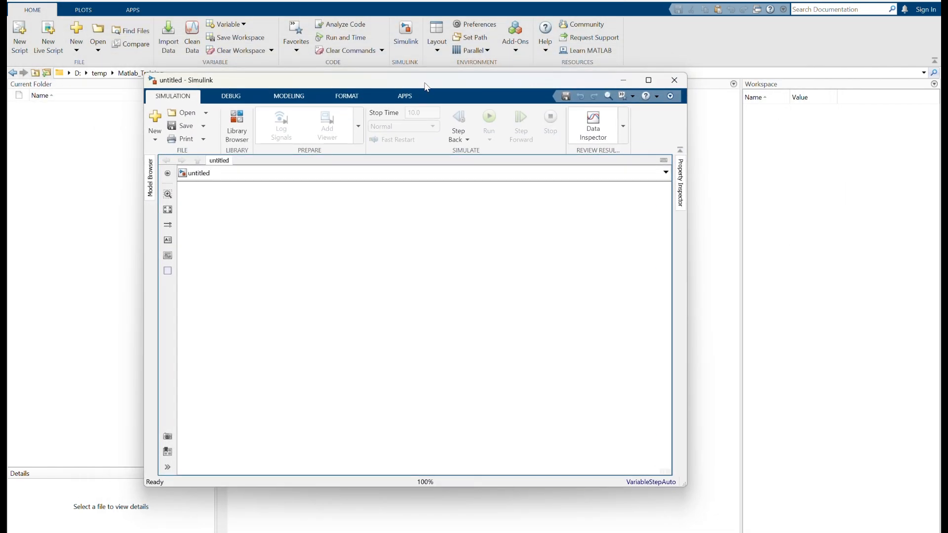
{"action": "double_click", "coordinate": [427, 87]}
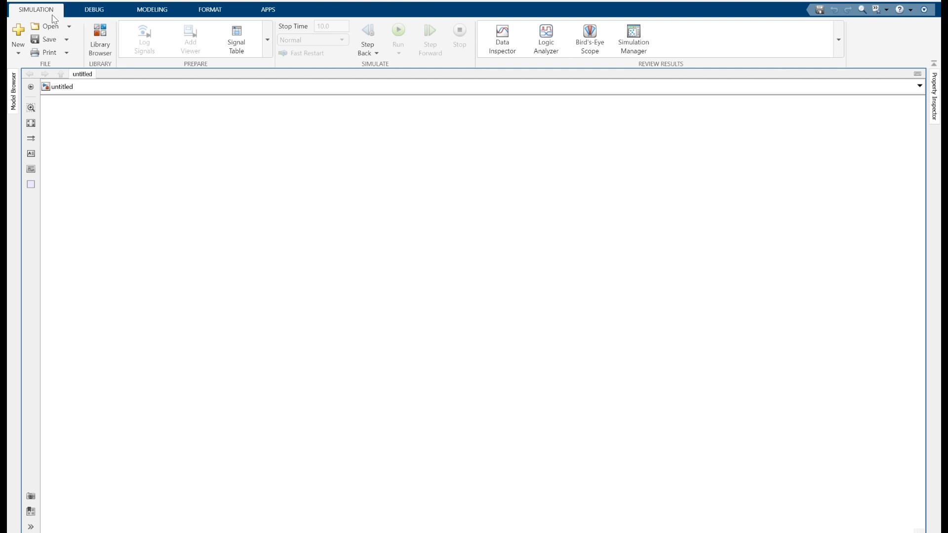
Save the new model as HHC in the Matlab_Training folder as a Simulink model (*.slx).
{"action": "left_click", "coordinate": [42, 42]}
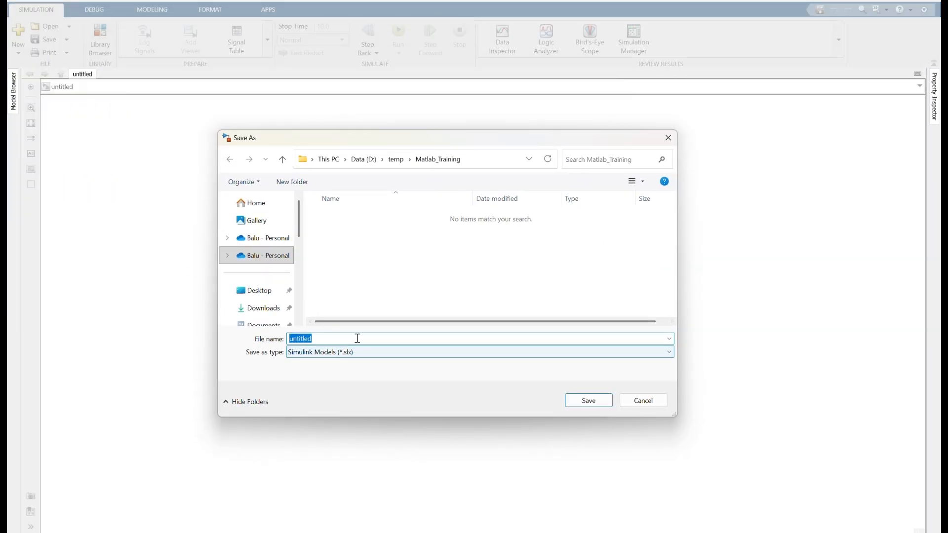
{"action": "type", "text": "HHC"}
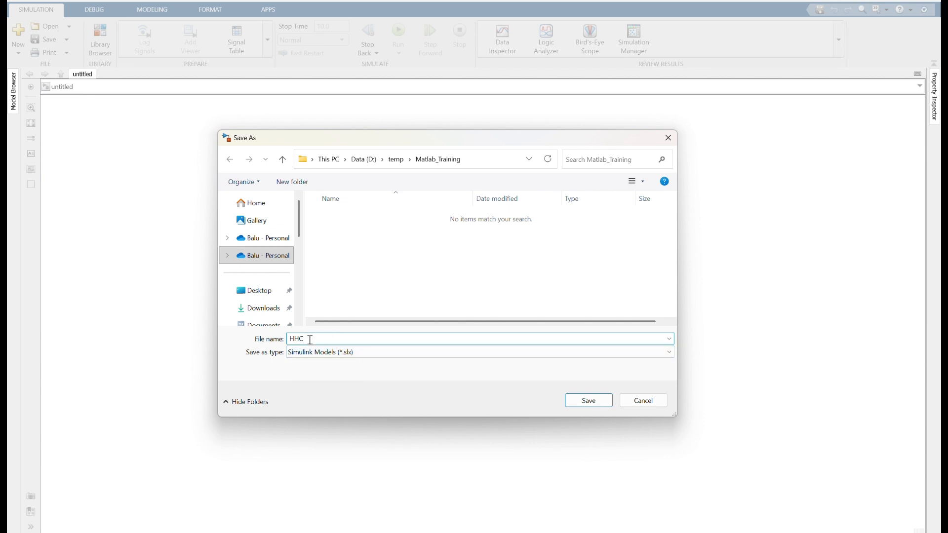
{"action": "left_click", "coordinate": [587, 401]}
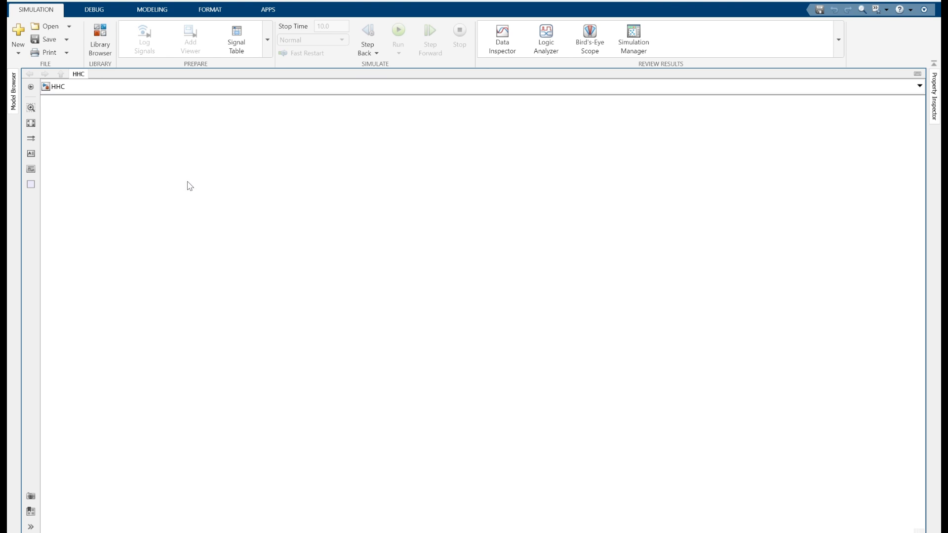
Switch to PowerPoint to examine the inputs and outputs on the Architecture slide, and return to the HHC model in Simulink.
{"action": "key", "text": "alt+Tab"}
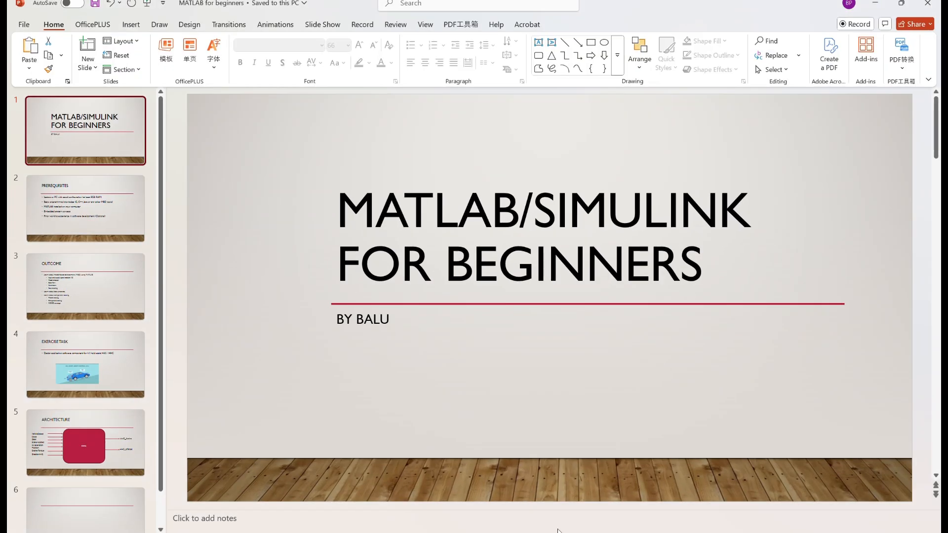
{"action": "left_click", "coordinate": [97, 446]}
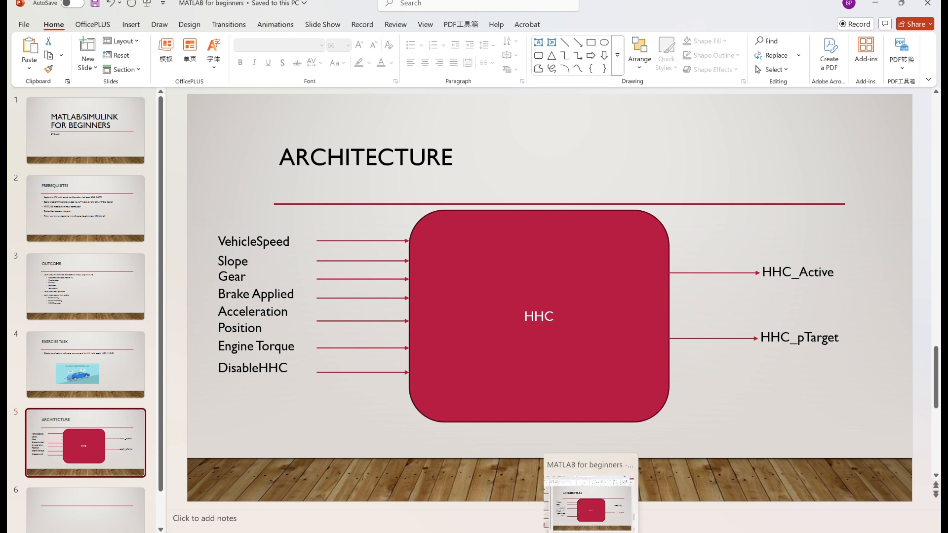
{"action": "mouse_move", "coordinate": [608, 532]}
{"action": "mouse_move", "coordinate": [657, 500]}
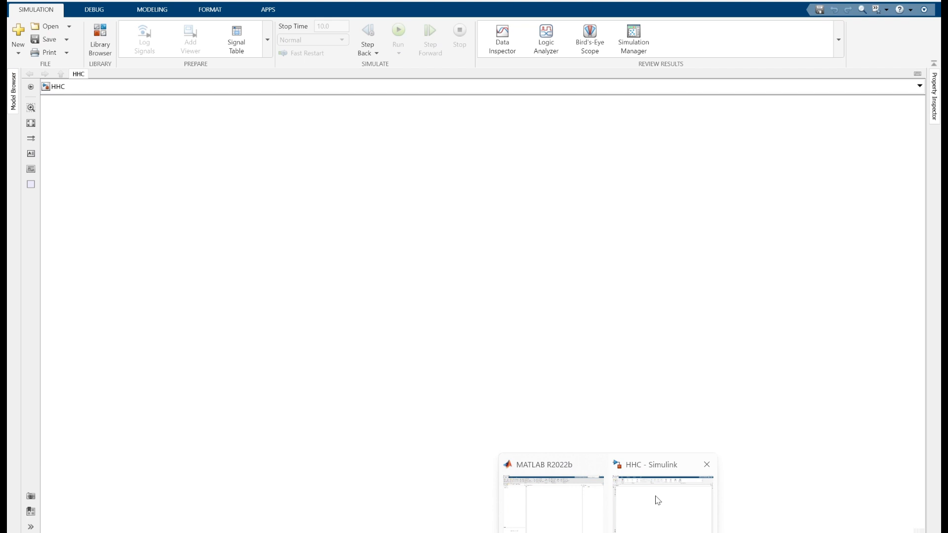
{"action": "left_click", "coordinate": [658, 500]}
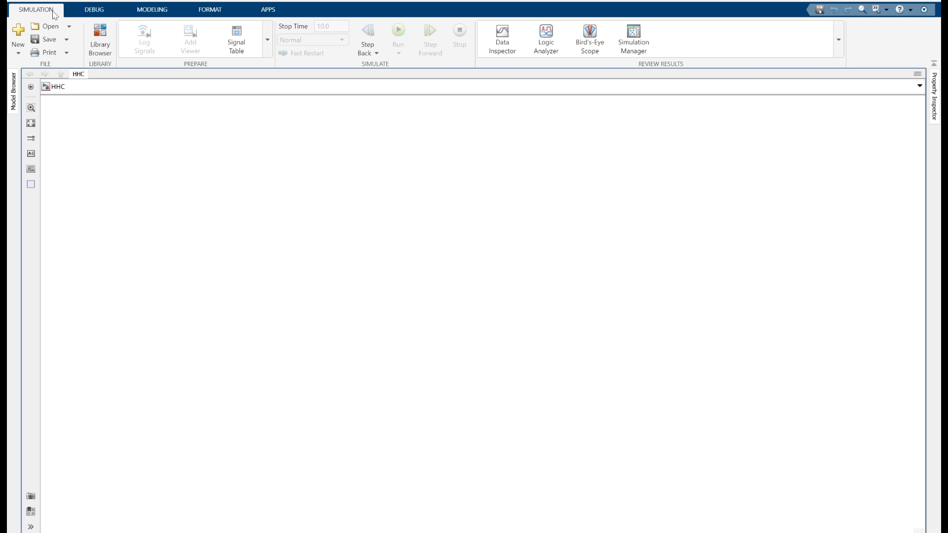
Insert a subsystem at the top level of the HHC model and examine the default ports inside it.
{"action": "left_click", "coordinate": [154, 10]}
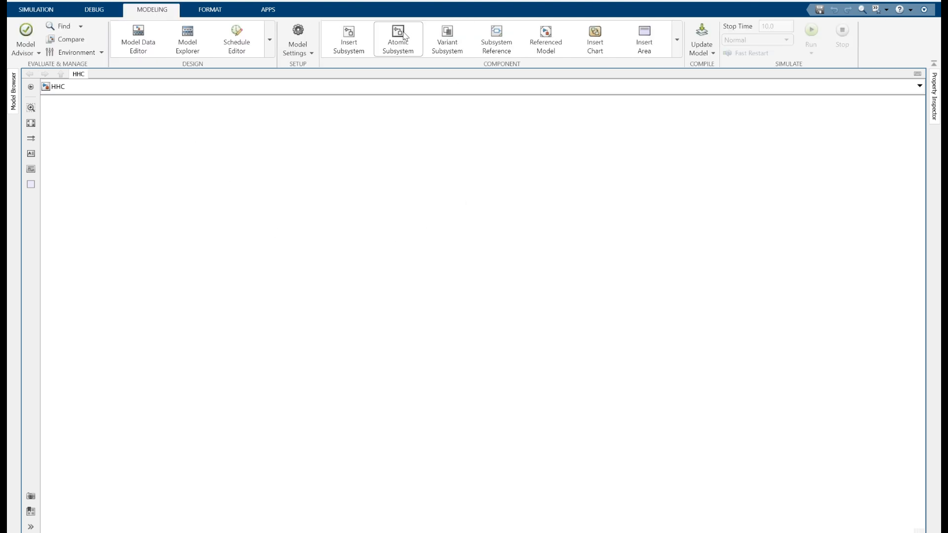
{"action": "left_click", "coordinate": [356, 45]}
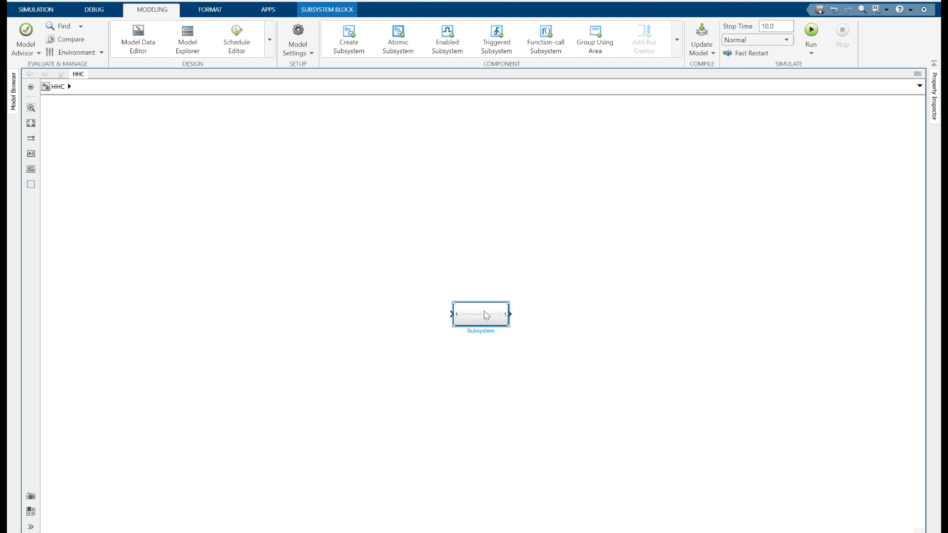
{"action": "double_click", "coordinate": [487, 316]}
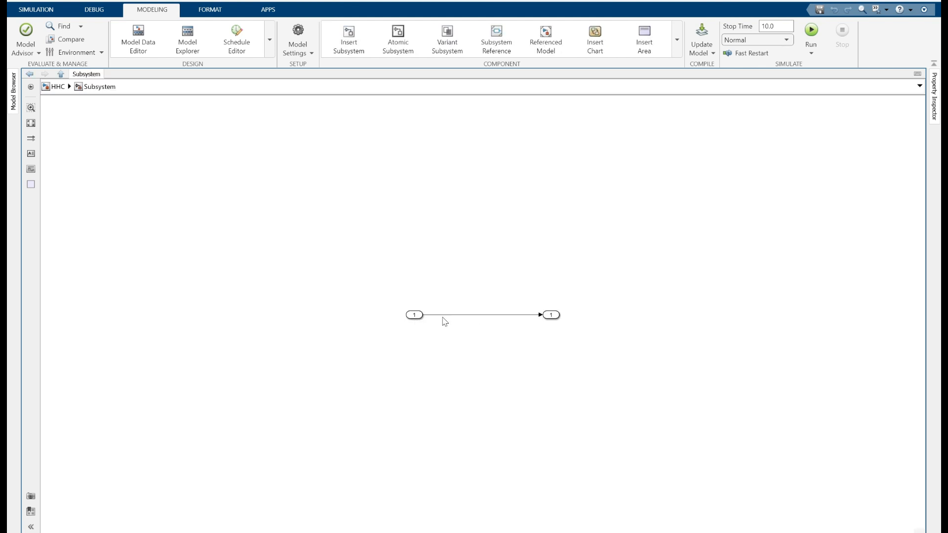
{"action": "left_click", "coordinate": [416, 314]}
{"action": "left_click", "coordinate": [551, 316]}
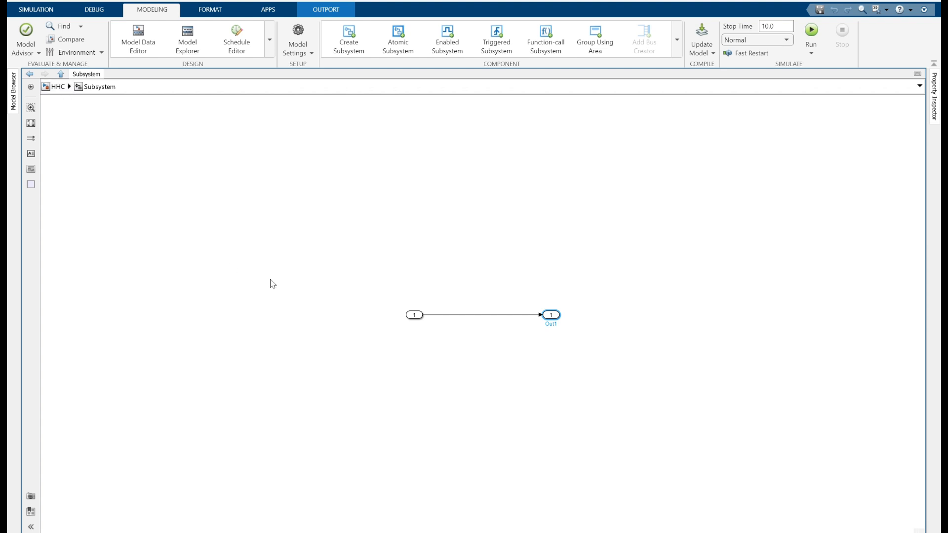
{"action": "left_click", "coordinate": [58, 87]}
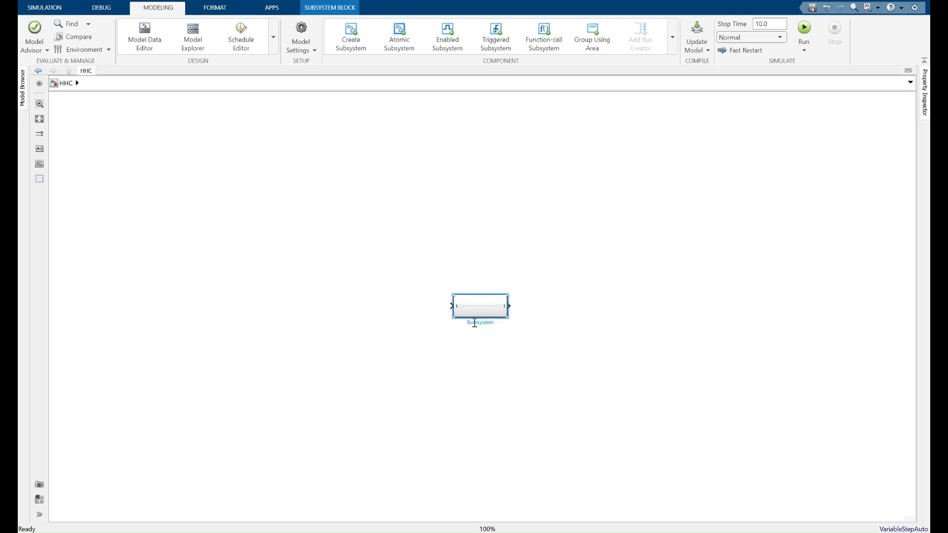
Rename the subsystem block as HHC_20ms.
{"action": "double_click", "coordinate": [475, 323]}
{"action": "type", "text": "HHC_"}
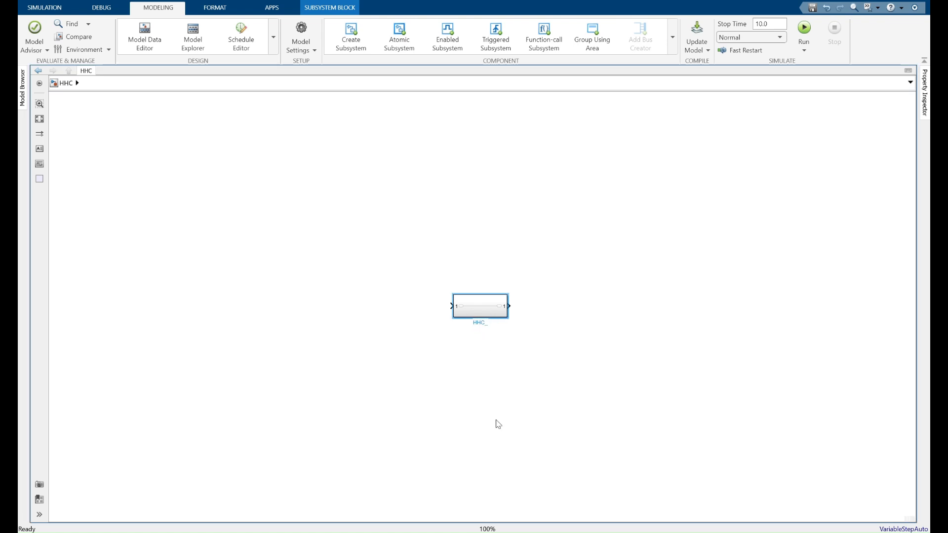
{"action": "type", "text": "20ms"}
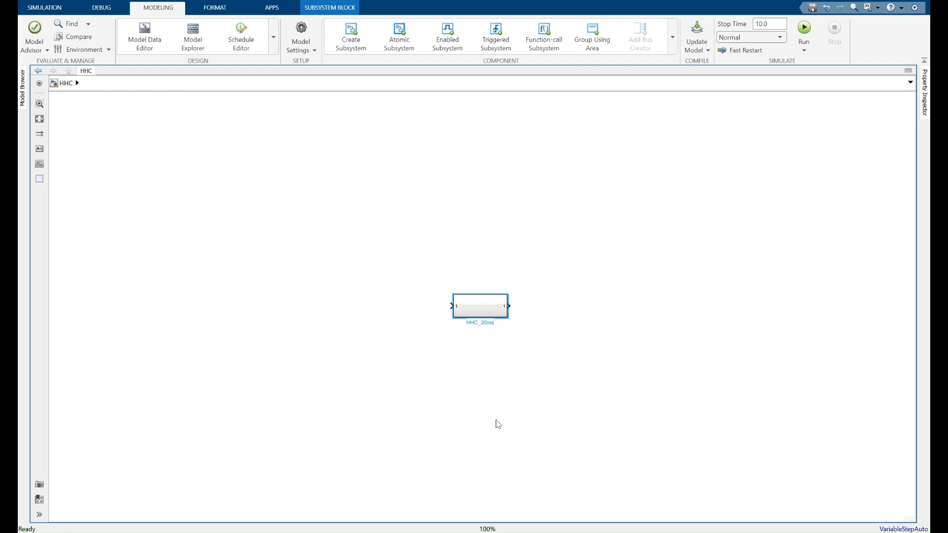
{"action": "key", "text": "Return"}
Enlarge the HHC_20ms block into a tall rectangle with room for several ports and position it near the canvas centre.
{"action": "left_click_drag", "start_coordinate": [508, 321], "coordinate": [539, 468]}
{"action": "left_click_drag", "start_coordinate": [499, 355], "coordinate": [461, 222]}
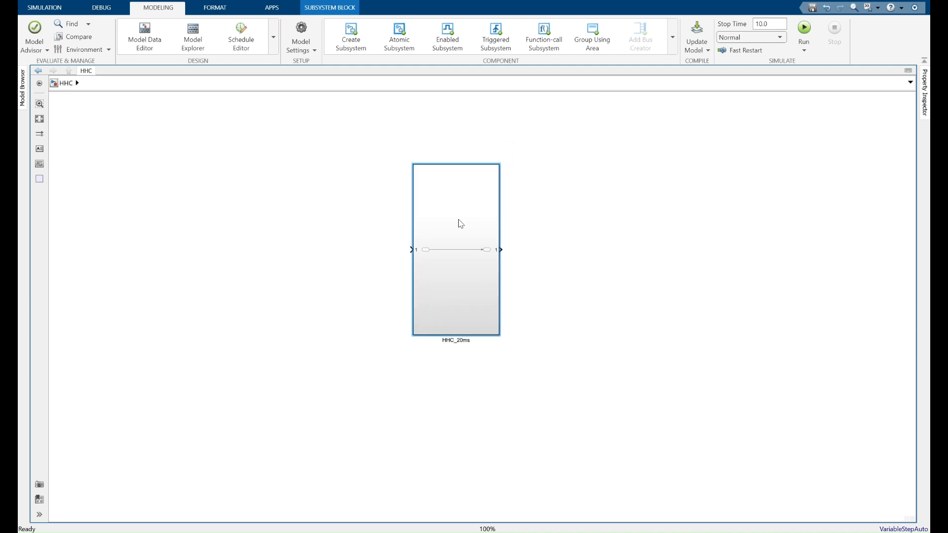
{"action": "left_click_drag", "start_coordinate": [499, 333], "coordinate": [565, 450]}
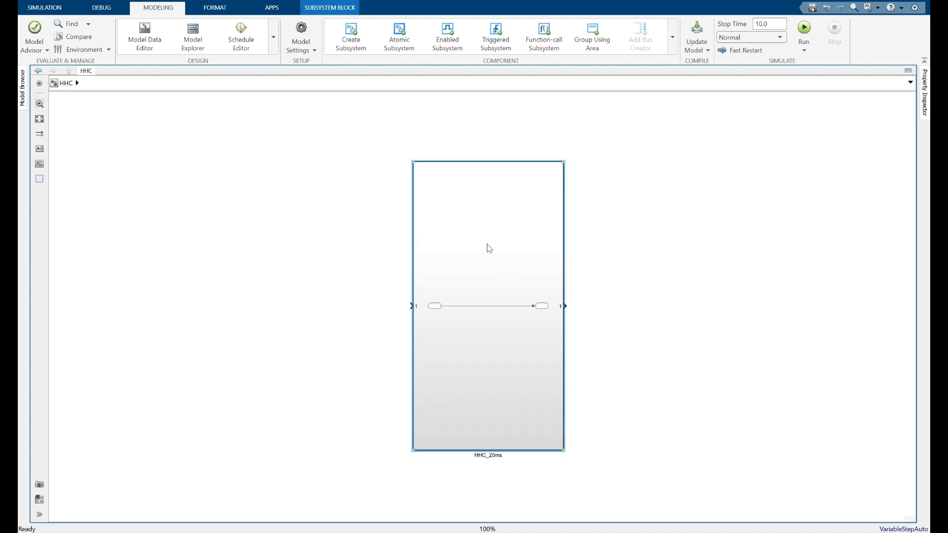
{"action": "left_click_drag", "start_coordinate": [491, 249], "coordinate": [510, 251]}
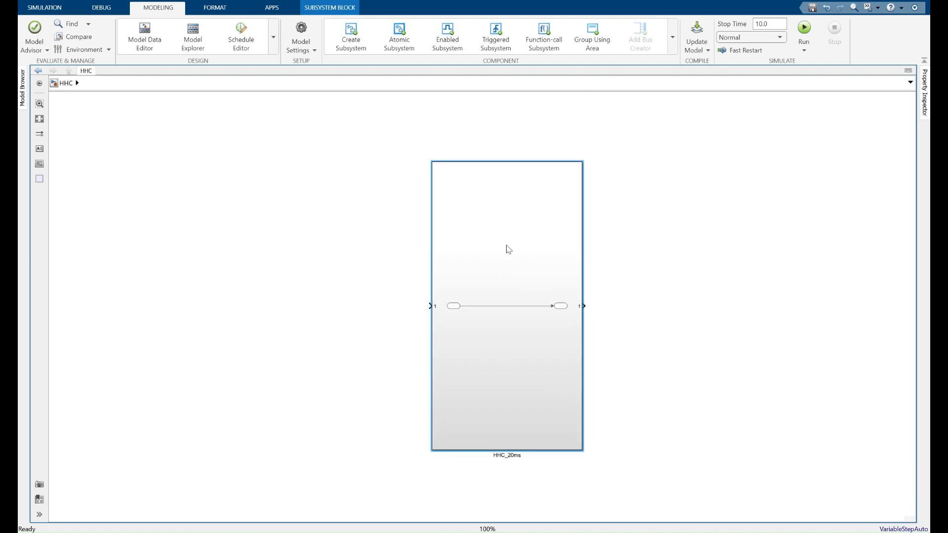
{"action": "left_click", "coordinate": [290, 205]}
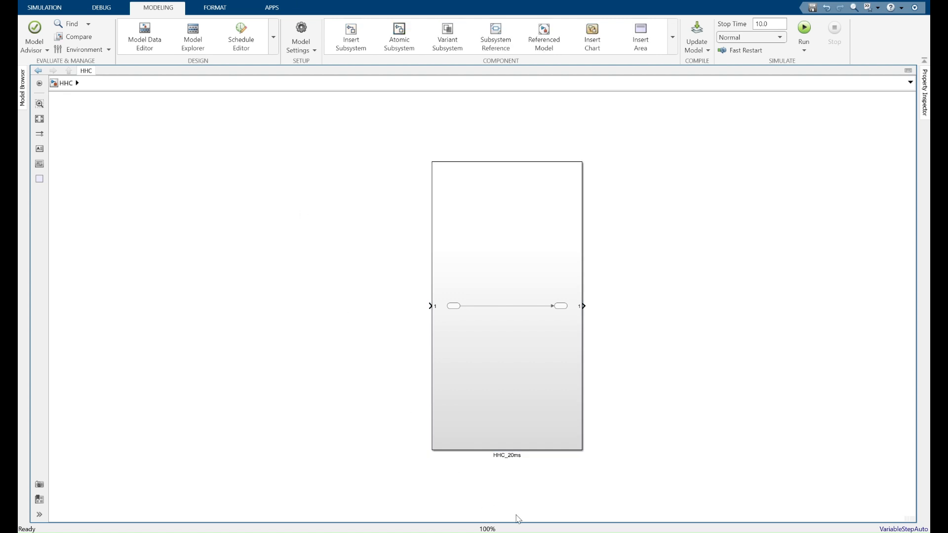
Check the HHC input signal names on the Architecture slide in PowerPoint and return to the Simulink model.
{"action": "mouse_move", "coordinate": [582, 530]}
{"action": "left_click", "coordinate": [580, 496]}
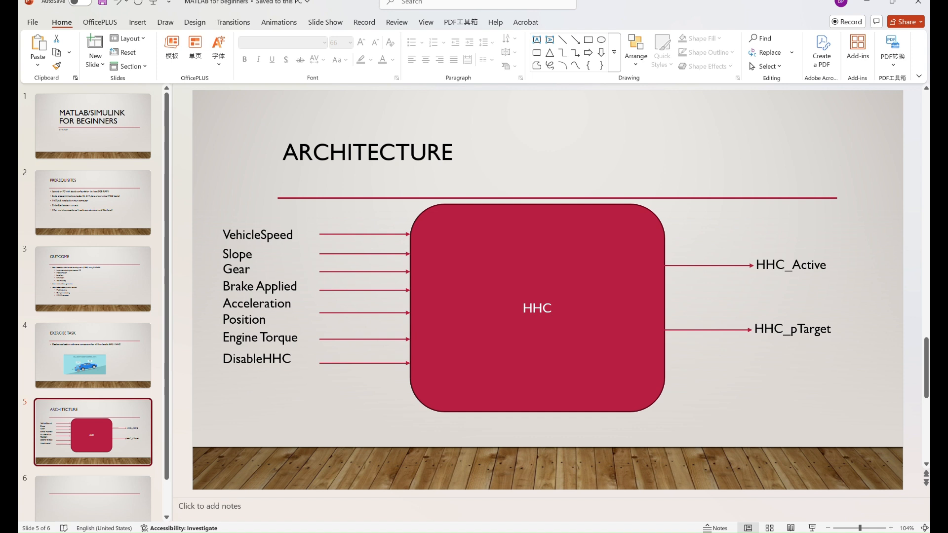
{"action": "left_click", "coordinate": [639, 489]}
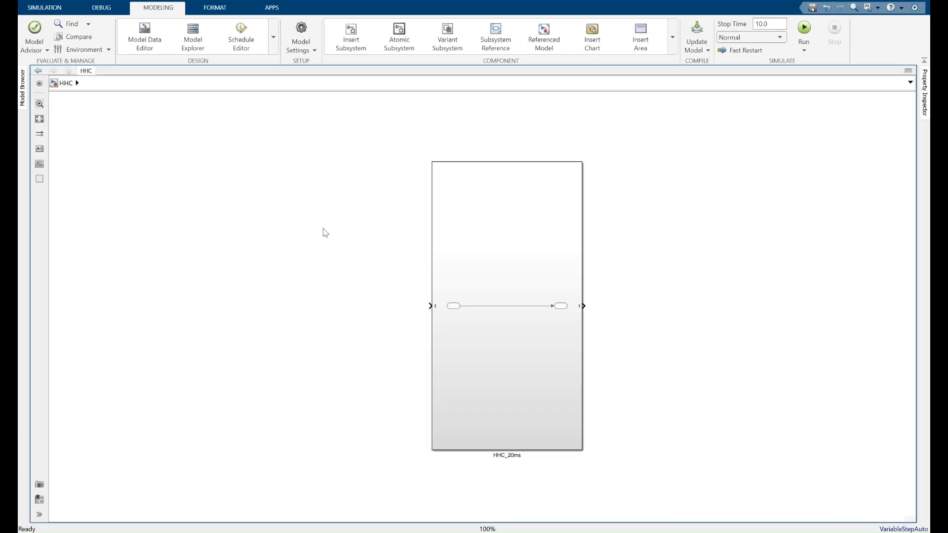
Add an In1 input port beside the HHC_20ms subsystem and connect it to the subsystem's input.
{"action": "double_click", "coordinate": [256, 213]}
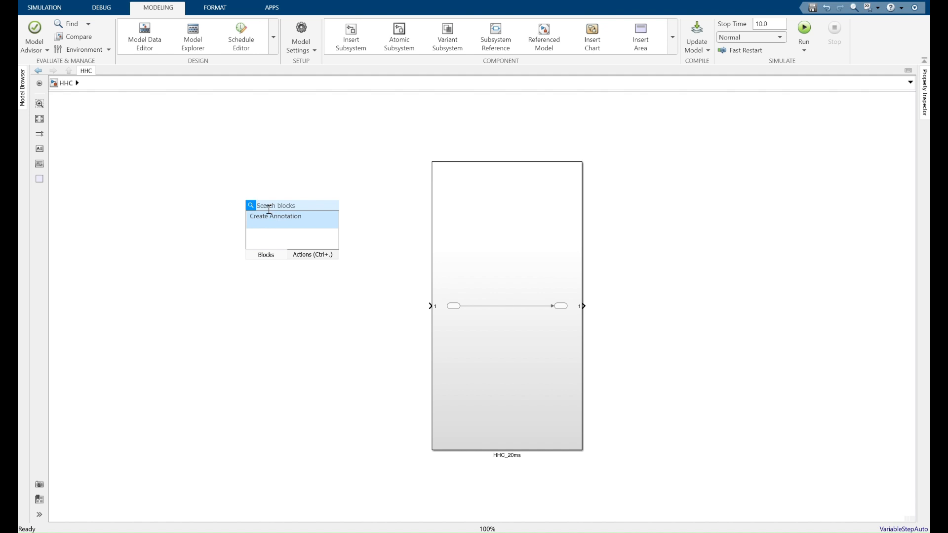
{"action": "type", "text": "in"}
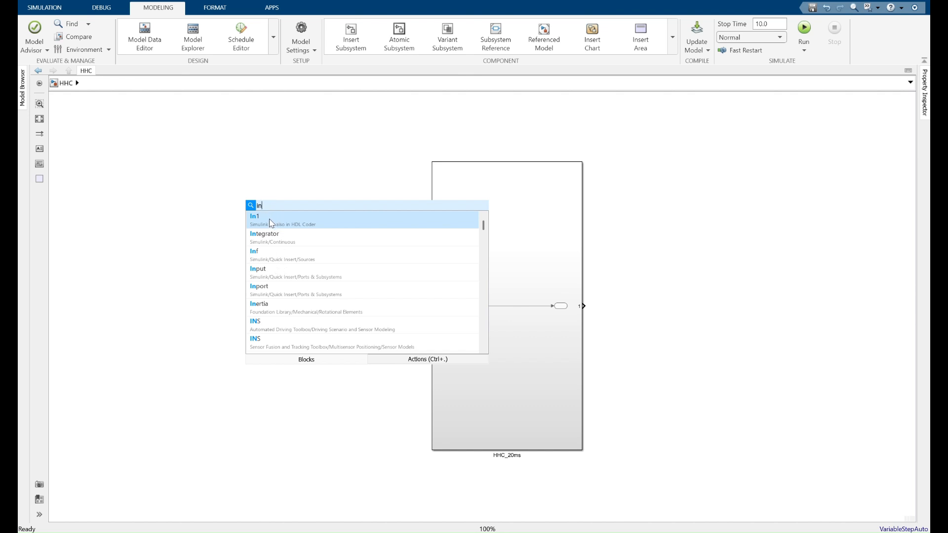
{"action": "left_click", "coordinate": [272, 221]}
{"action": "mouse_move", "coordinate": [256, 208]}
{"action": "left_mouse_down"}
{"action": "mouse_move", "coordinate": [299, 204]}
{"action": "mouse_move", "coordinate": [299, 195]}
{"action": "mouse_move", "coordinate": [366, 265]}
{"action": "mouse_move", "coordinate": [428, 306]}
{"action": "left_mouse_up"}
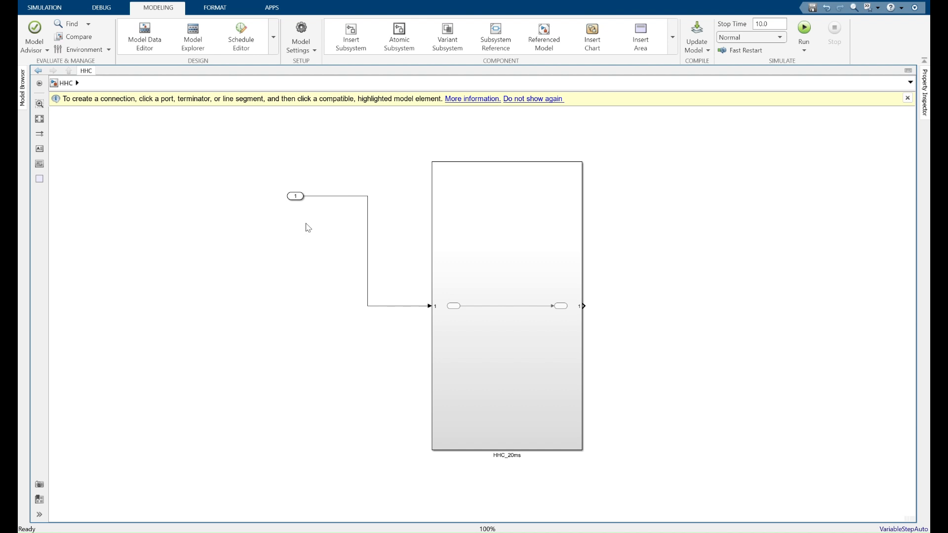
Rename the connected input port as VehicleSpeed, copying the name from the Architecture slide in PowerPoint.
{"action": "left_click", "coordinate": [296, 198]}
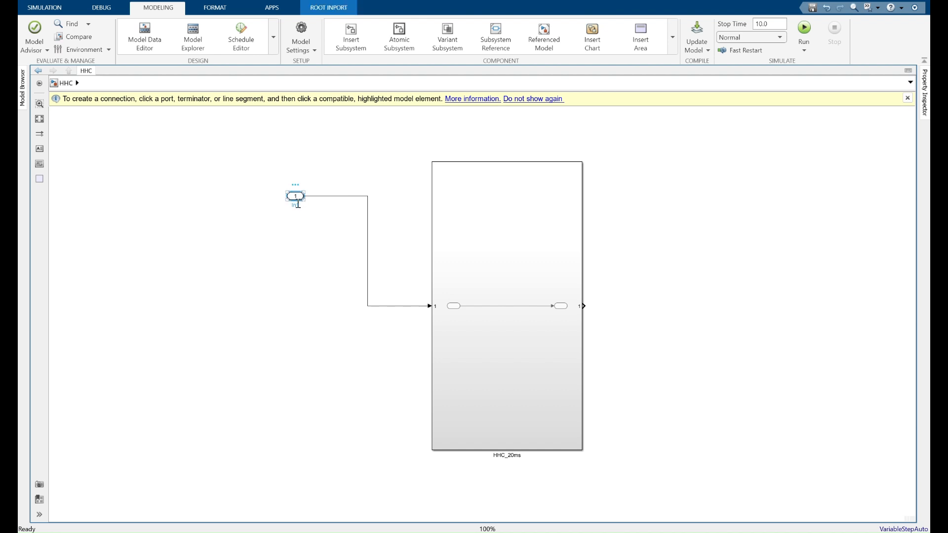
{"action": "key", "text": "alt+Tab"}
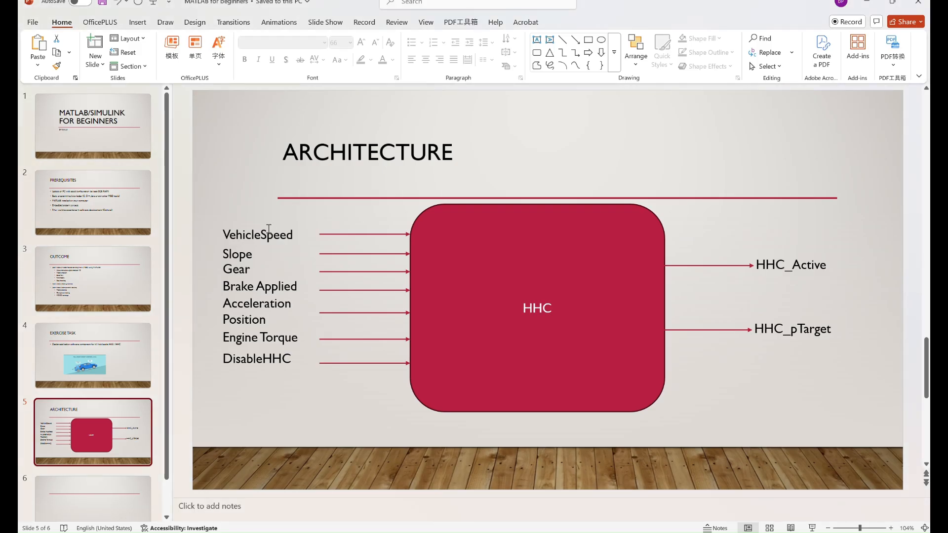
{"action": "double_click", "coordinate": [263, 235]}
{"action": "key", "text": "ctrl+c"}
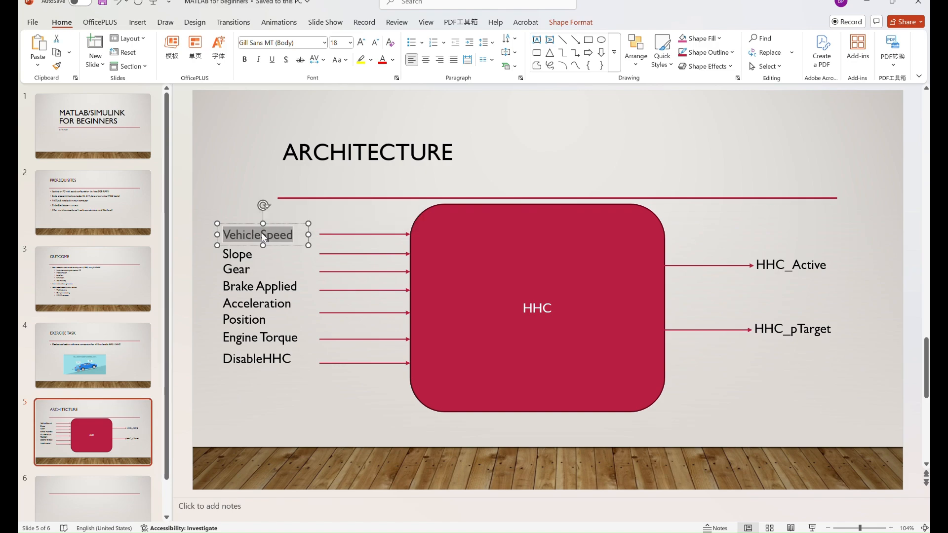
{"action": "key", "text": "alt+Tab"}
{"action": "double_click", "coordinate": [295, 206]}
{"action": "key", "text": "ctrl+v"}
{"action": "left_click", "coordinate": [293, 246]}
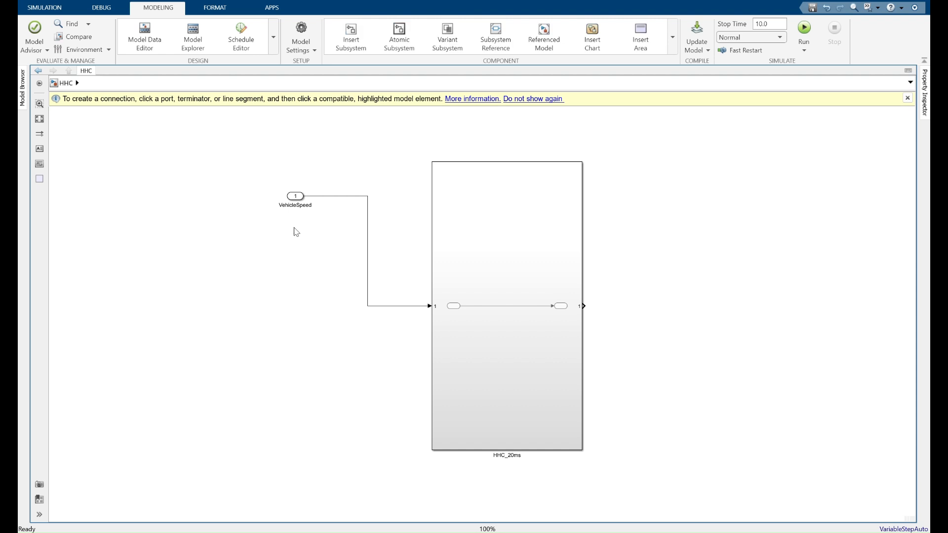
Add a second input port below VehicleSpeed and name it Slope, copying the name from the Architecture slide in PowerPoint.
{"action": "double_click", "coordinate": [294, 228]}
{"action": "type", "text": "in"}
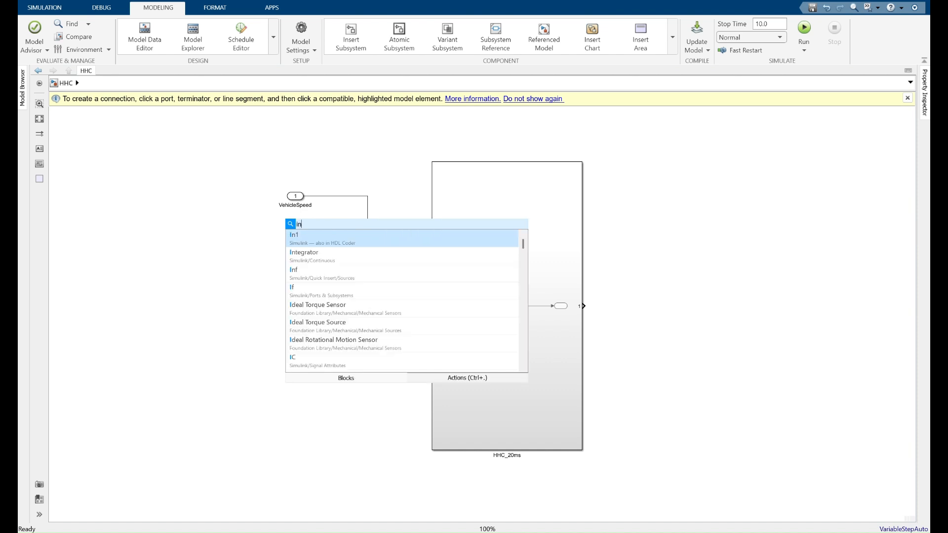
{"action": "left_click", "coordinate": [301, 242]}
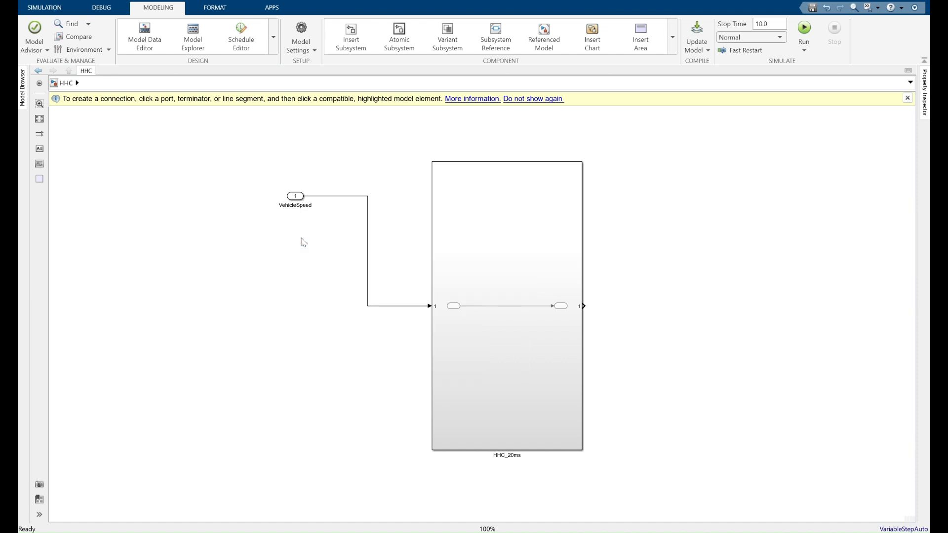
{"action": "key", "text": "alt+Tab"}
{"action": "double_click", "coordinate": [240, 256]}
{"action": "key", "text": "ctrl+c"}
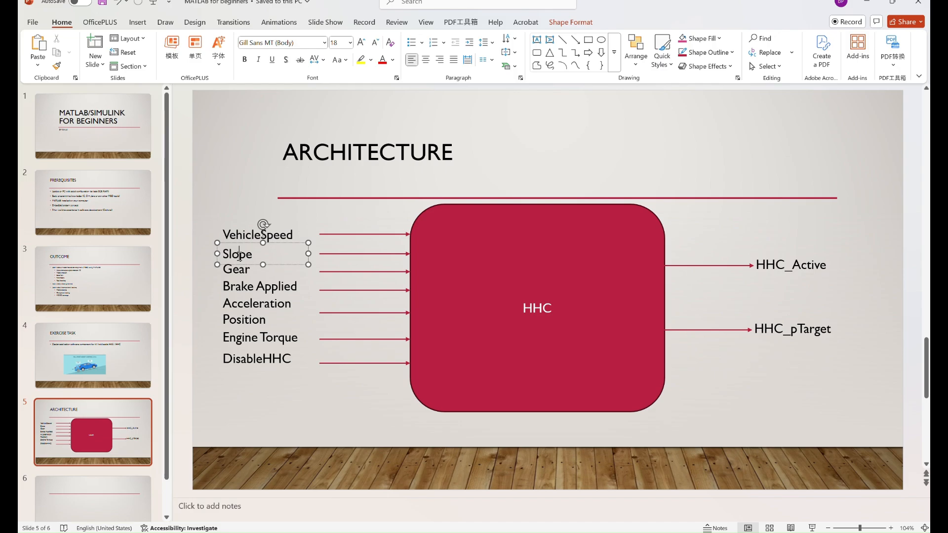
{"action": "key", "text": "alt+Tab"}
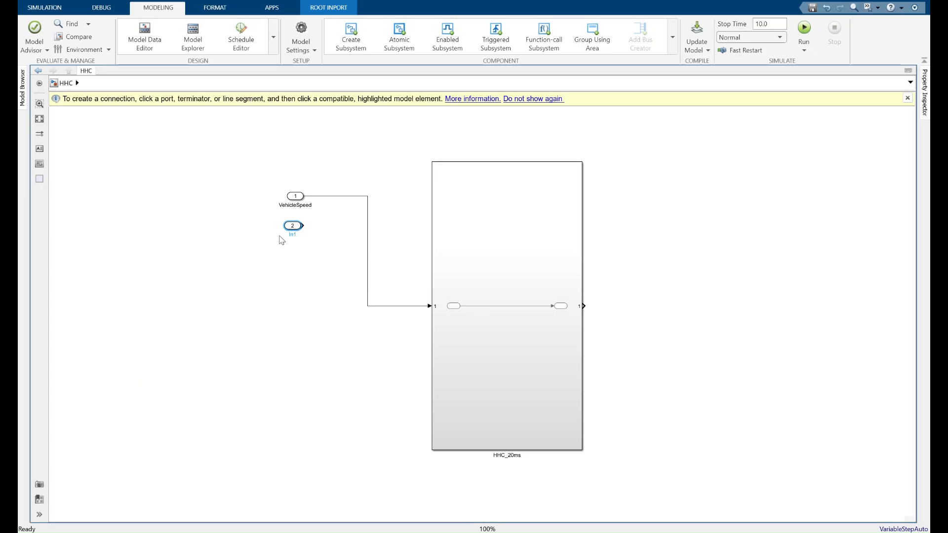
{"action": "key", "text": "ctrl+v"}
Add five more input ports in a column below Slope, numbered 3 to 7, duplicating the port for the remaining signals.
{"action": "double_click", "coordinate": [292, 249]}
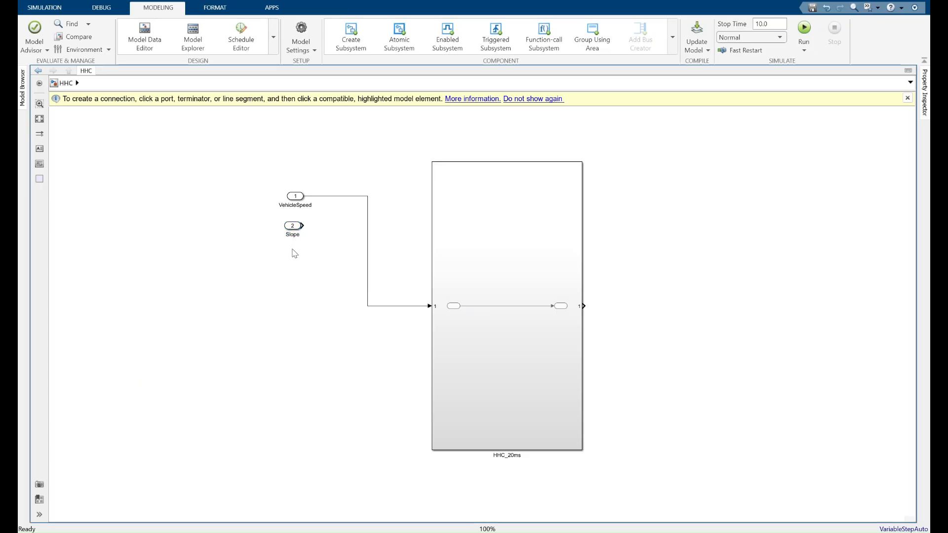
{"action": "type", "text": "in"}
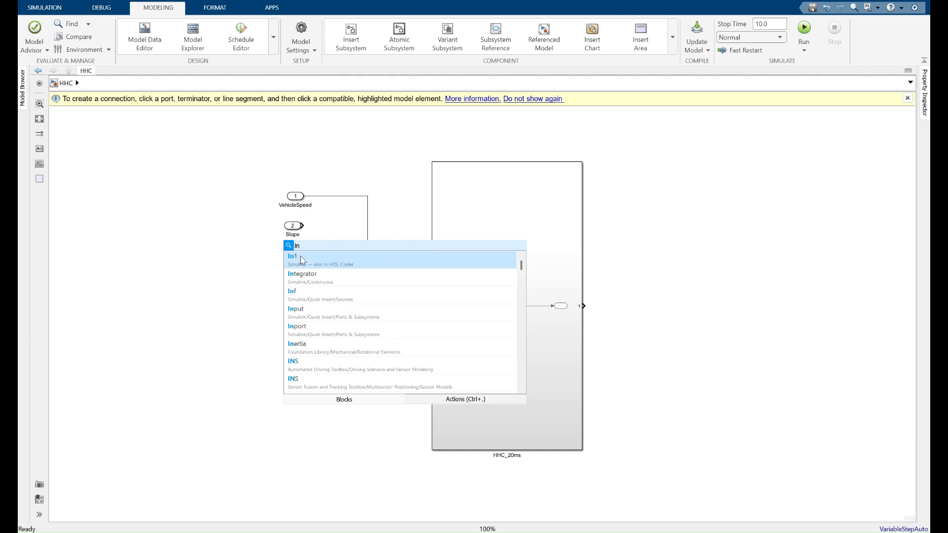
{"action": "key", "text": "Return"}
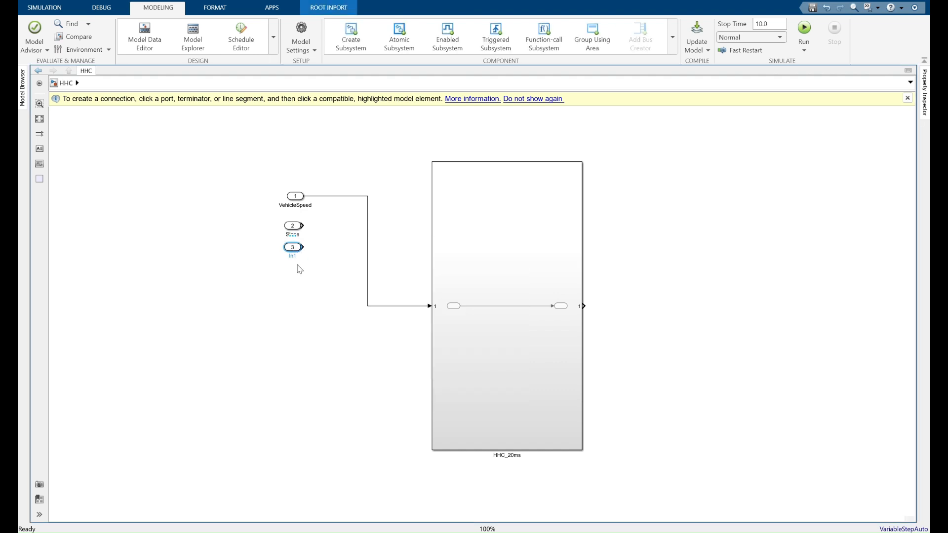
{"action": "left_click_drag", "start_coordinate": [295, 248], "coordinate": [296, 316]}
{"action": "left_click", "coordinate": [298, 306]}
{"action": "key", "text": "ctrl+v"}
{"action": "left_click", "coordinate": [292, 323]}
{"action": "key", "text": "ctrl+v"}
{"action": "left_click", "coordinate": [295, 342]}
{"action": "key", "text": "ctrl+v"}
Rename input port 3 as Gear, copying the name from the Architecture slide in PowerPoint.
{"action": "key", "text": "alt+Tab"}
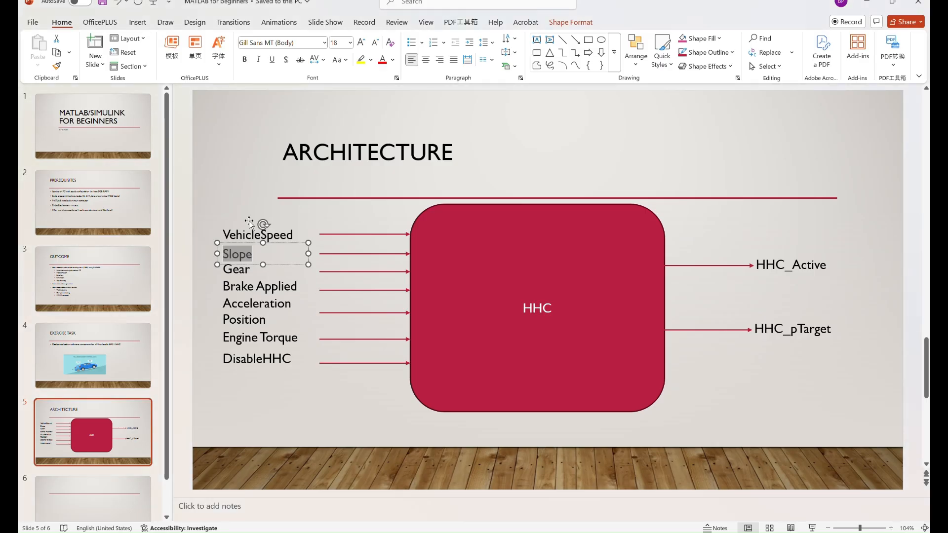
{"action": "double_click", "coordinate": [237, 269]}
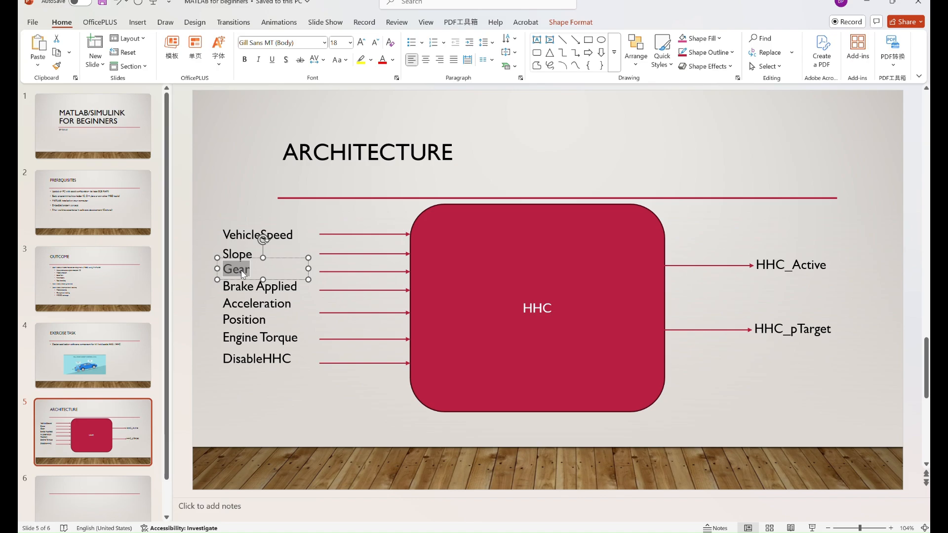
{"action": "key", "text": "alt+Tab"}
{"action": "left_click", "coordinate": [294, 260]}
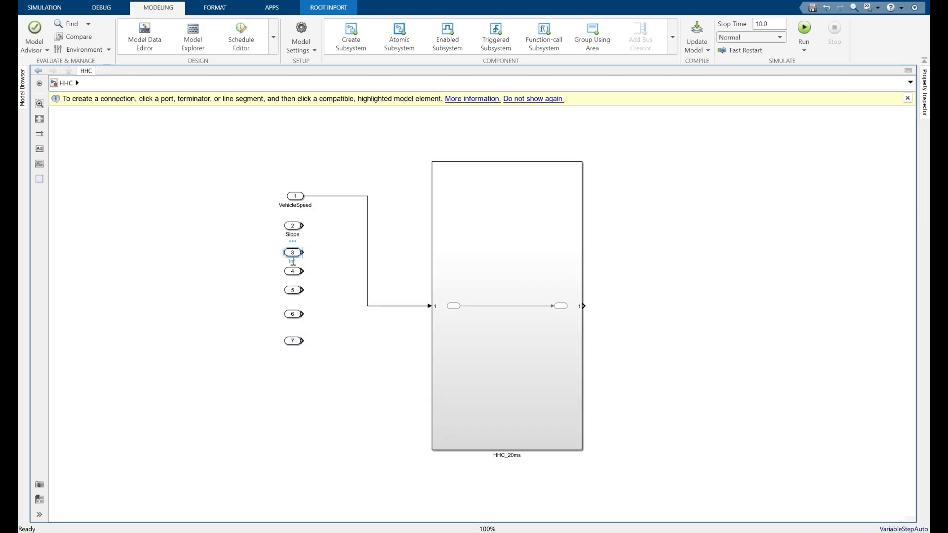
Rename input port 4 as BrakeApplied, using the name from the Architecture slide in PowerPoint without its space.
{"action": "key", "text": "alt+Tab"}
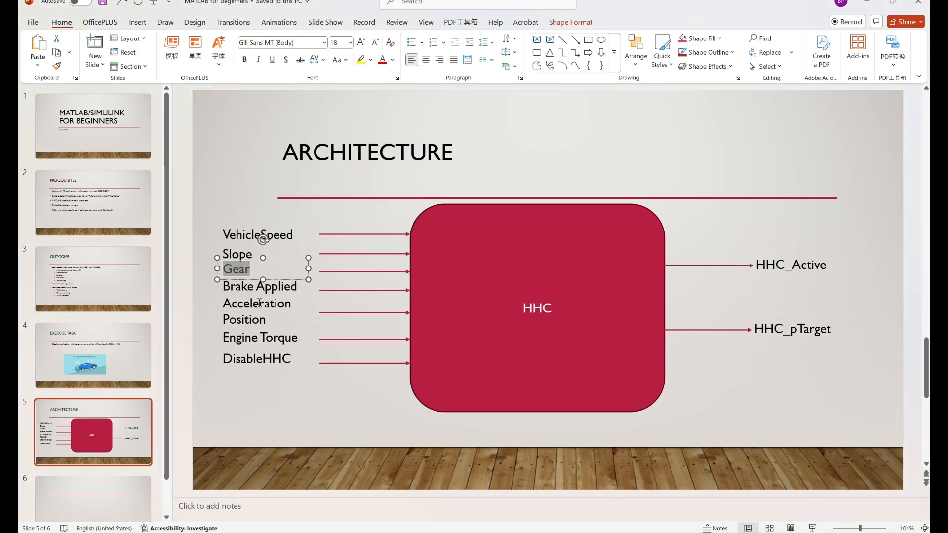
{"action": "double_click", "coordinate": [259, 285]}
{"action": "left_click", "coordinate": [235, 287]}
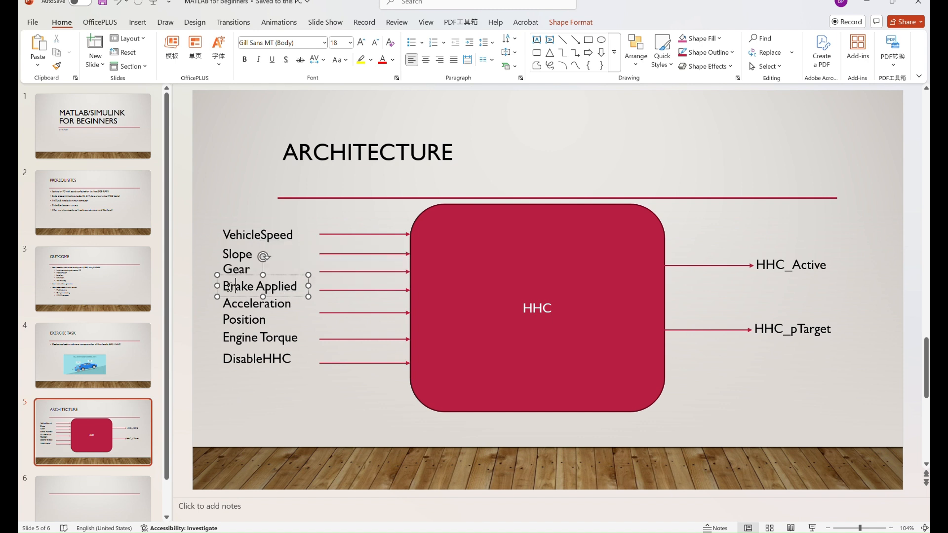
{"action": "left_click_drag", "start_coordinate": [226, 286], "coordinate": [289, 290]}
{"action": "key", "text": "ctrl+c"}
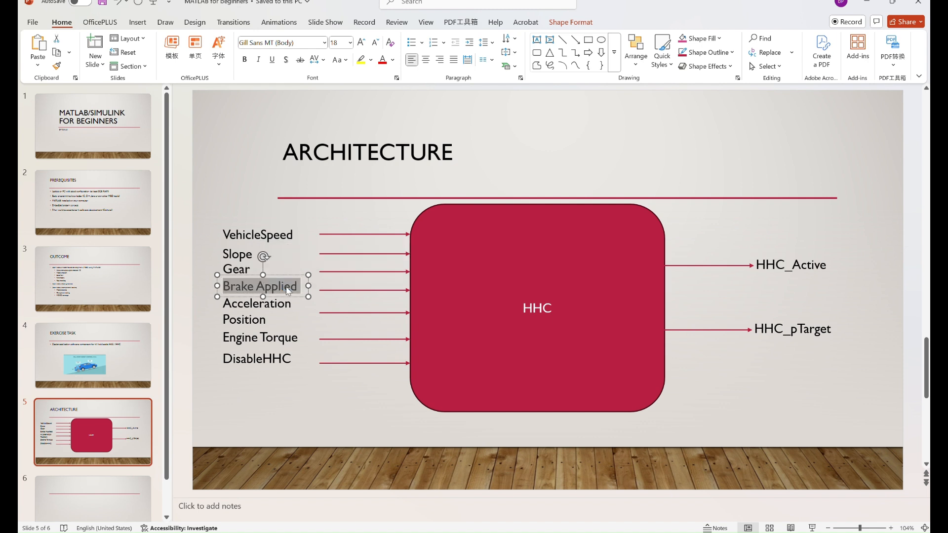
{"action": "key", "text": "alt+Tab"}
{"action": "left_click", "coordinate": [295, 275]}
{"action": "double_click", "coordinate": [293, 281]}
{"action": "key", "text": "ctrl+v"}
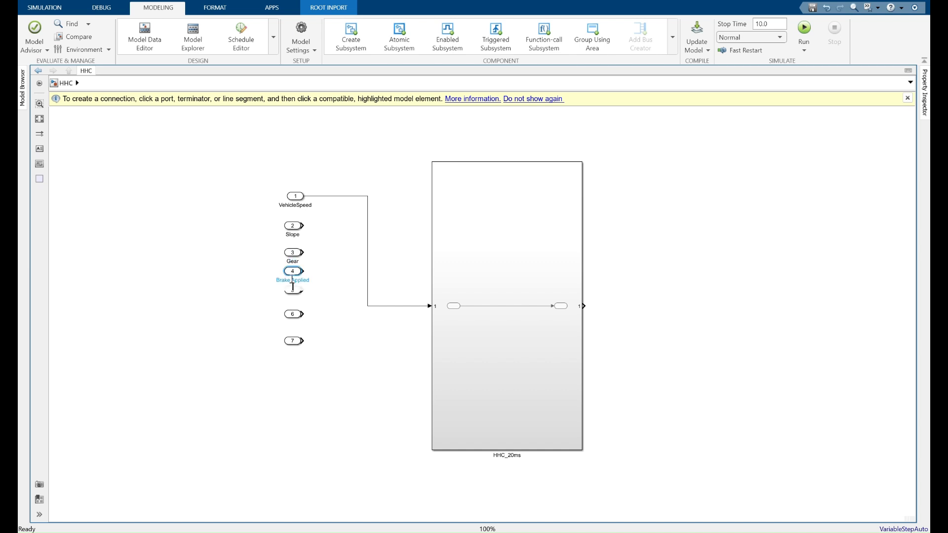
{"action": "key", "text": "Return"}
Rename input port 5 as AccelerationPosition, using the name from the Architecture slide in PowerPoint without its space.
{"action": "key", "text": "alt+Tab"}
{"action": "double_click", "coordinate": [252, 308]}
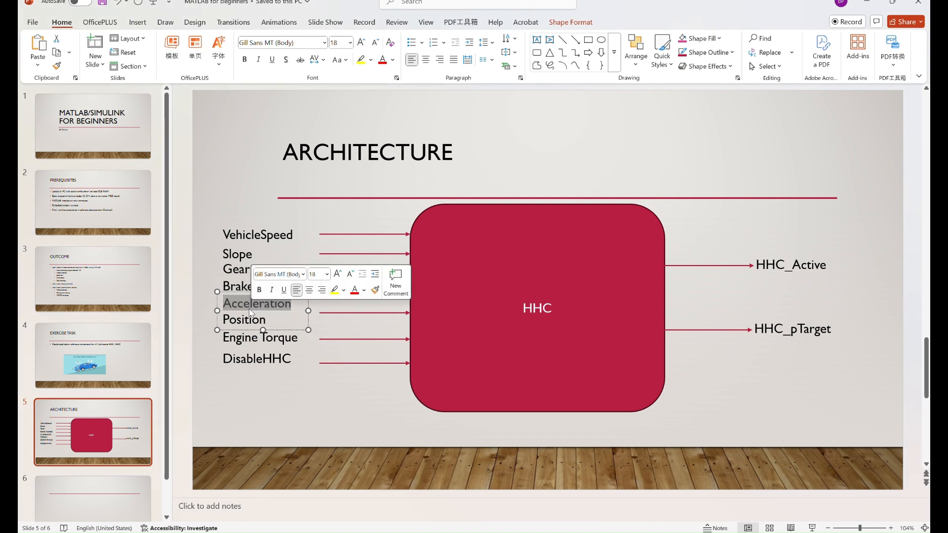
{"action": "left_click_drag", "start_coordinate": [224, 302], "coordinate": [261, 319]}
{"action": "key", "text": "ctrl+c"}
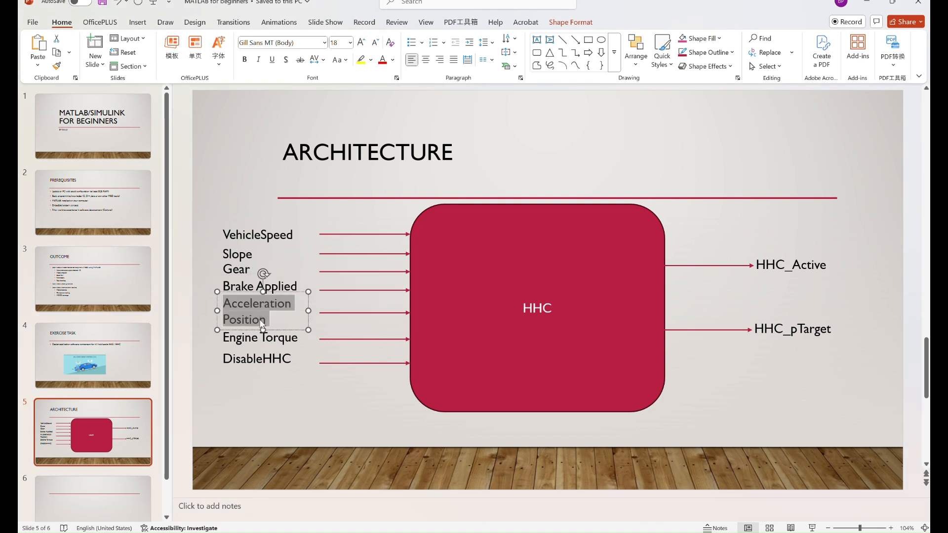
{"action": "key", "text": "alt+Tab"}
{"action": "left_click", "coordinate": [293, 290]}
{"action": "left_click", "coordinate": [294, 299]}
{"action": "key", "text": "ctrl+v"}
{"action": "left_click", "coordinate": [255, 328]}
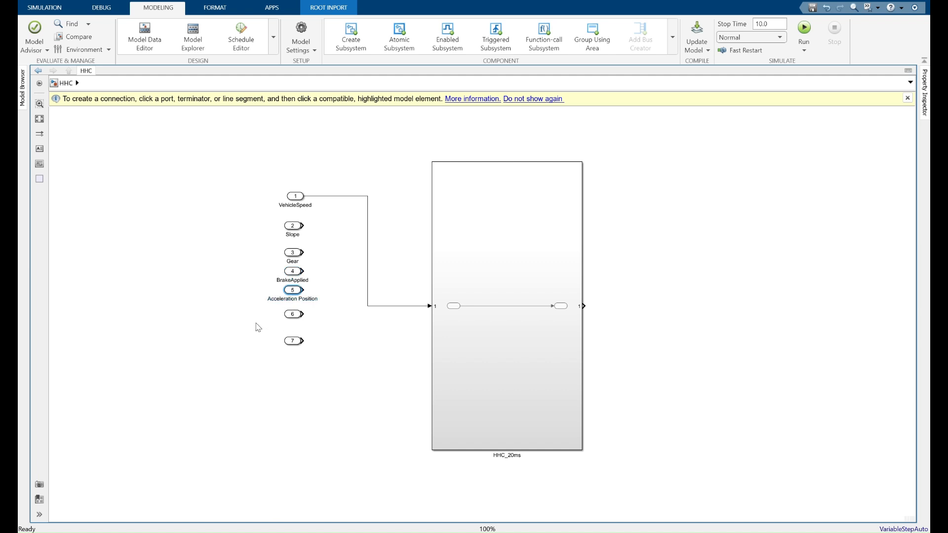
{"action": "left_click", "coordinate": [299, 299]}
Rename input port 6 as EngineTorque, using the name from the Architecture slide in PowerPoint without its space.
{"action": "key", "text": "alt+Tab"}
{"action": "left_click", "coordinate": [242, 338]}
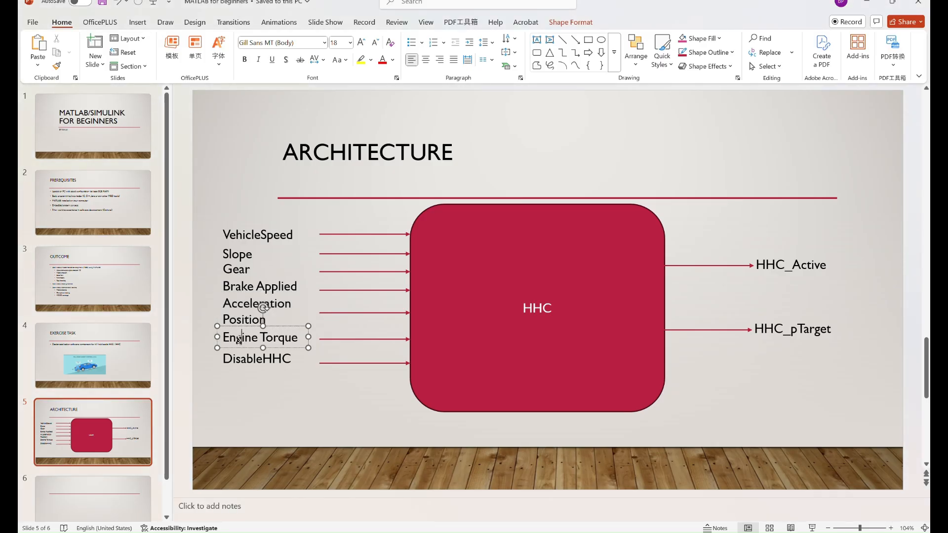
{"action": "left_click_drag", "start_coordinate": [224, 338], "coordinate": [298, 338]}
{"action": "key", "text": "ctrl+c"}
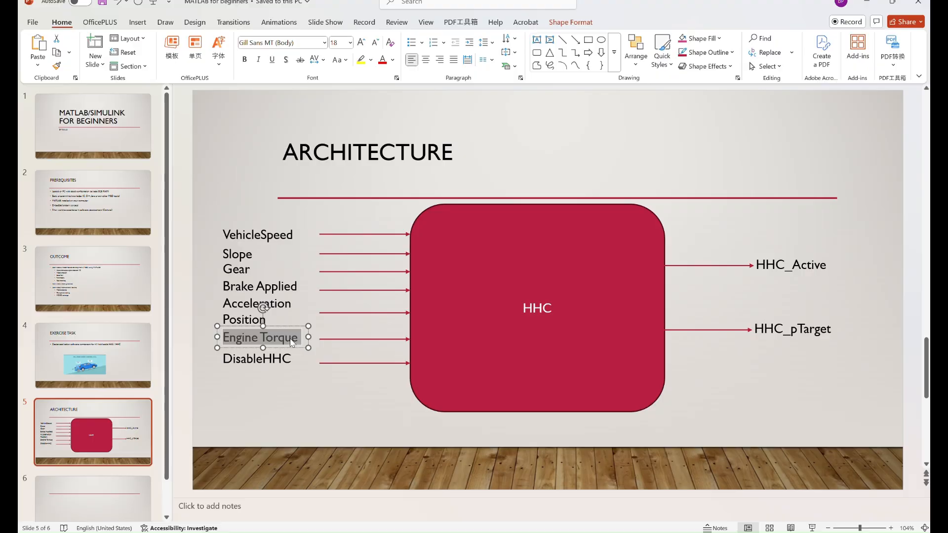
{"action": "key", "text": "alt+Tab"}
{"action": "double_click", "coordinate": [293, 324]}
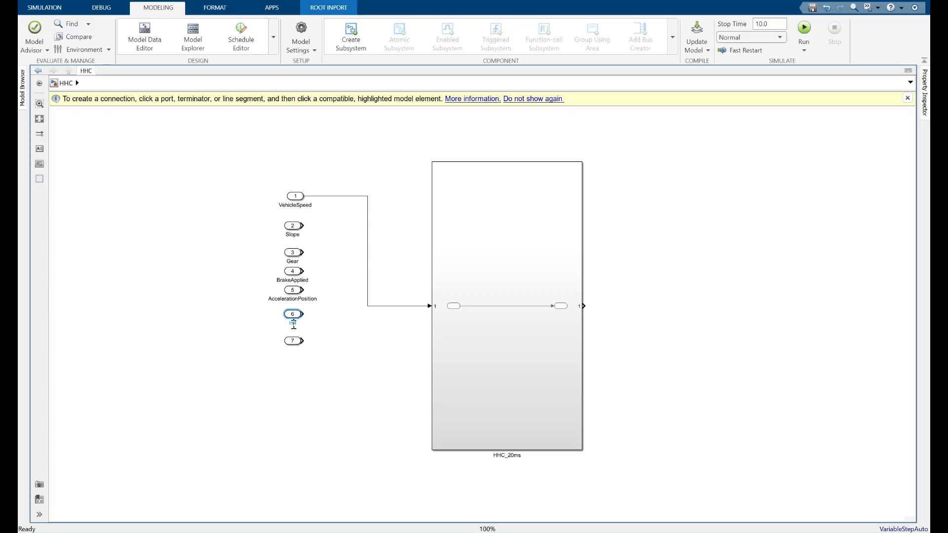
{"action": "key", "text": "ctrl+v"}
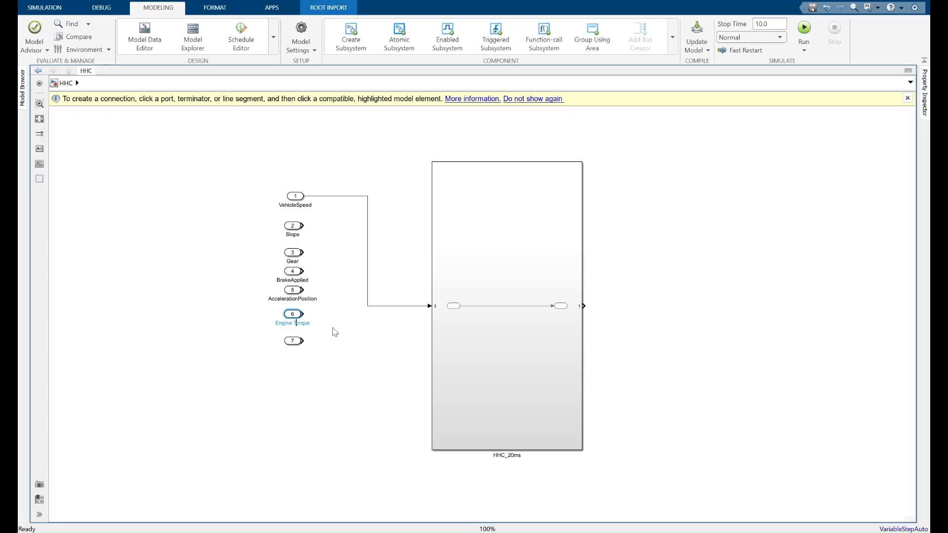
{"action": "key", "text": "BackSpace"}
Rename input port 7 as DisableHHC, copying the name from the Architecture slide in PowerPoint.
{"action": "key", "text": "alt+Tab"}
{"action": "double_click", "coordinate": [235, 360]}
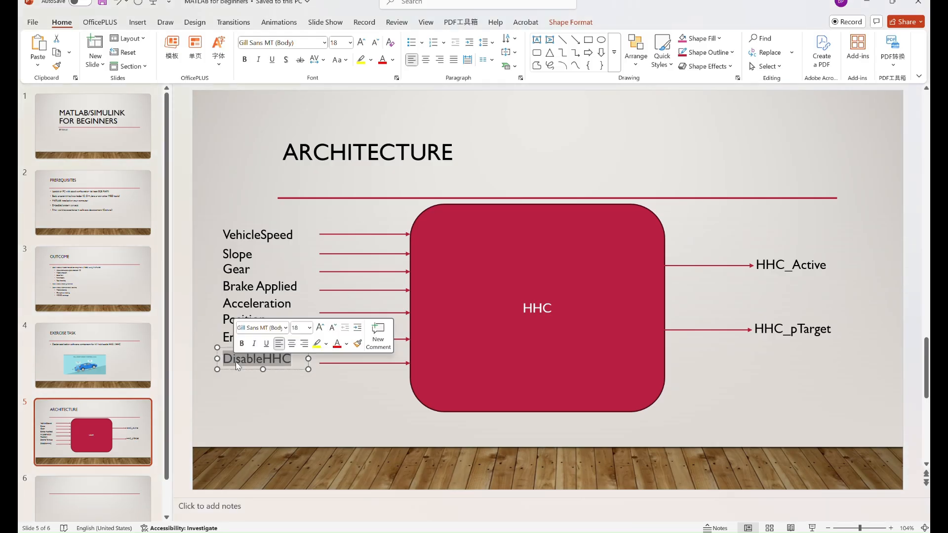
{"action": "key", "text": "alt+Tab"}
{"action": "double_click", "coordinate": [293, 350]}
{"action": "key", "text": "ctrl+v"}
{"action": "left_click", "coordinate": [295, 406]}
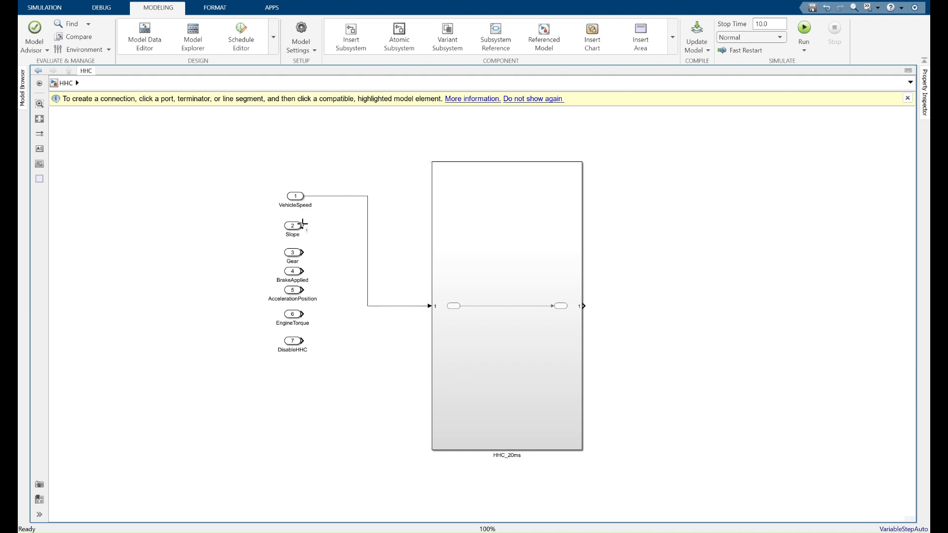
Connect the Slope, Gear, BrakeApplied, AccelerationPosition, EngineTorque and DisableHHC ports to new inputs on the HHC_20ms subsystem.
{"action": "left_click_drag", "start_coordinate": [303, 226], "coordinate": [437, 376]}
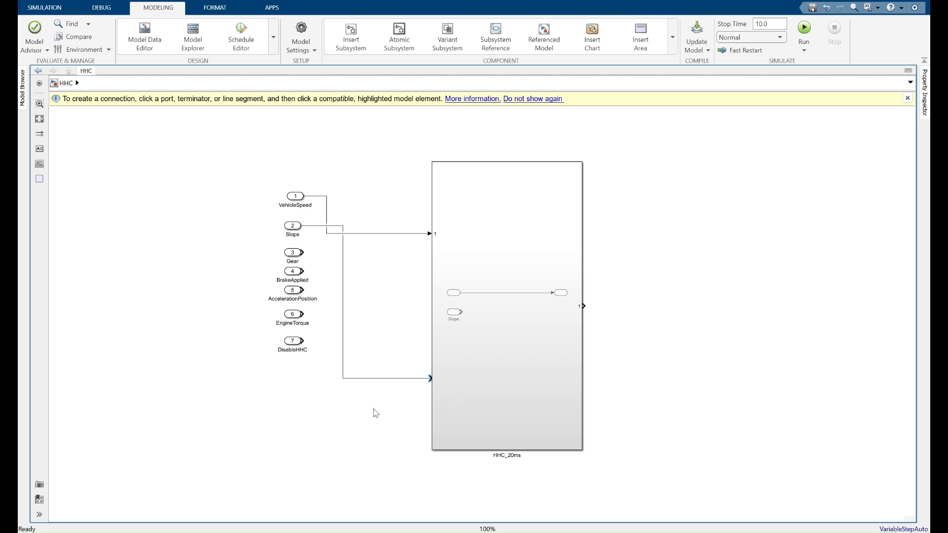
{"action": "left_click_drag", "start_coordinate": [302, 252], "coordinate": [436, 418]}
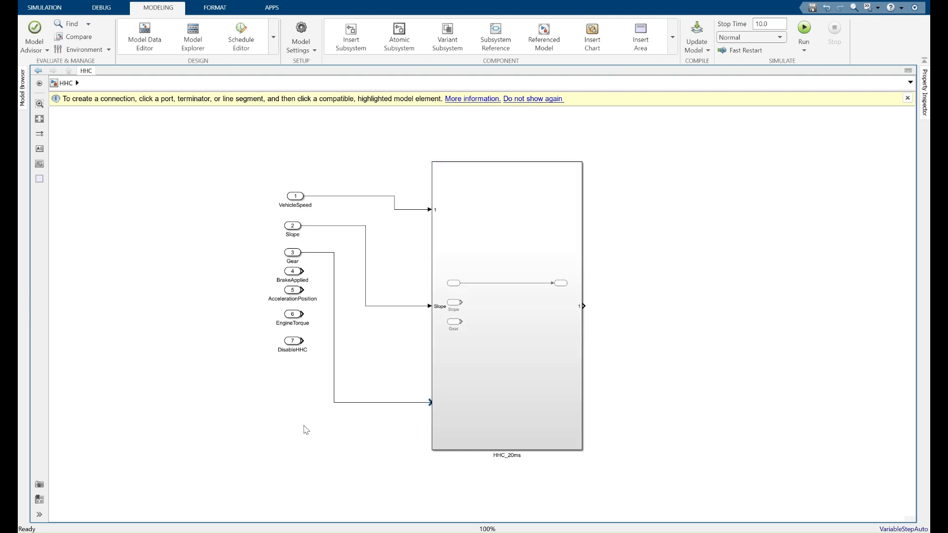
{"action": "left_click_drag", "start_coordinate": [303, 269], "coordinate": [429, 420]}
{"action": "left_click_drag", "start_coordinate": [302, 290], "coordinate": [441, 431]}
{"action": "left_click_drag", "start_coordinate": [302, 314], "coordinate": [430, 431]}
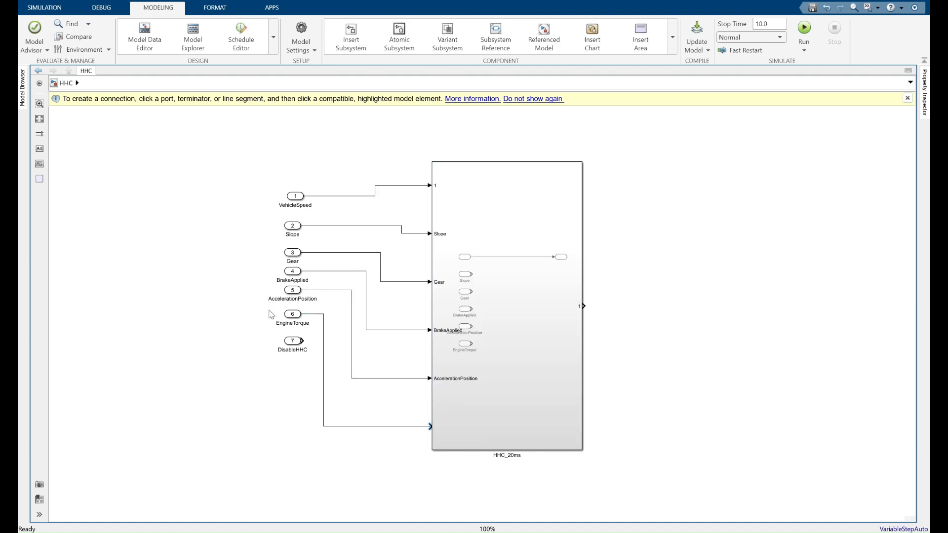
{"action": "mouse_move", "coordinate": [302, 340]}
{"action": "left_mouse_down"}
{"action": "mouse_move", "coordinate": [436, 441]}
{"action": "mouse_move", "coordinate": [429, 433]}
{"action": "left_mouse_up"}
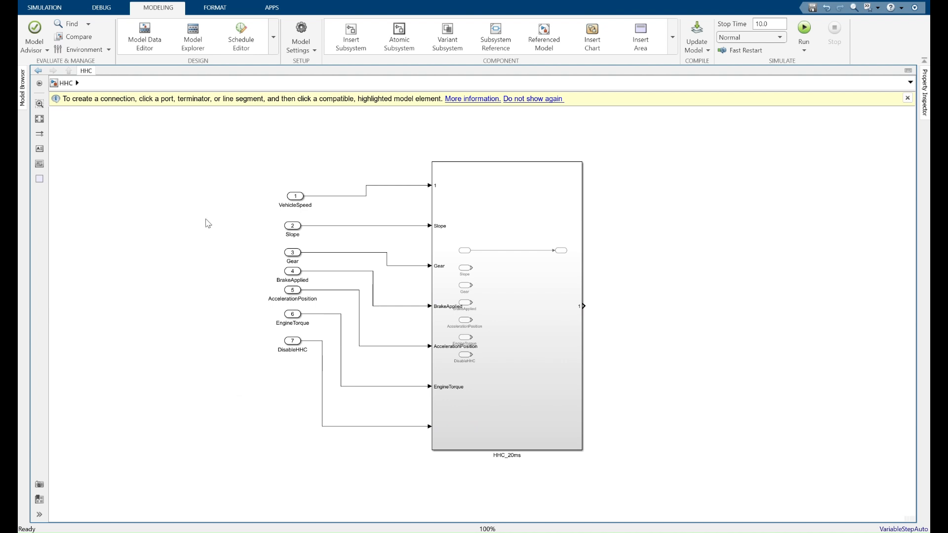
Add an Out1 output port beside the HHC_20ms subsystem and connect the subsystem's output to it.
{"action": "left_click", "coordinate": [574, 209]}
{"action": "double_click", "coordinate": [664, 250]}
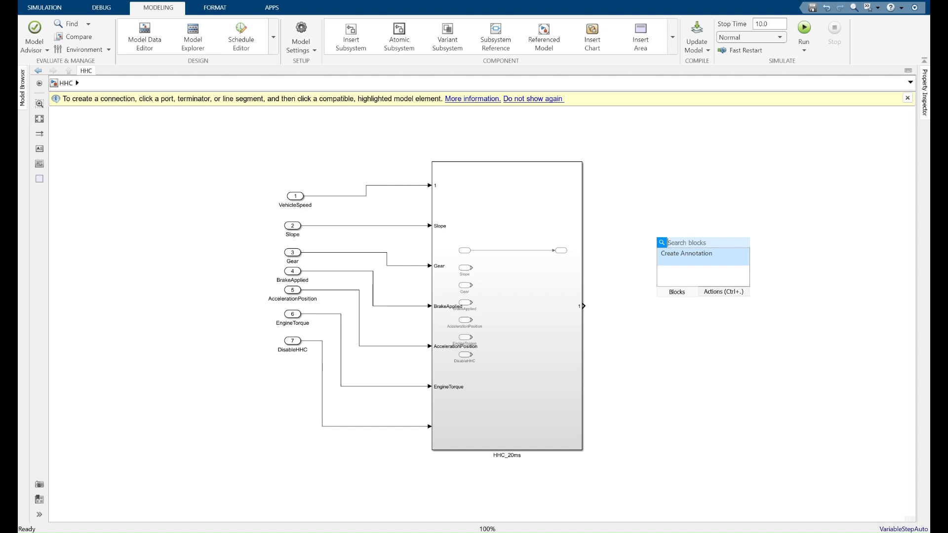
{"action": "type", "text": "o0u"}
{"action": "key", "text": "BackSpace"}
{"action": "key", "text": "BackSpace"}
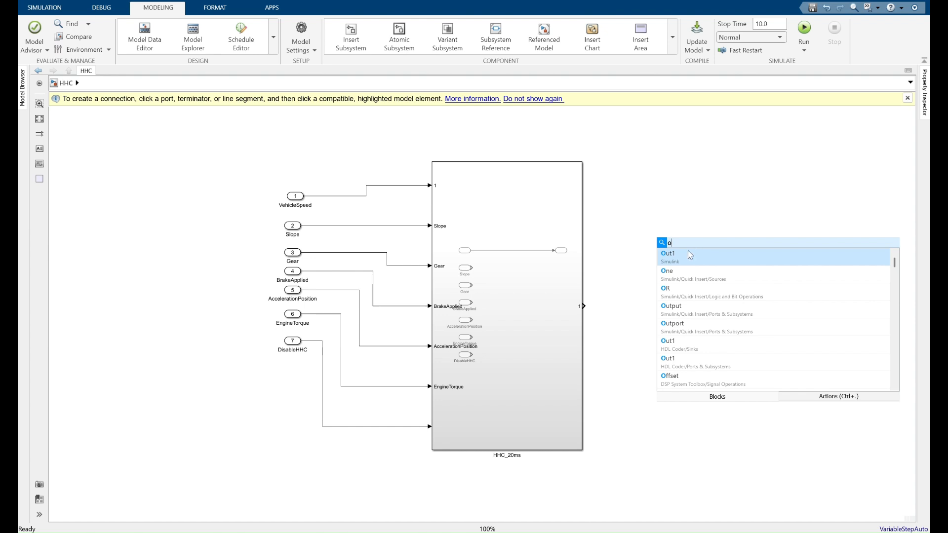
{"action": "left_click", "coordinate": [688, 251]}
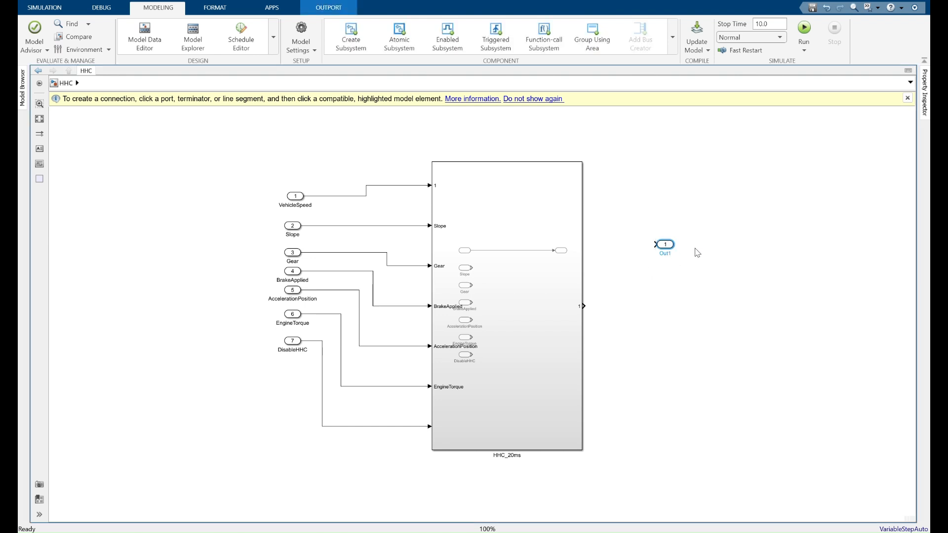
{"action": "left_click_drag", "start_coordinate": [584, 306], "coordinate": [660, 240]}
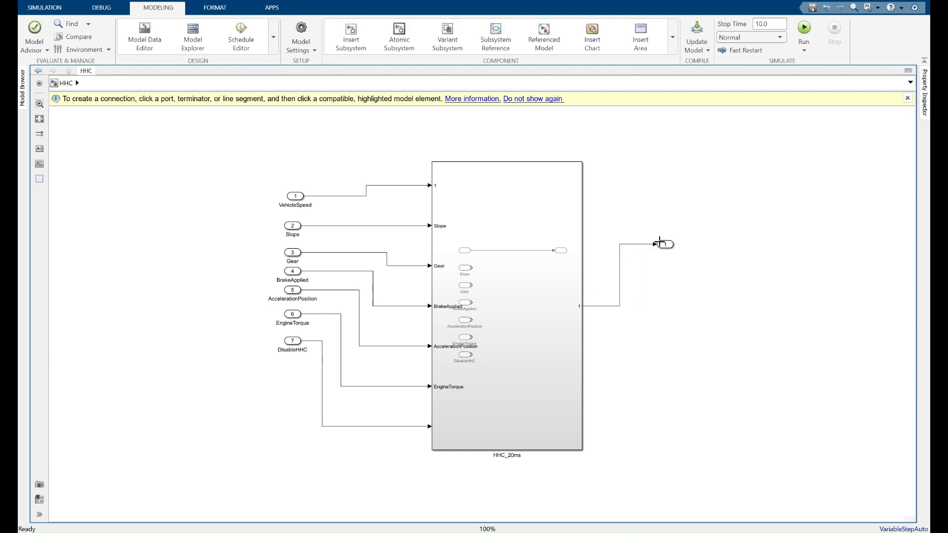
Add a second output port below the first one and align it vertically with that port.
{"action": "double_click", "coordinate": [660, 324]}
{"action": "type", "text": "out"}
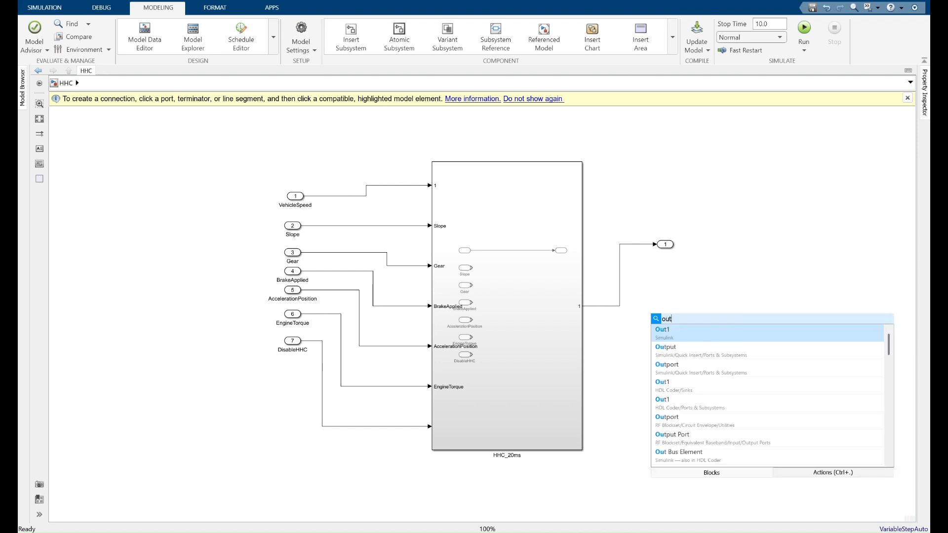
{"action": "left_click", "coordinate": [664, 335]}
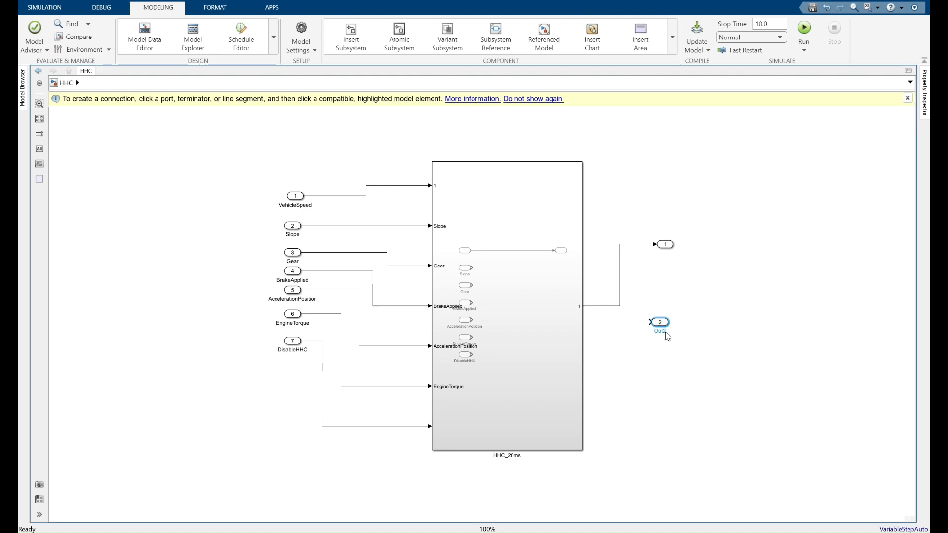
{"action": "left_click_drag", "start_coordinate": [662, 327], "coordinate": [660, 319]}
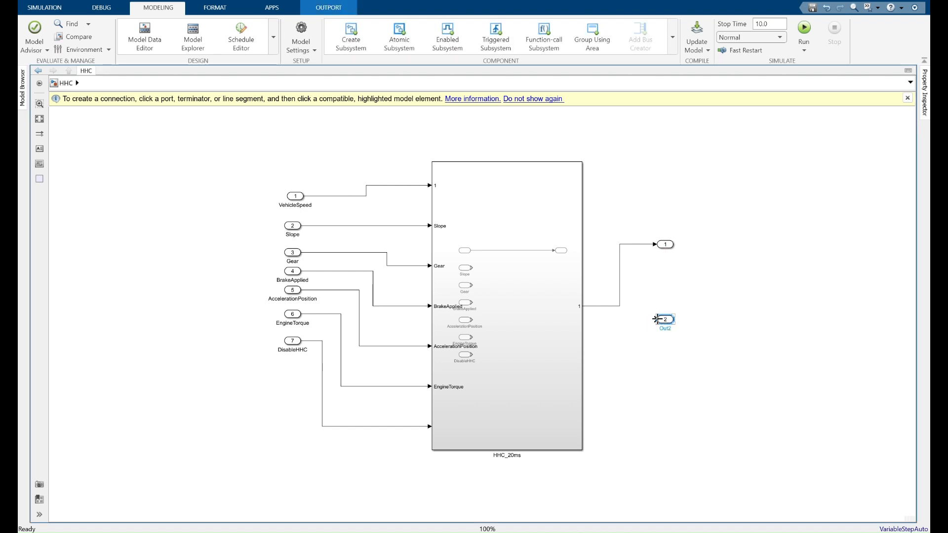
Rename output port 1 as HHC_Active, copying the name from the Architecture slide in PowerPoint.
{"action": "key", "text": "alt+Tab"}
{"action": "left_click", "coordinate": [785, 265]}
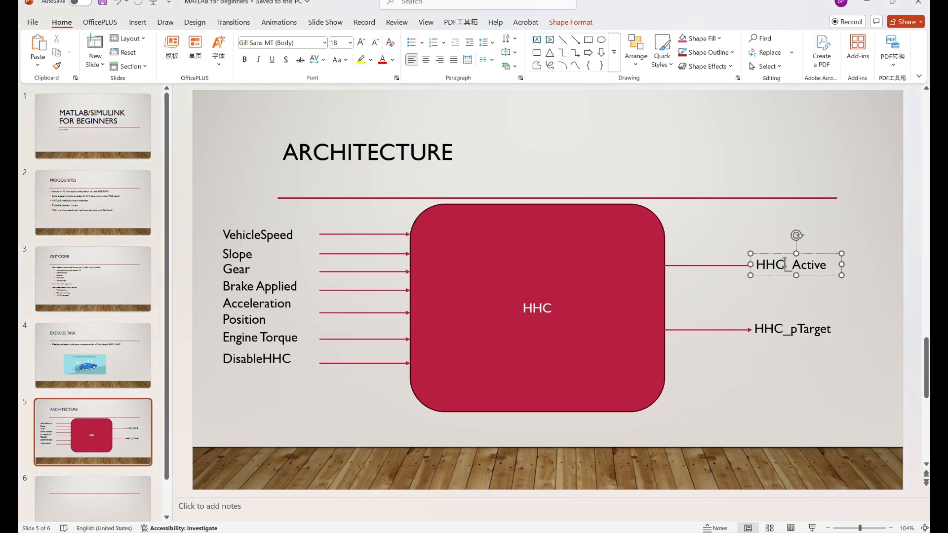
{"action": "left_click_drag", "start_coordinate": [755, 265], "coordinate": [823, 267]}
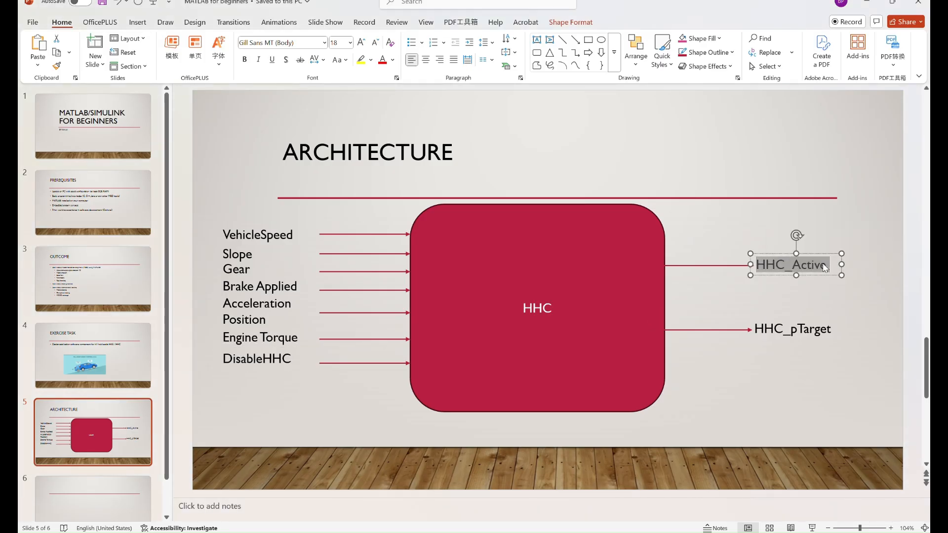
{"action": "key", "text": "alt+Tab"}
{"action": "left_click", "coordinate": [664, 247]}
{"action": "double_click", "coordinate": [665, 253]}
{"action": "key", "text": "ctrl+v"}
Rename output port 2 as HHC_pTarget, copied from the PowerPoint slide, and connect it to a new output on the HHC_20ms subsystem.
{"action": "key", "text": "alt+Tab"}
{"action": "left_click", "coordinate": [763, 328]}
{"action": "double_click", "coordinate": [763, 328]}
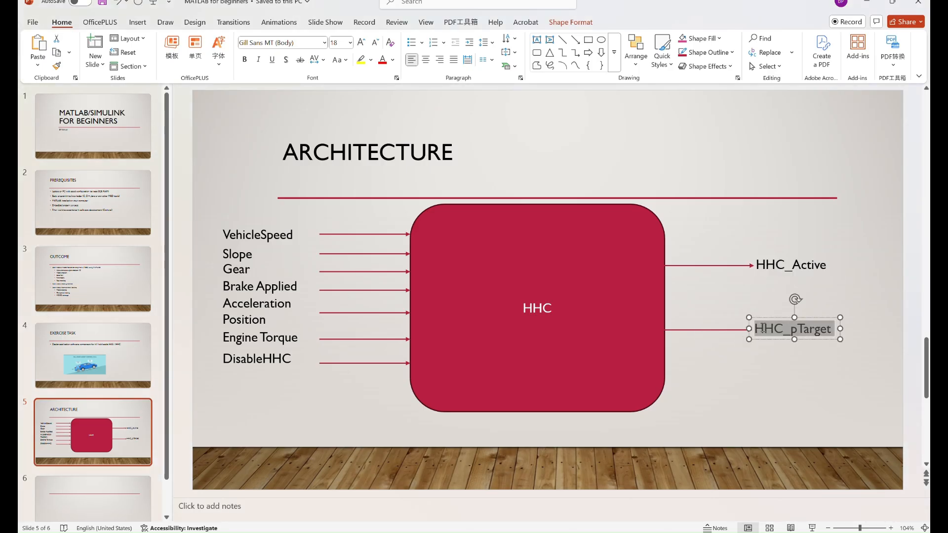
{"action": "key", "text": "ctrl+c"}
{"action": "key", "text": "alt+Tab"}
{"action": "left_click", "coordinate": [662, 320]}
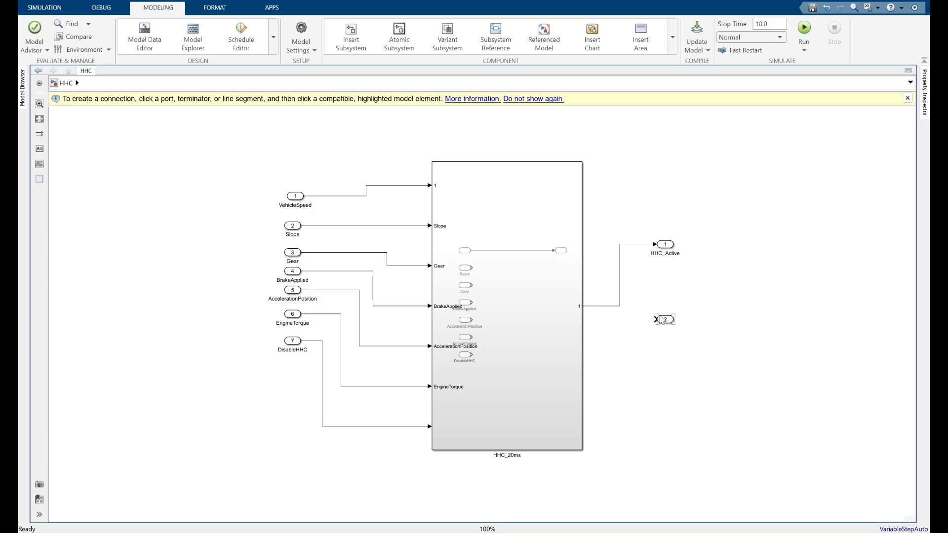
{"action": "type", "text": "HHC_pTarget"}
{"action": "left_click", "coordinate": [663, 359]}
{"action": "left_click_drag", "start_coordinate": [655, 320], "coordinate": [583, 355]}
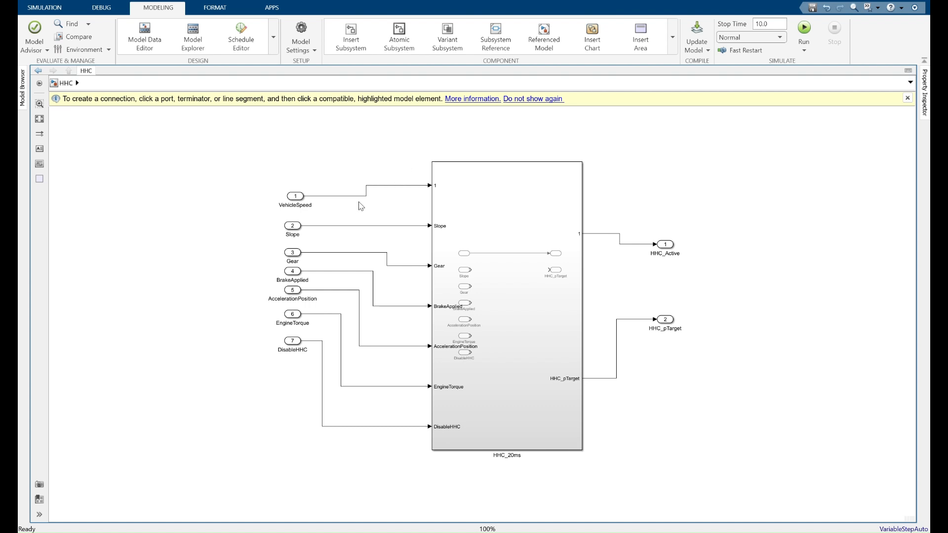
Examine the ports inside the HHC_20ms subsystem and return to the top-level HHC model.
{"action": "left_click", "coordinate": [295, 316]}
{"action": "left_click", "coordinate": [445, 223]}
{"action": "double_click", "coordinate": [484, 200]}
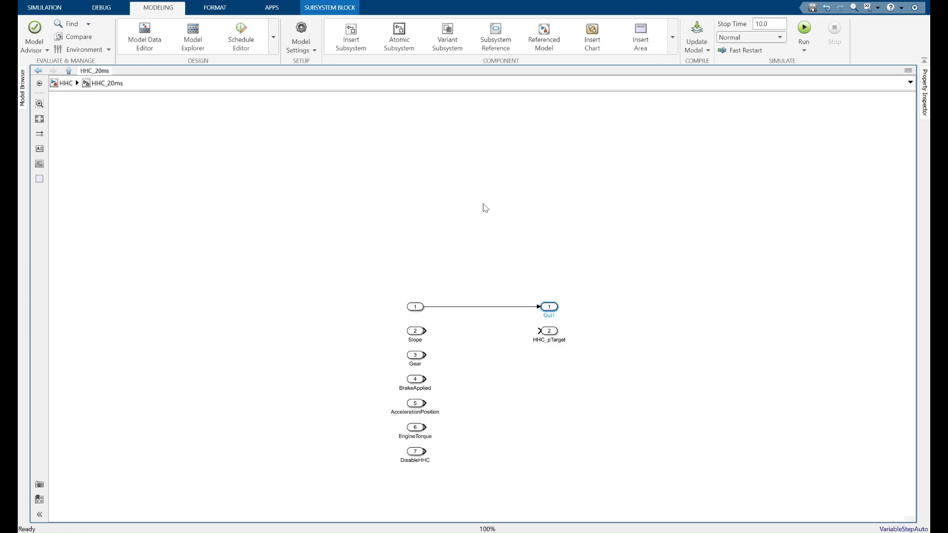
{"action": "left_click", "coordinate": [416, 308]}
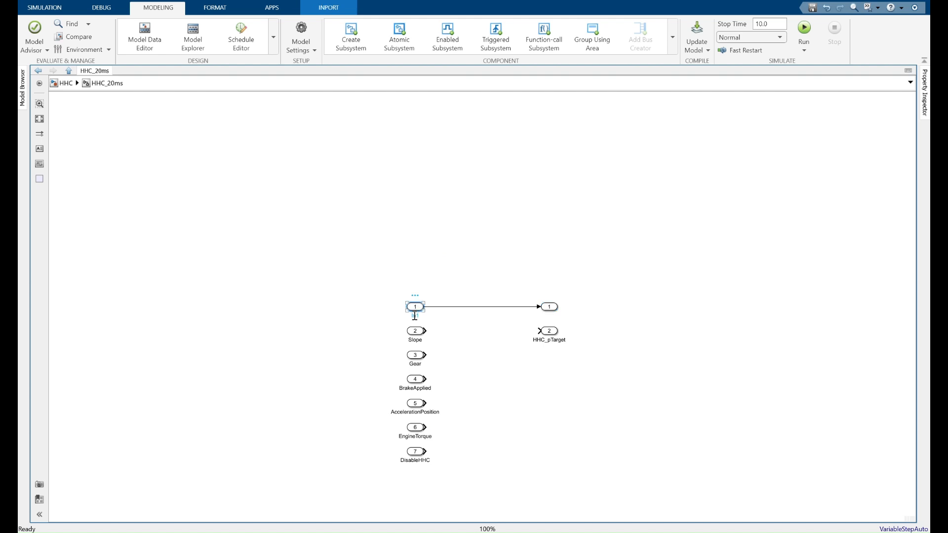
{"action": "left_click", "coordinate": [438, 322]}
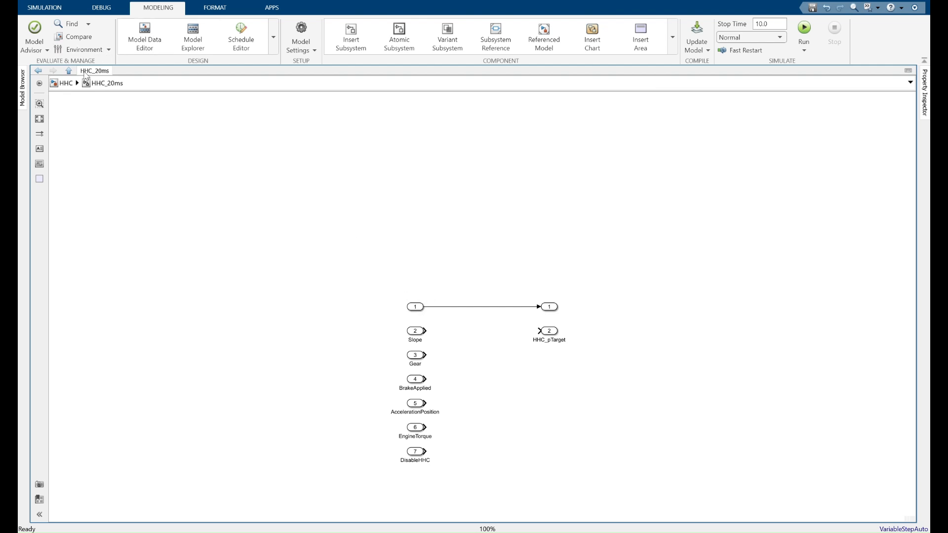
{"action": "left_click", "coordinate": [64, 83]}
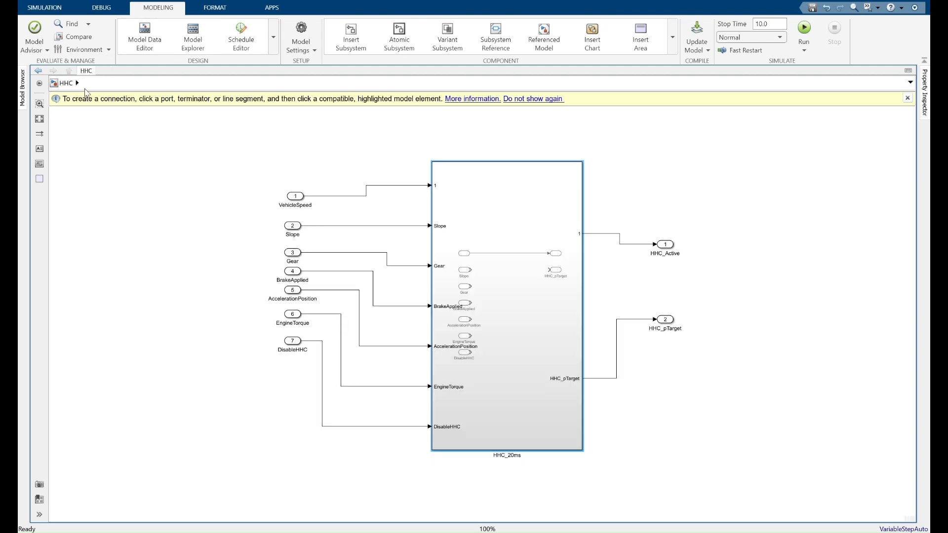
Rename the first input port on the HHC_20ms subsystem block as VehicleSpeed.
{"action": "double_click", "coordinate": [438, 186]}
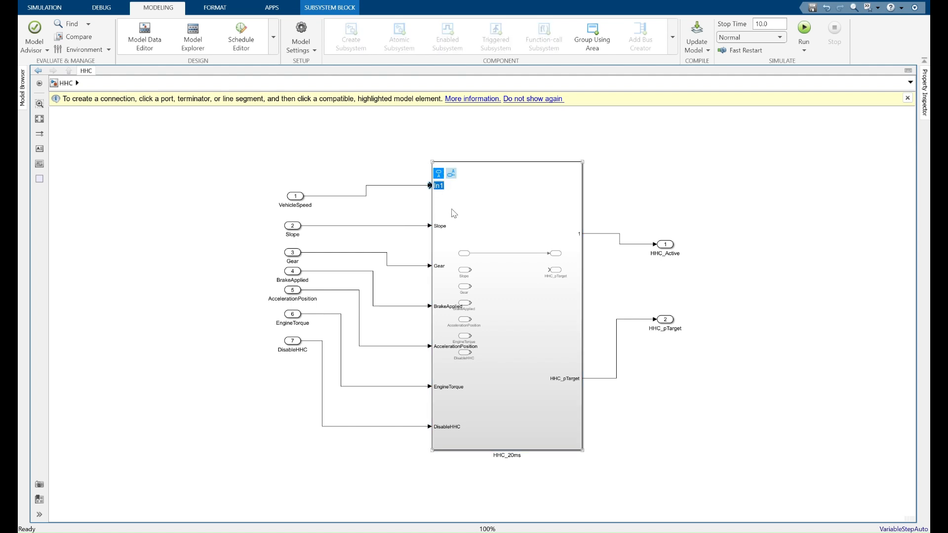
{"action": "type", "text": "VehicleSpeed"}
{"action": "left_click", "coordinate": [453, 213]}
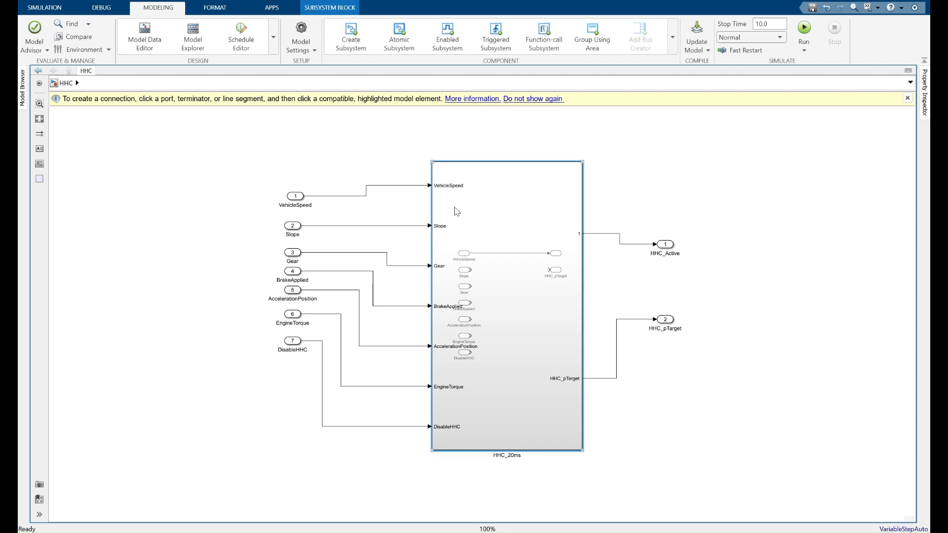
Inside the HHC_20ms subsystem, delete the signal line between the VehicleSpeed input and output port 1.
{"action": "double_click", "coordinate": [491, 218]}
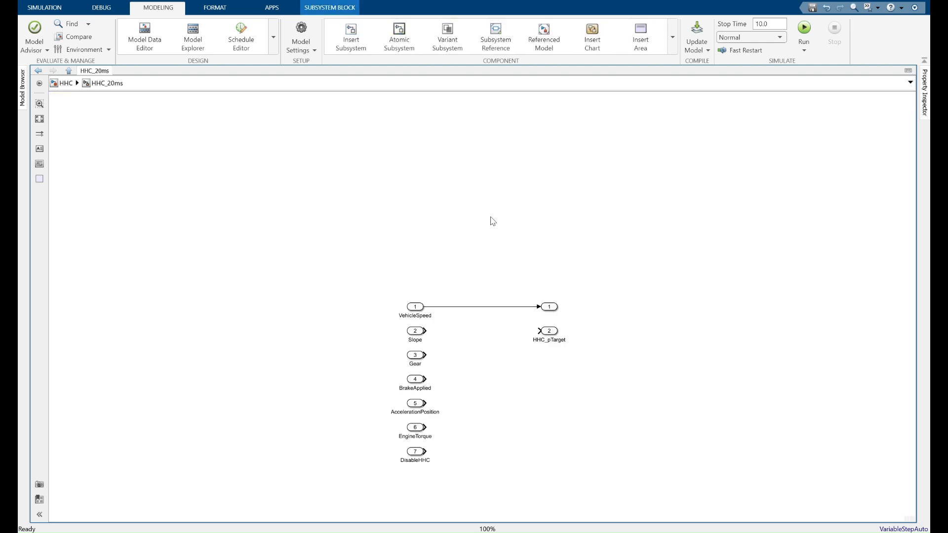
{"action": "left_click", "coordinate": [419, 309]}
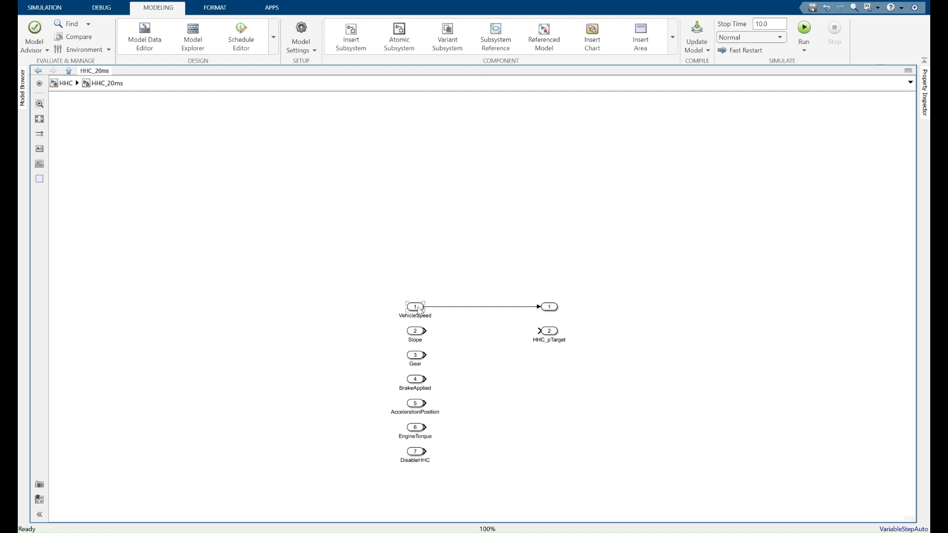
{"action": "left_click", "coordinate": [432, 310]}
{"action": "left_click", "coordinate": [421, 311]}
{"action": "left_click", "coordinate": [480, 306]}
{"action": "key", "text": "Delete"}
Spread the ports inside HHC_20ms apart, moving the seven inputs further left and the two outputs further right.
{"action": "left_click_drag", "start_coordinate": [345, 261], "coordinate": [432, 466]}
{"action": "left_click_drag", "start_coordinate": [416, 403], "coordinate": [273, 371]}
{"action": "left_click_drag", "start_coordinate": [525, 291], "coordinate": [616, 318]}
{"action": "left_click", "coordinate": [153, 106]}
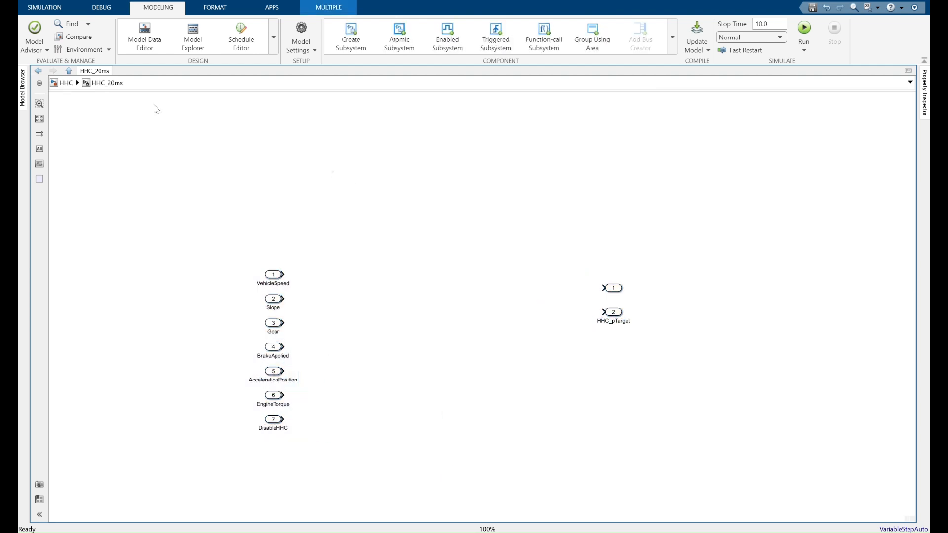
Return to the top-level HHC model and rename the subsystem block's first output port as HHC_Active.
{"action": "left_click", "coordinate": [66, 83]}
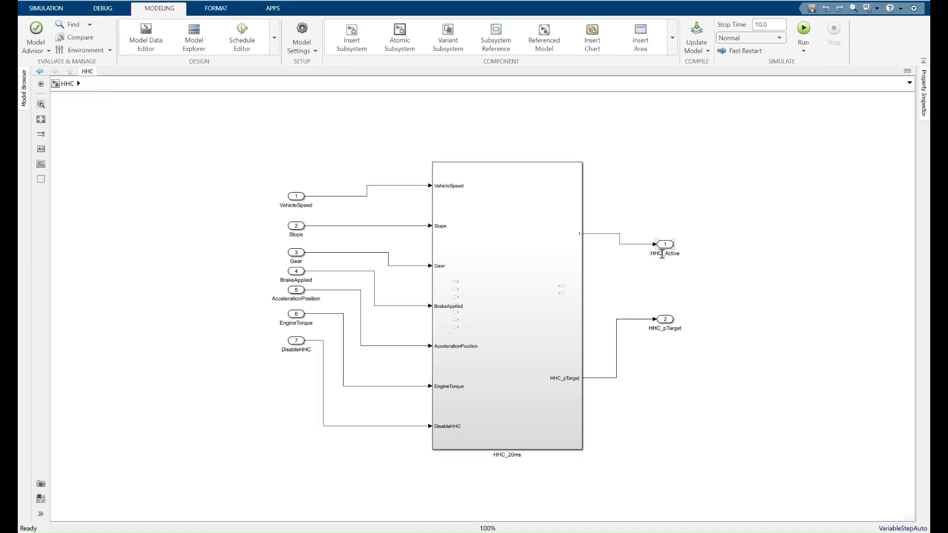
{"action": "double_click", "coordinate": [662, 254]}
{"action": "left_click", "coordinate": [577, 233]}
{"action": "key", "text": "ctrl+v"}
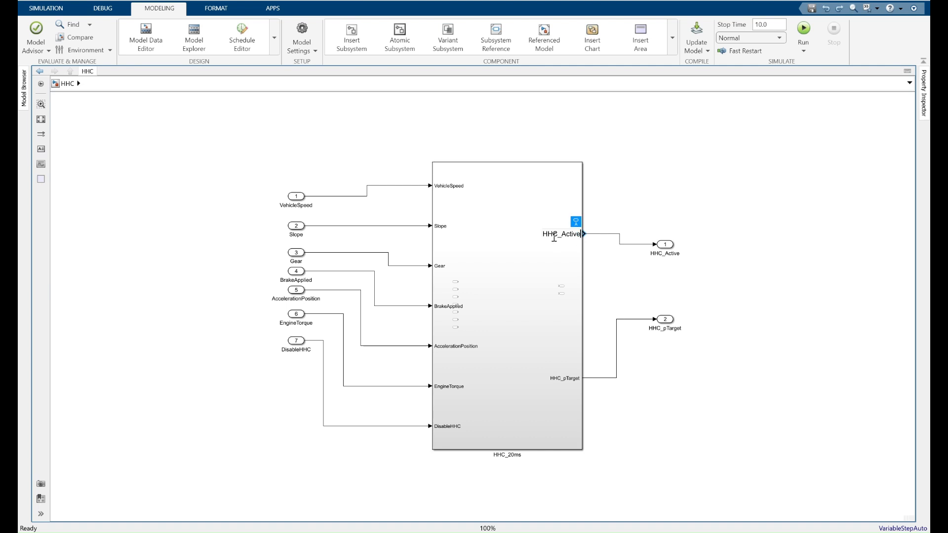
{"action": "left_click", "coordinate": [623, 211]}
Move the VehicleSpeed, Gear and DisableHHC input ports level with their matching inputs on the subsystem.
{"action": "left_click_drag", "start_coordinate": [295, 199], "coordinate": [296, 188]}
{"action": "left_click_drag", "start_coordinate": [297, 256], "coordinate": [297, 269]}
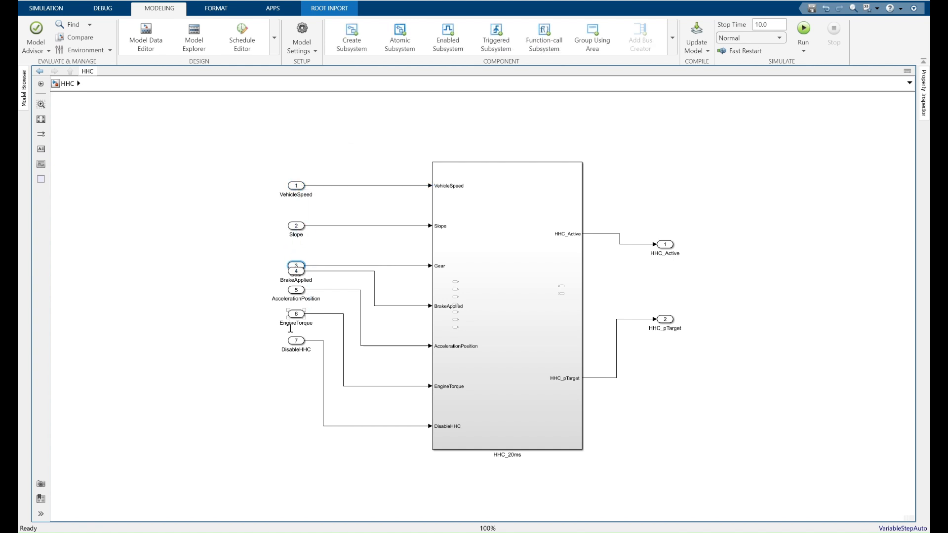
{"action": "left_click_drag", "start_coordinate": [298, 342], "coordinate": [297, 430]}
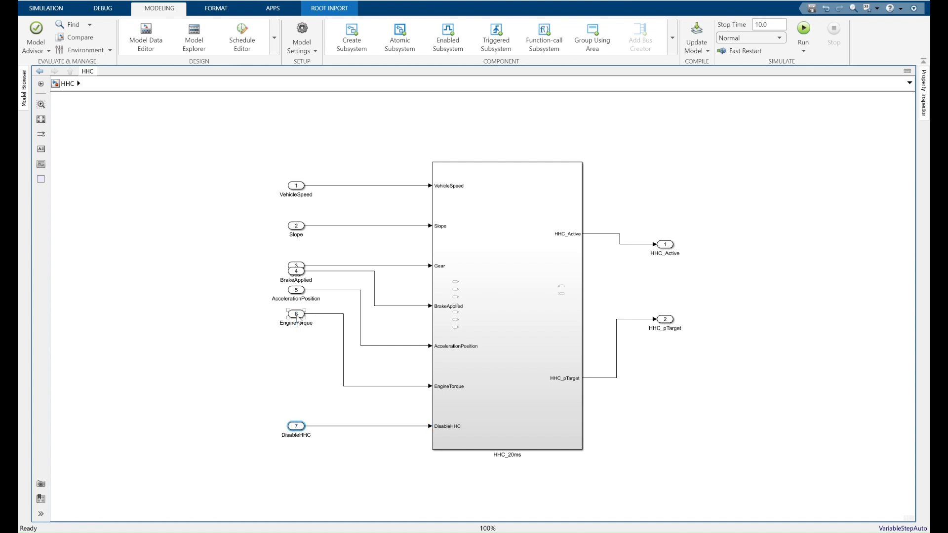
{"action": "left_click", "coordinate": [211, 209]}
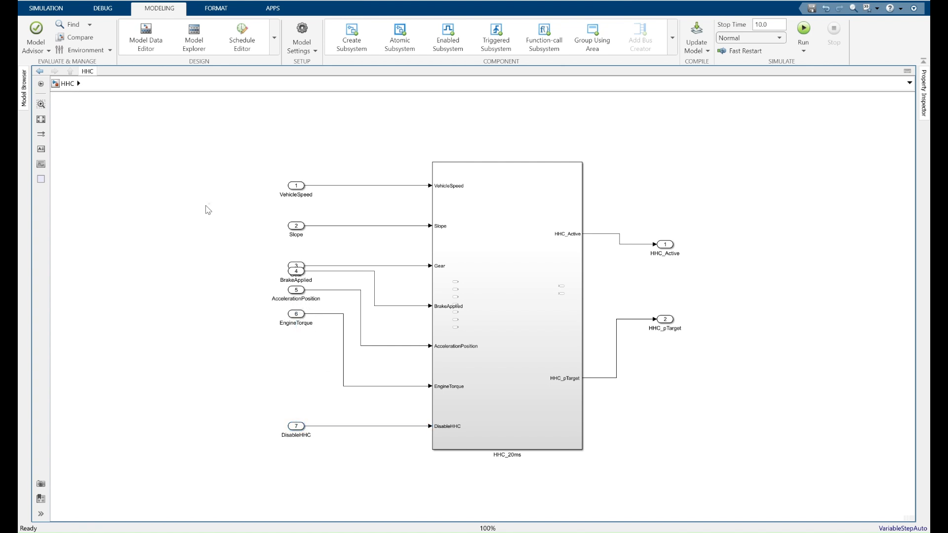
Arrange the top-level model layout automatically, starting from the selected input ports and their signal lines.
{"action": "left_click_drag", "start_coordinate": [217, 147], "coordinate": [392, 465]}
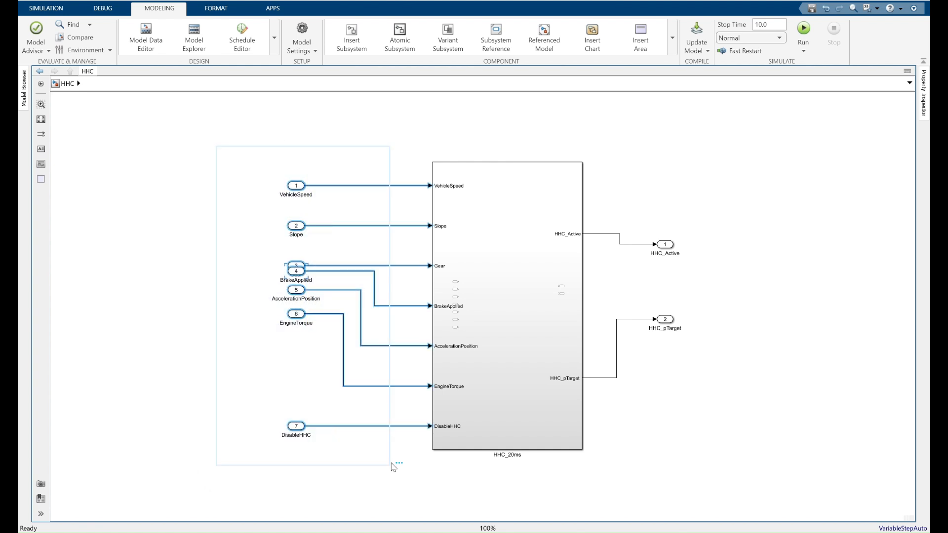
{"action": "right_click", "coordinate": [298, 185]}
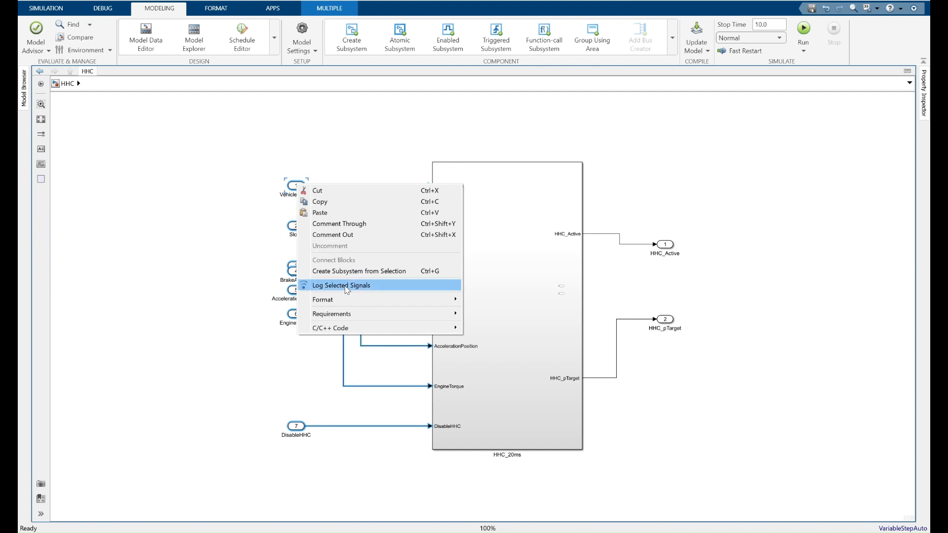
{"action": "mouse_move", "coordinate": [349, 299]}
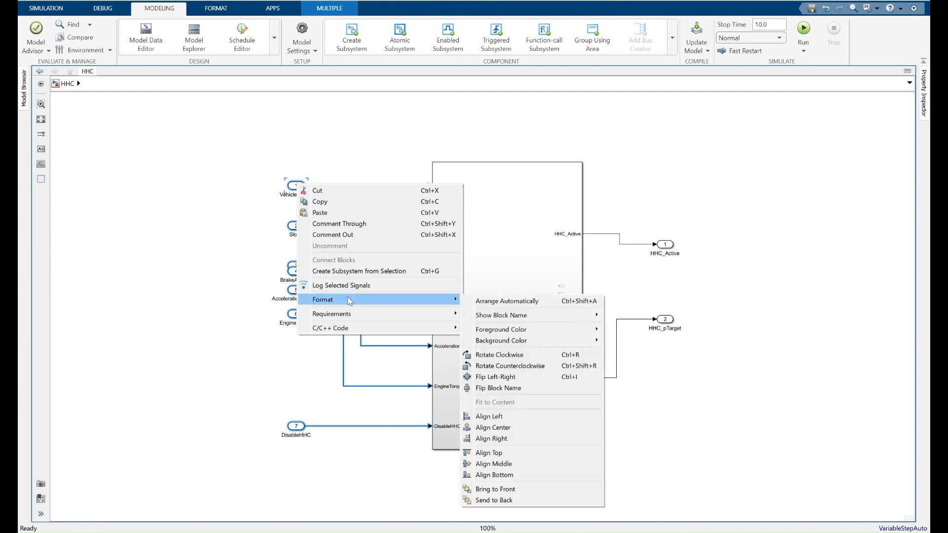
{"action": "left_click", "coordinate": [512, 302]}
{"action": "left_click", "coordinate": [639, 275]}
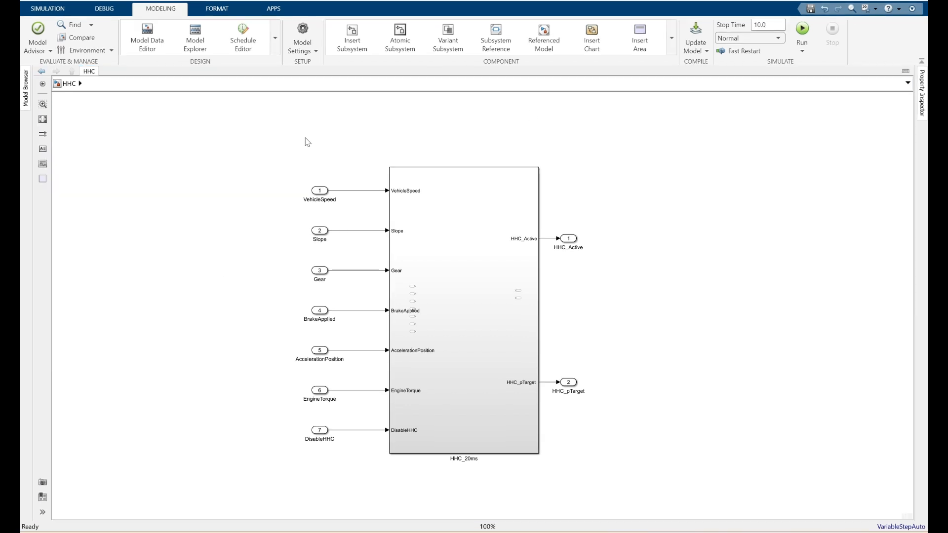
In the model's configuration parameters, set the solver type to Fixed-step and the solver to discrete (no continuous states).
{"action": "left_click", "coordinate": [303, 30]}
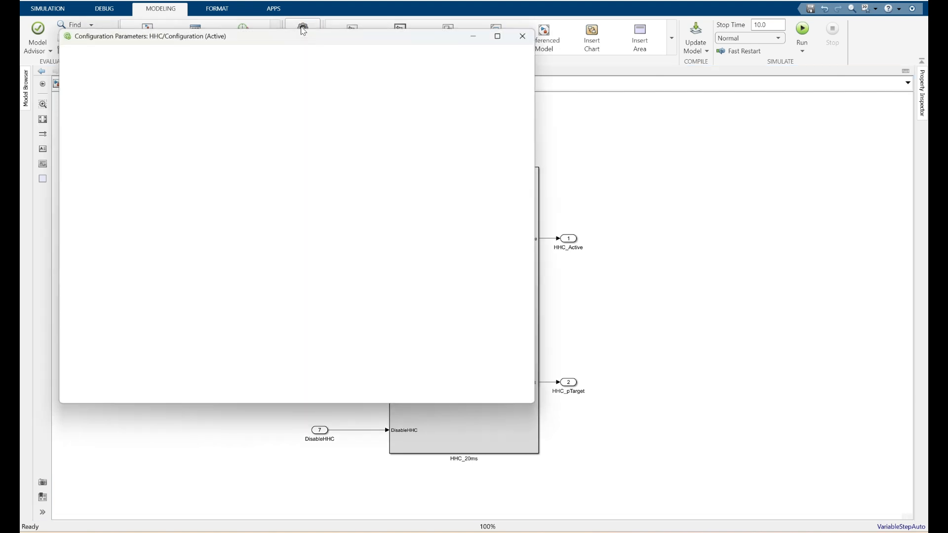
{"action": "left_click_drag", "start_coordinate": [273, 46], "coordinate": [485, 126]}
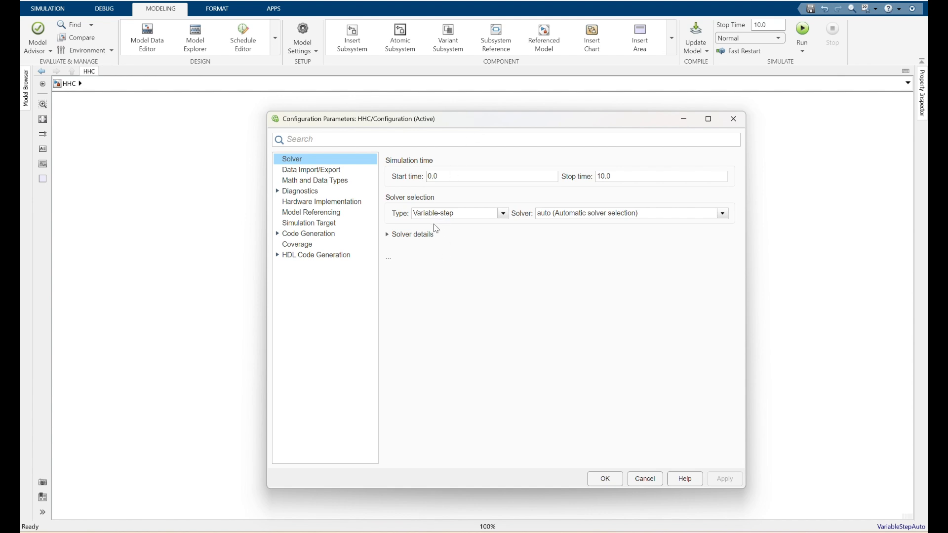
{"action": "left_click", "coordinate": [388, 235]}
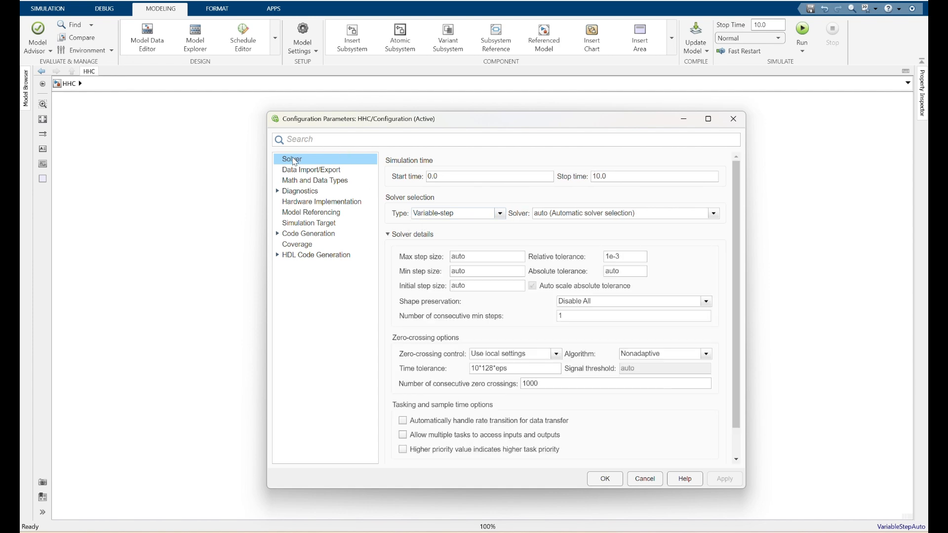
{"action": "left_click", "coordinate": [464, 214]}
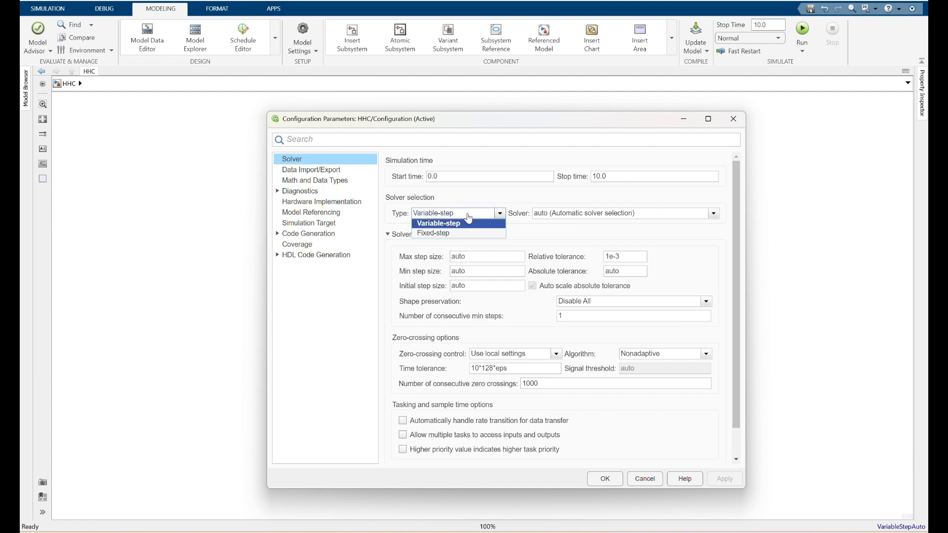
{"action": "left_click", "coordinate": [439, 234]}
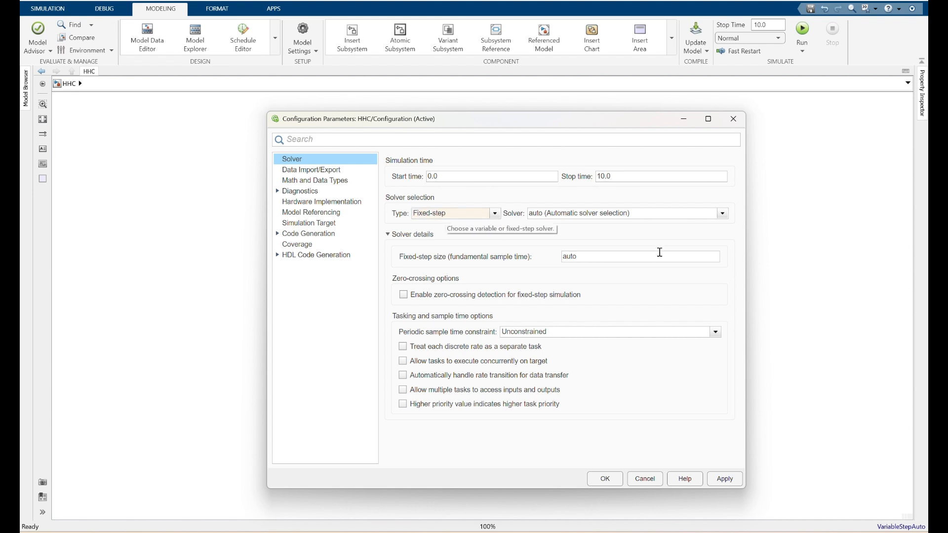
{"action": "left_click", "coordinate": [660, 214]}
{"action": "left_click", "coordinate": [616, 233]}
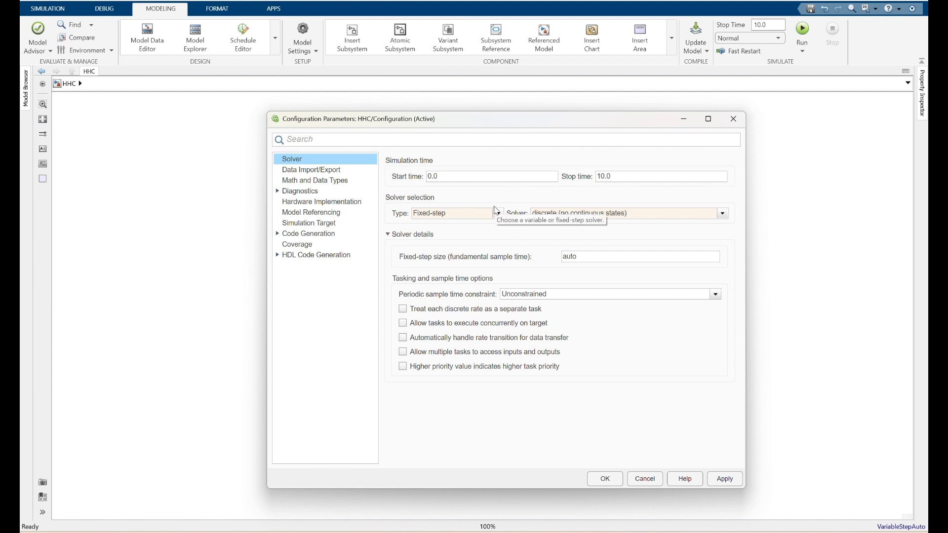
Set the solver's fixed-step size (fundamental sample time) to 0.02.
{"action": "double_click", "coordinate": [582, 256]}
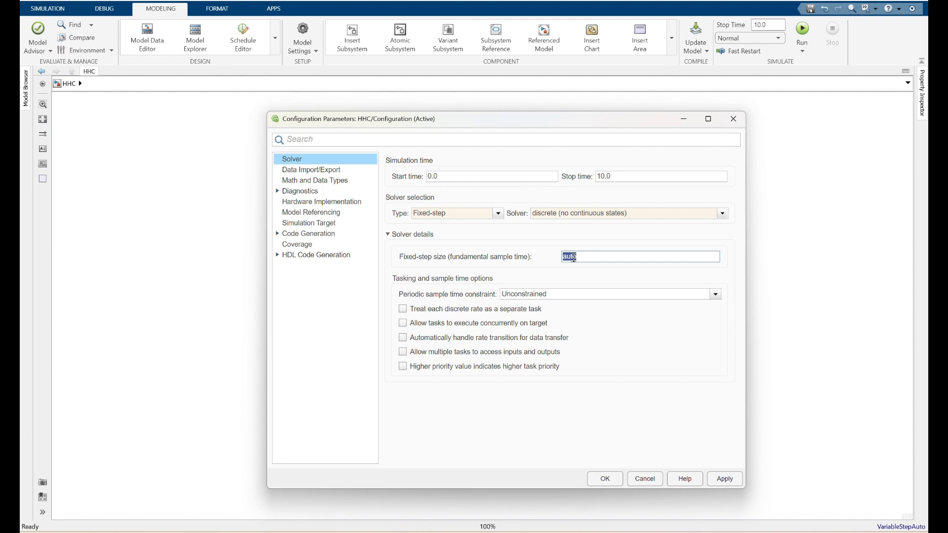
{"action": "type", "text": "0.005"}
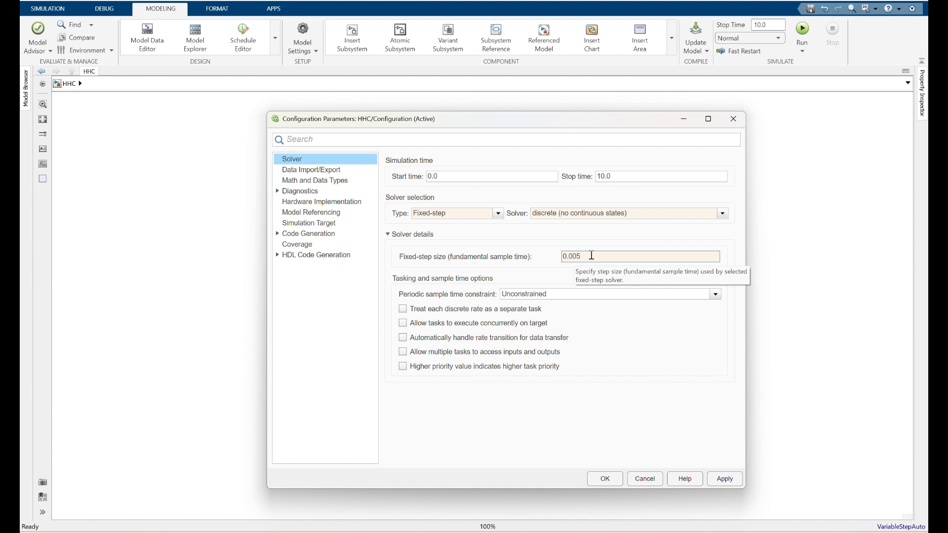
{"action": "left_click_drag", "start_coordinate": [586, 257], "coordinate": [556, 261]}
{"action": "left_click", "coordinate": [594, 256]}
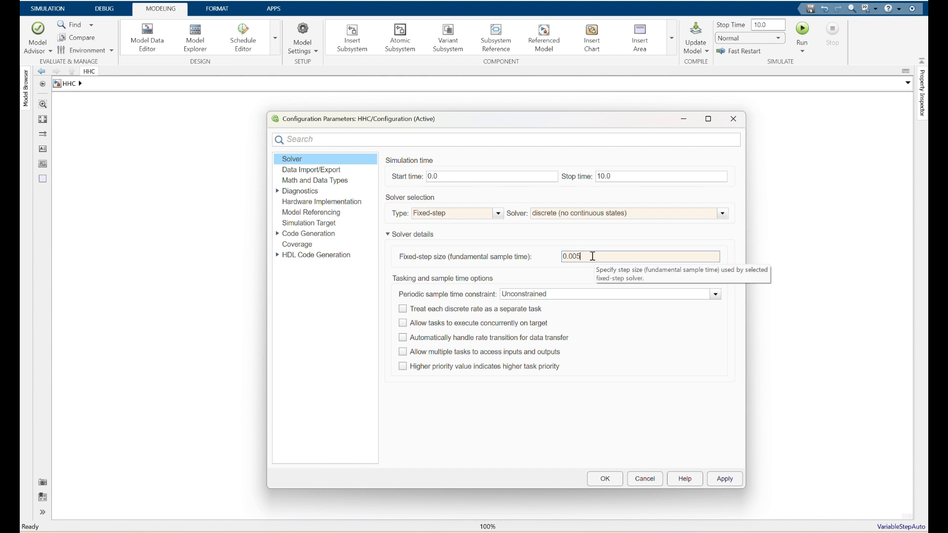
{"action": "left_click_drag", "start_coordinate": [590, 256], "coordinate": [573, 256]}
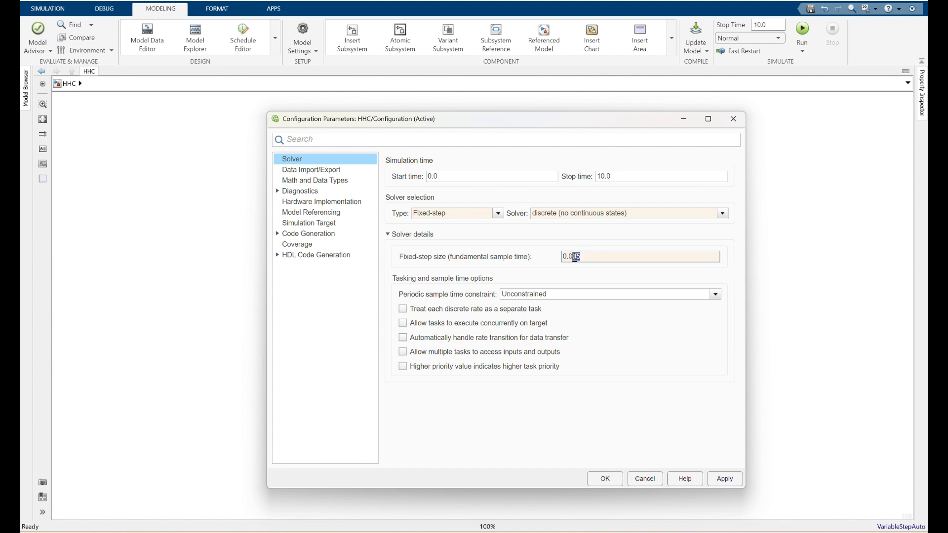
{"action": "type", "text": "2"}
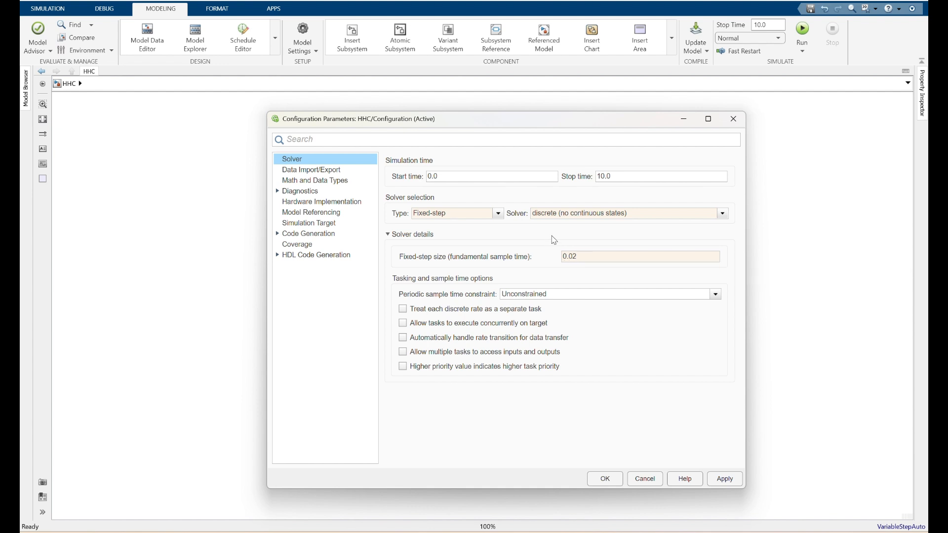
Set the hardware implementation's device vendor to Infineon and its device type to TriCore.
{"action": "left_click", "coordinate": [311, 170]}
{"action": "left_click", "coordinate": [320, 181]}
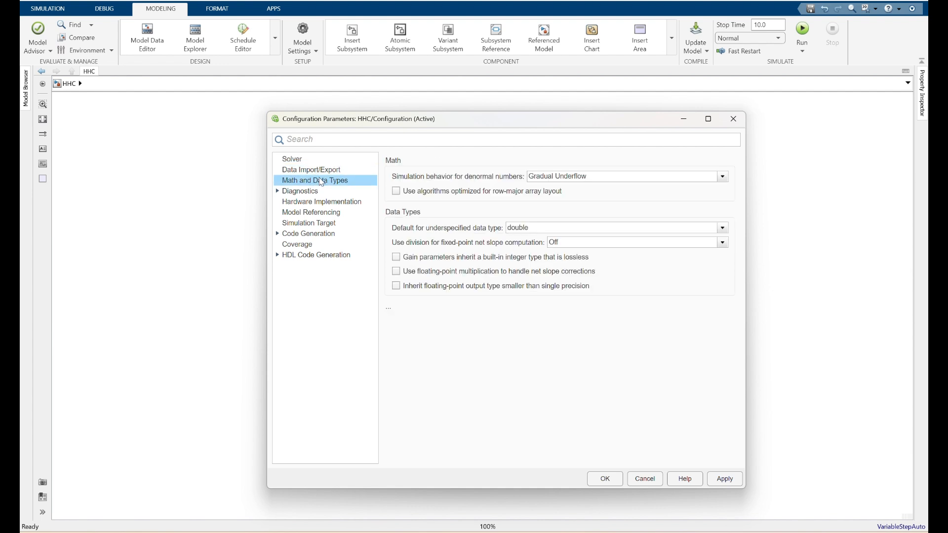
{"action": "left_click", "coordinate": [310, 191]}
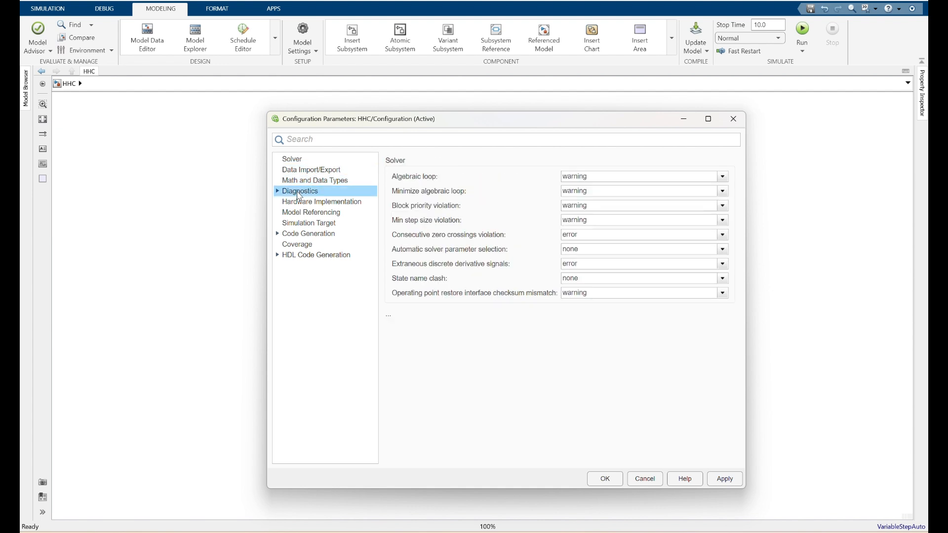
{"action": "left_click", "coordinate": [293, 206]}
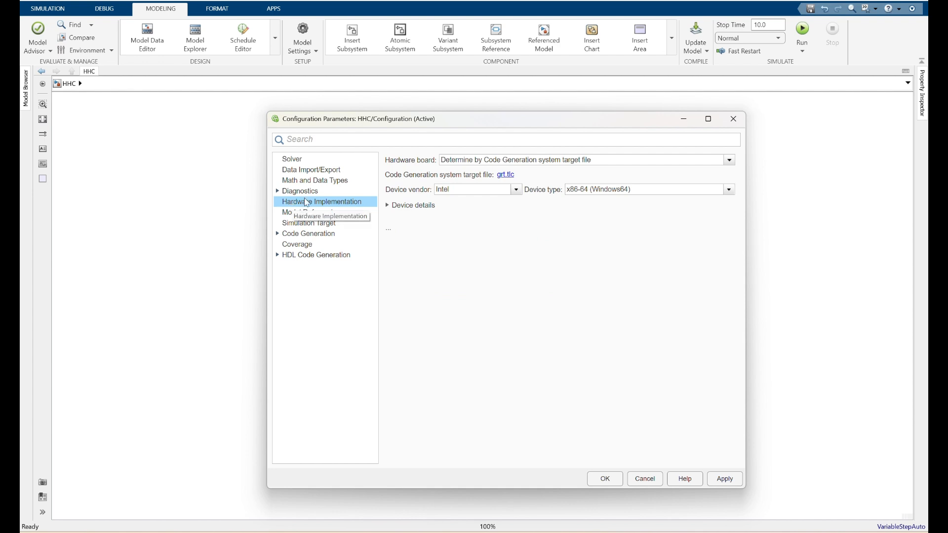
{"action": "left_click", "coordinate": [516, 191]}
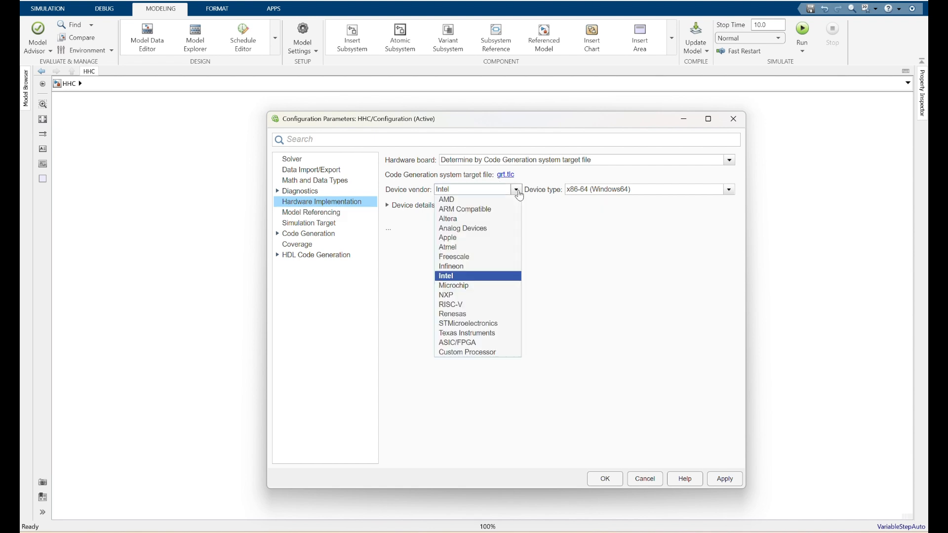
{"action": "left_click", "coordinate": [467, 267]}
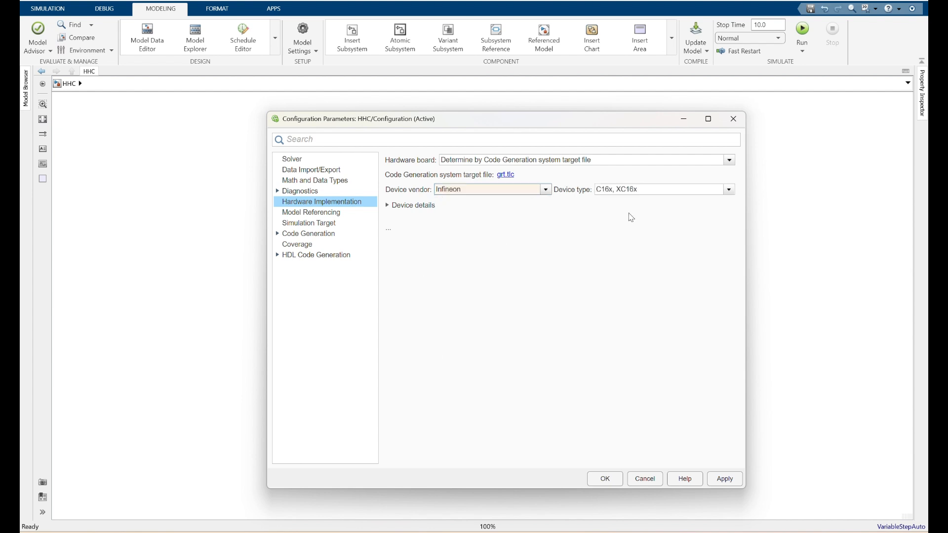
{"action": "left_click", "coordinate": [645, 194]}
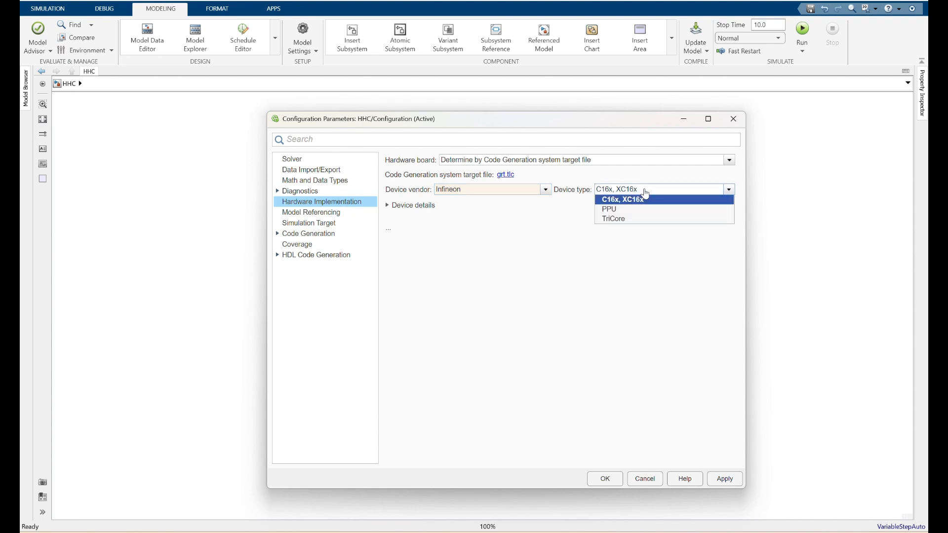
{"action": "left_click", "coordinate": [610, 219]}
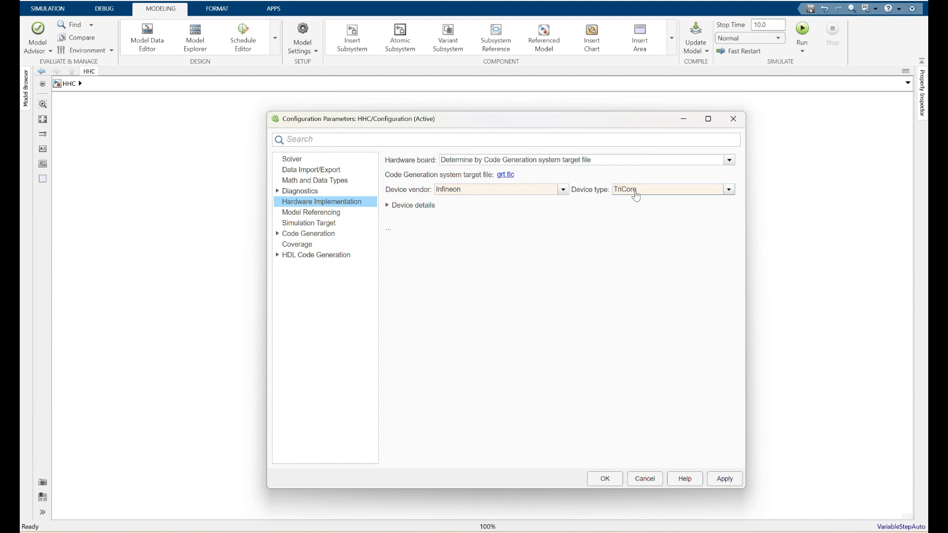
Set the code generation system target file to ert.tlc (Embedded Coder).
{"action": "left_click", "coordinate": [309, 235]}
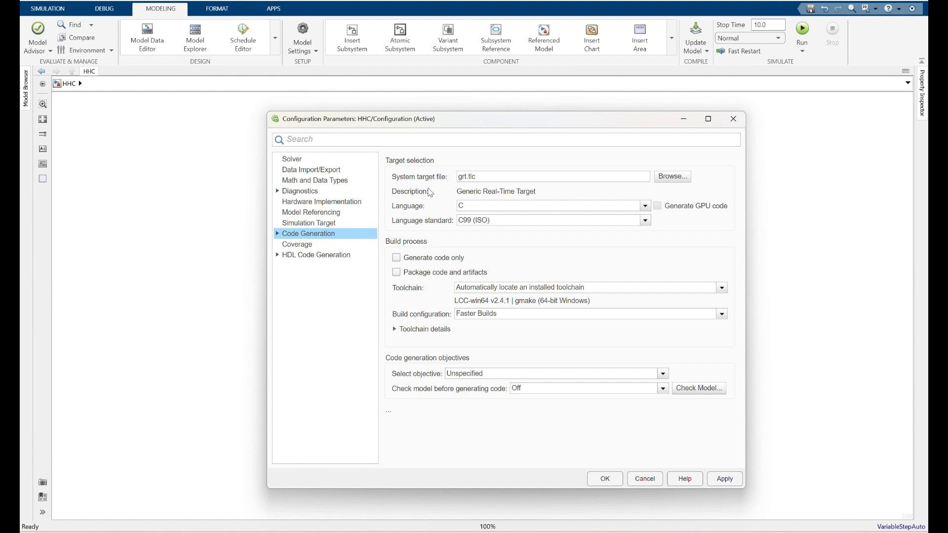
{"action": "triple_click", "coordinate": [524, 176]}
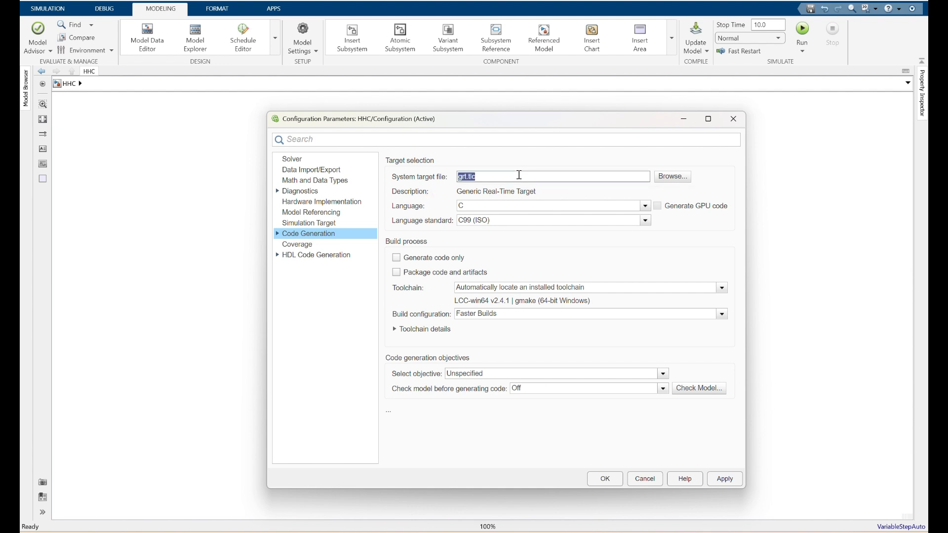
{"action": "left_click", "coordinate": [673, 180]}
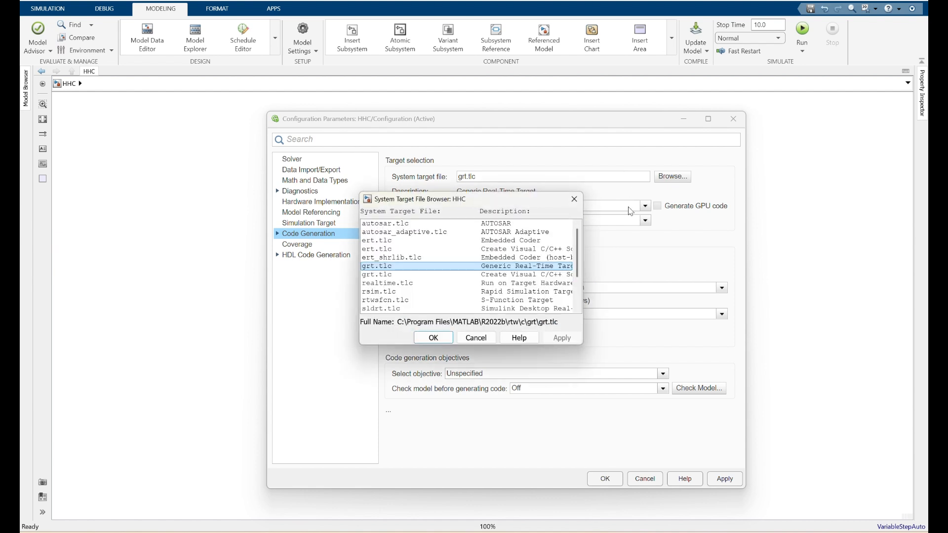
{"action": "left_click_drag", "start_coordinate": [583, 238], "coordinate": [719, 238]}
{"action": "left_click_drag", "start_coordinate": [510, 346], "coordinate": [520, 462]}
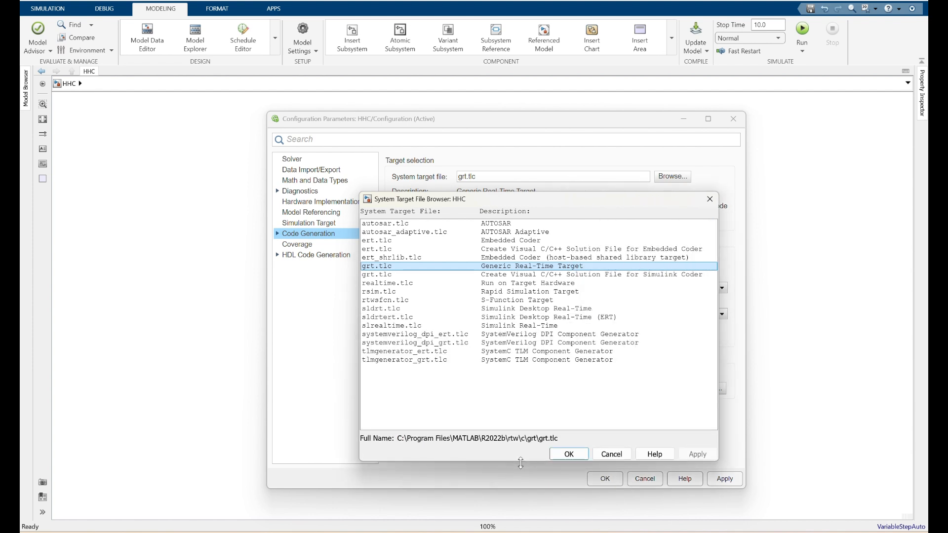
{"action": "left_click", "coordinate": [528, 241]}
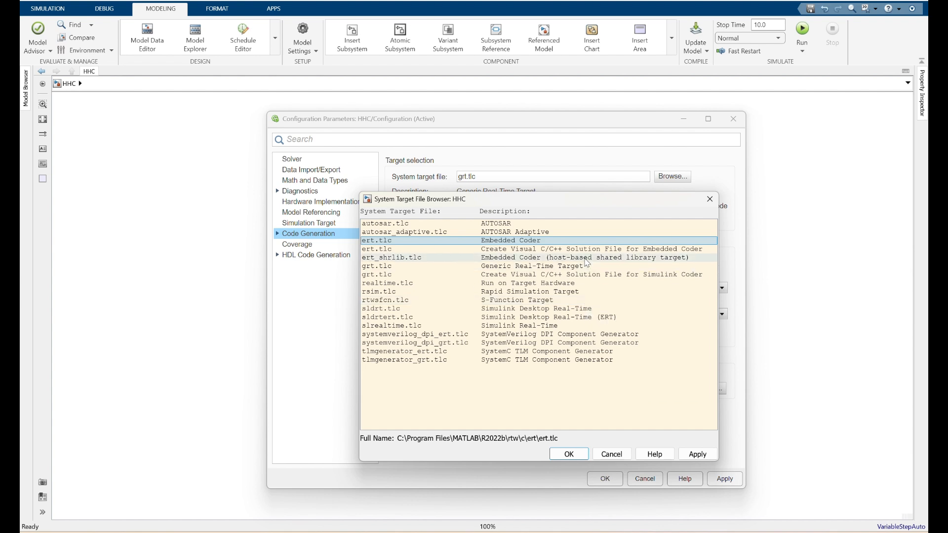
{"action": "left_click", "coordinate": [697, 454]}
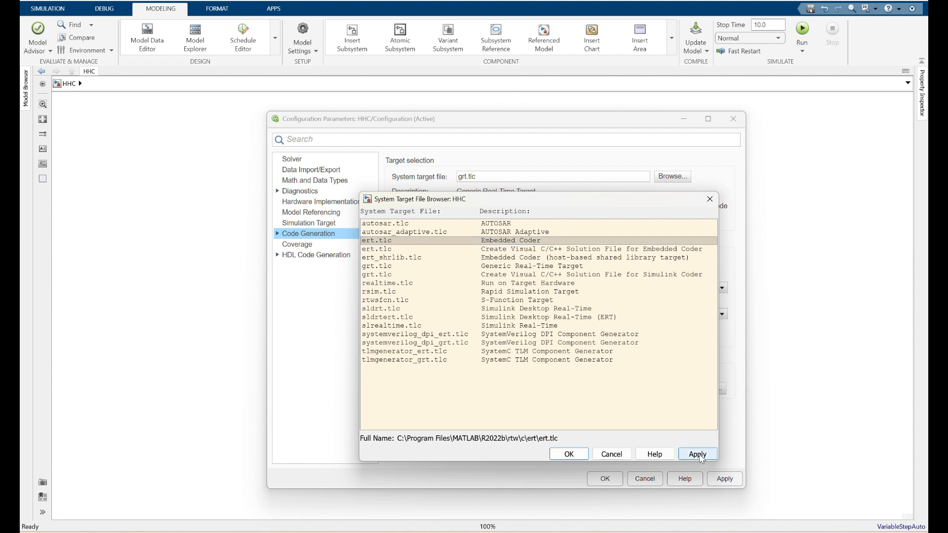
{"action": "left_click", "coordinate": [560, 455]}
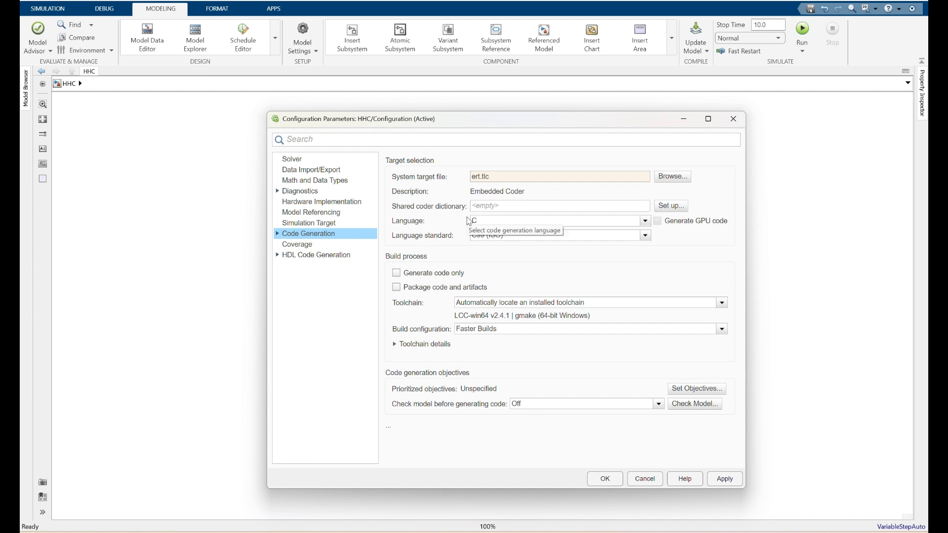
Choose C as the code generation language, then apply and close the configuration parameters.
{"action": "left_click", "coordinate": [644, 222]}
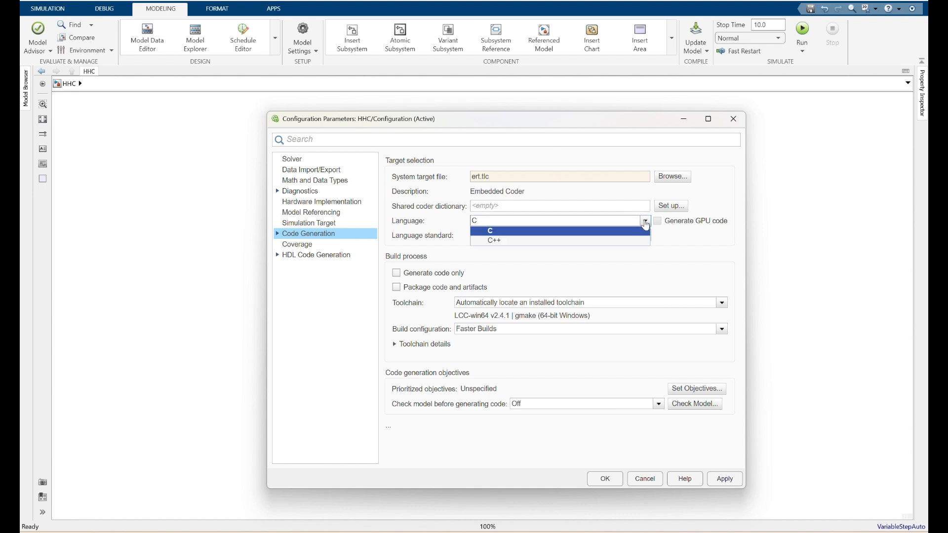
{"action": "left_click", "coordinate": [549, 235]}
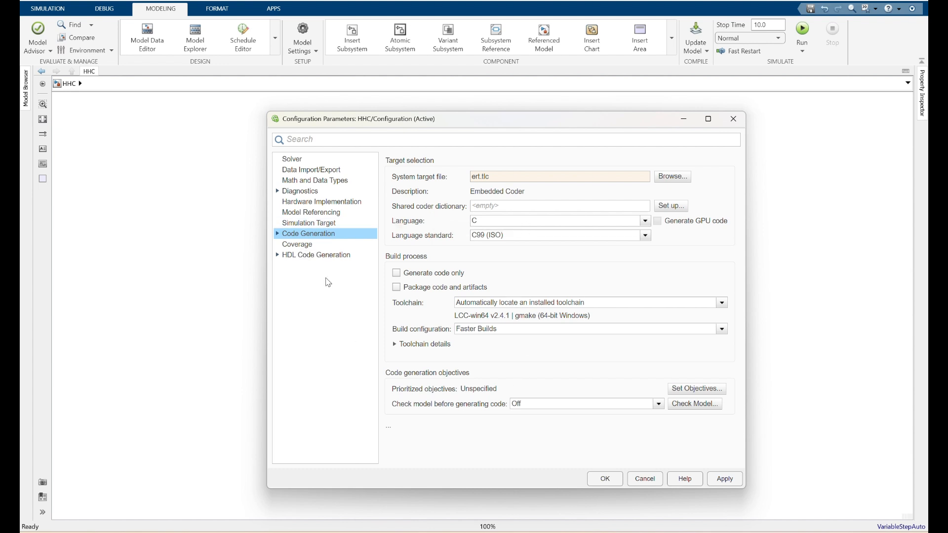
{"action": "left_click", "coordinate": [724, 480]}
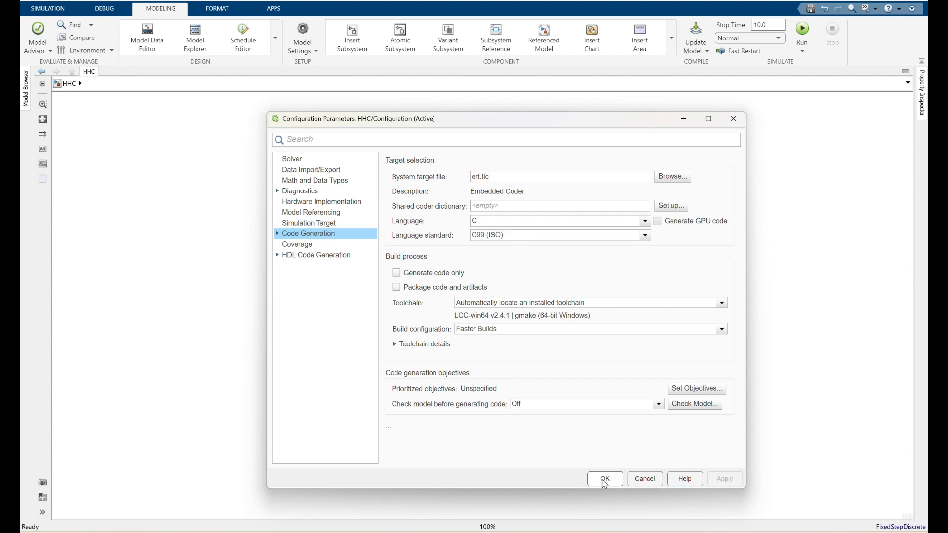
{"action": "left_click", "coordinate": [605, 478]}
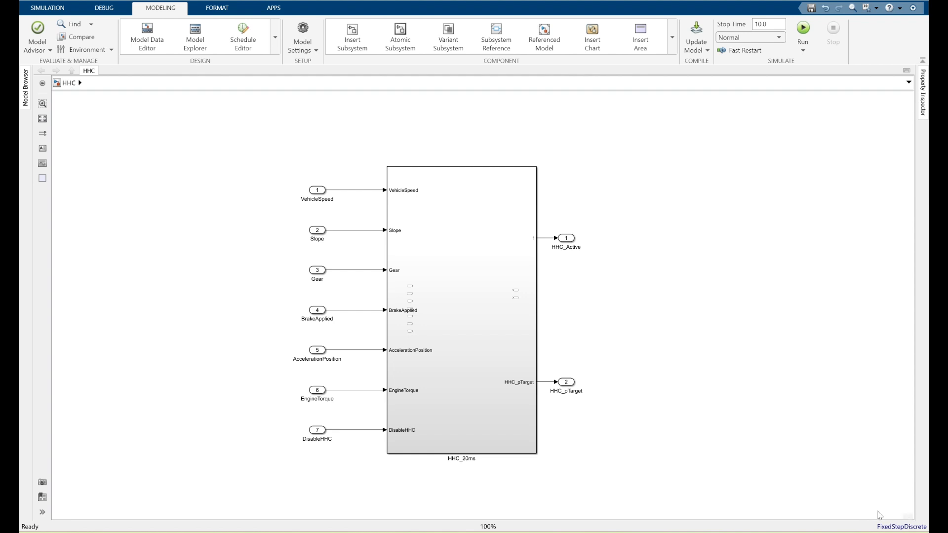
Create a new data dictionary named HHC_External.sldd in the Matlab_Training folder and link it to the HHC model.
{"action": "left_click", "coordinate": [692, 242]}
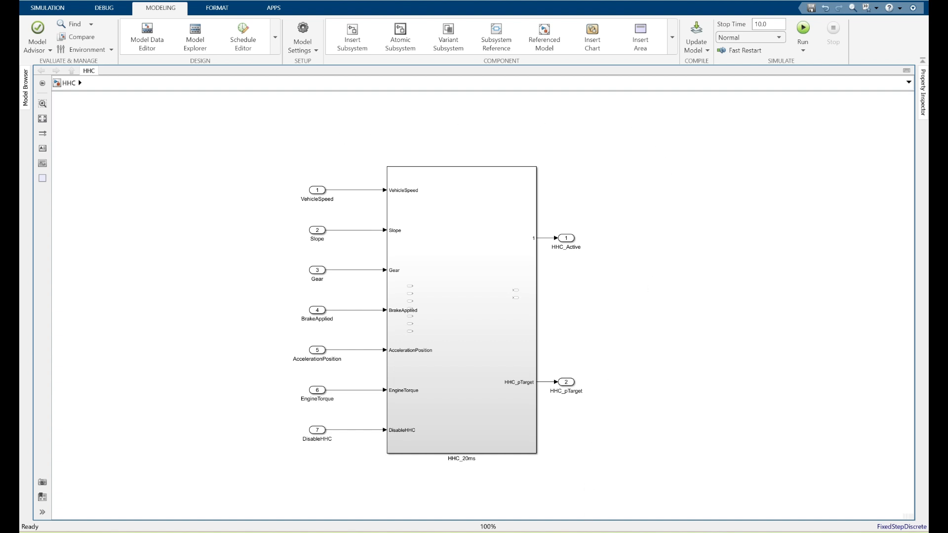
{"action": "mouse_move", "coordinate": [581, 531]}
{"action": "mouse_move", "coordinate": [550, 494]}
{"action": "left_click", "coordinate": [276, 36]}
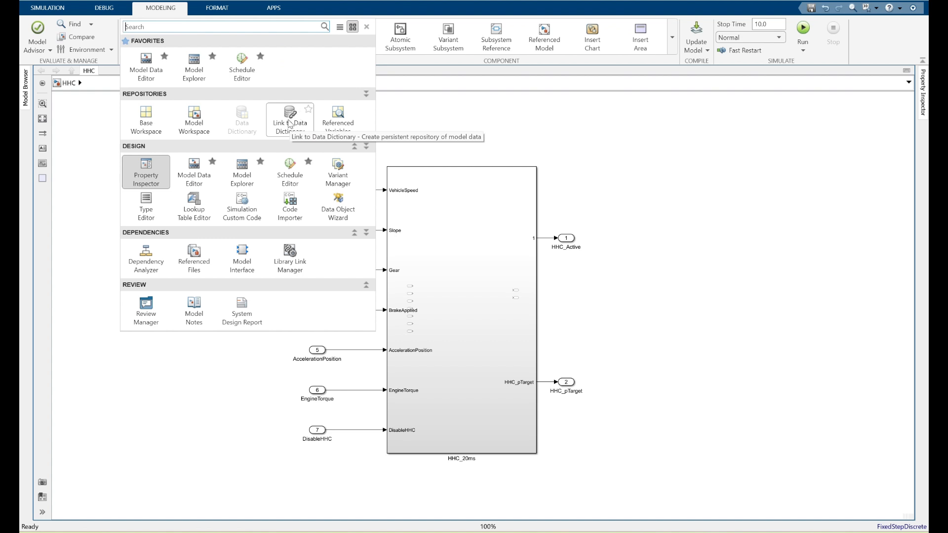
{"action": "left_click", "coordinate": [289, 123]}
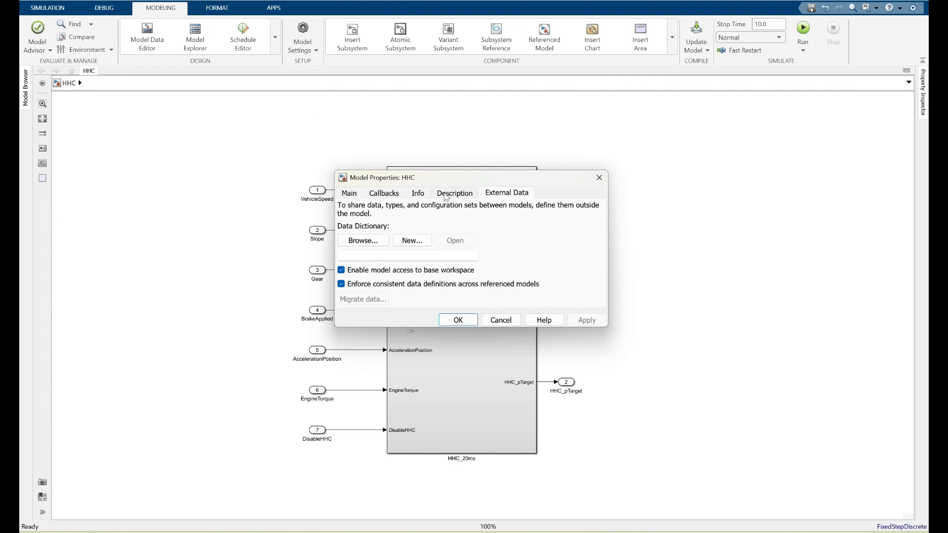
{"action": "left_click", "coordinate": [414, 242]}
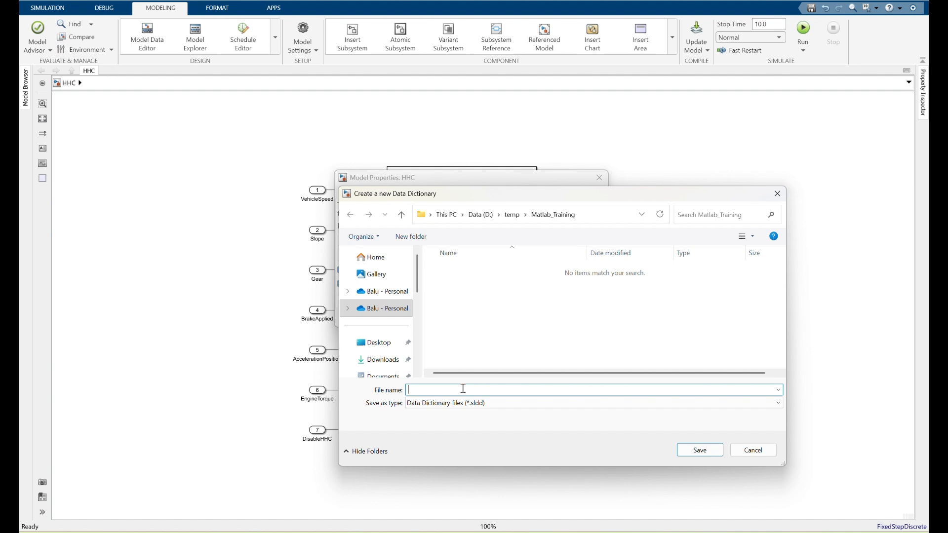
{"action": "type", "text": "HHC_"}
{"action": "left_click", "coordinate": [700, 450]}
{"action": "left_click", "coordinate": [457, 339]}
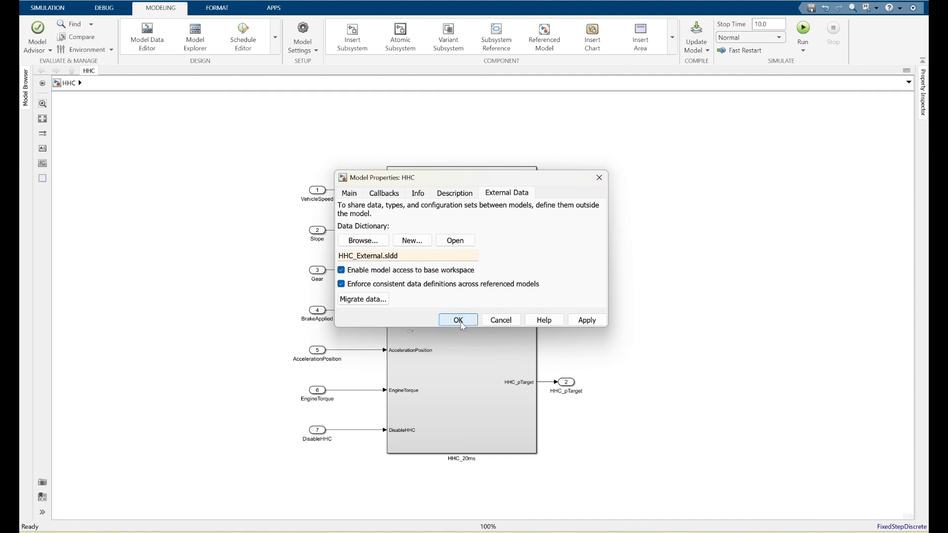
{"action": "left_click", "coordinate": [459, 321]}
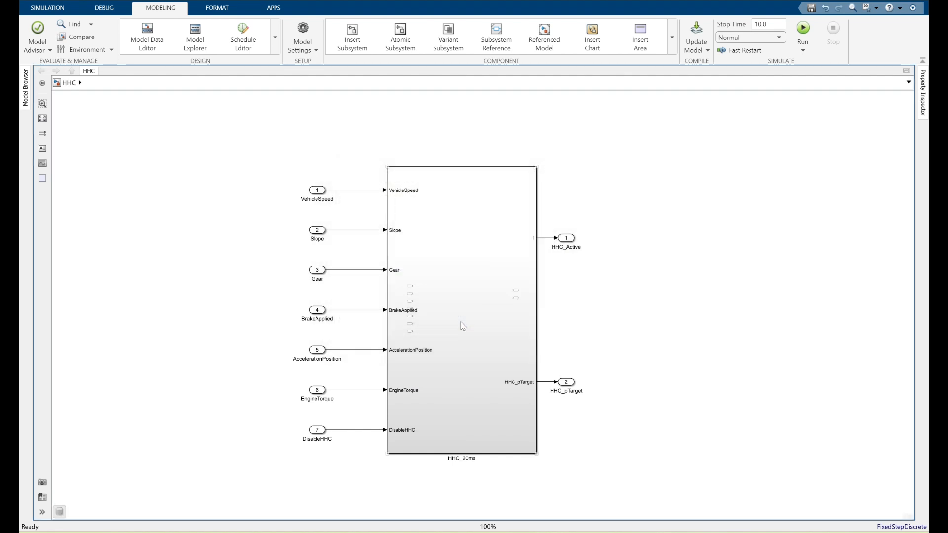
Switch to the main MATLAB window and open the HHC_External.sldd data dictionary from the current folder.
{"action": "mouse_move", "coordinate": [571, 531]}
{"action": "left_click", "coordinate": [539, 469]}
{"action": "left_click", "coordinate": [101, 141]}
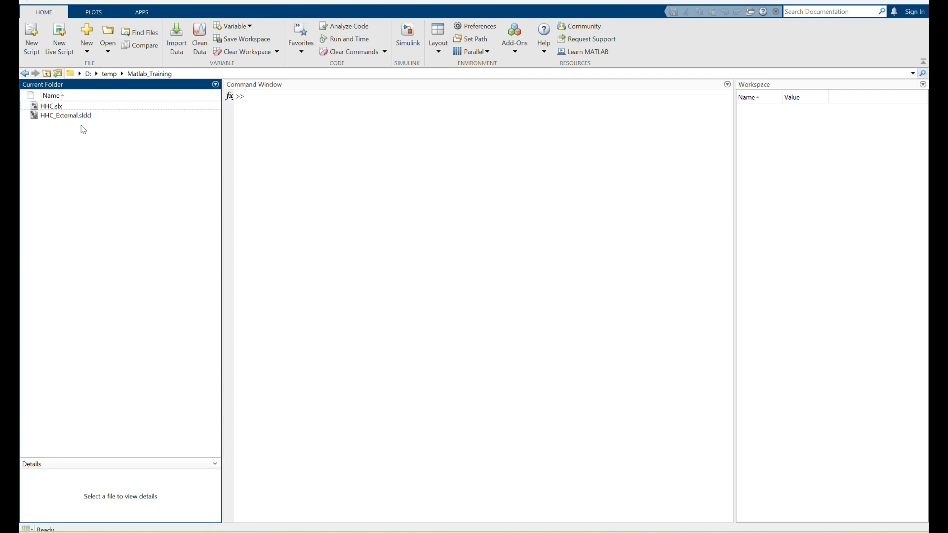
{"action": "left_click", "coordinate": [53, 106]}
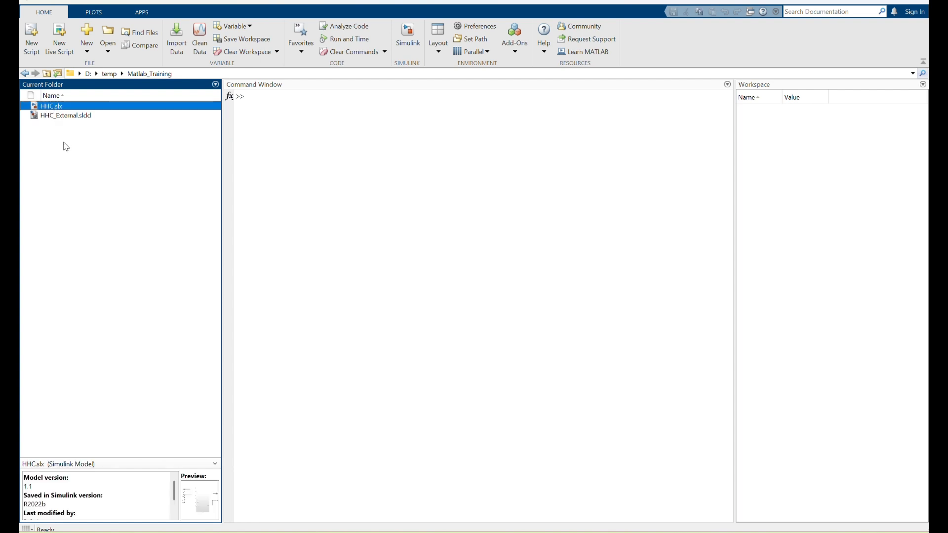
{"action": "left_click", "coordinate": [66, 117]}
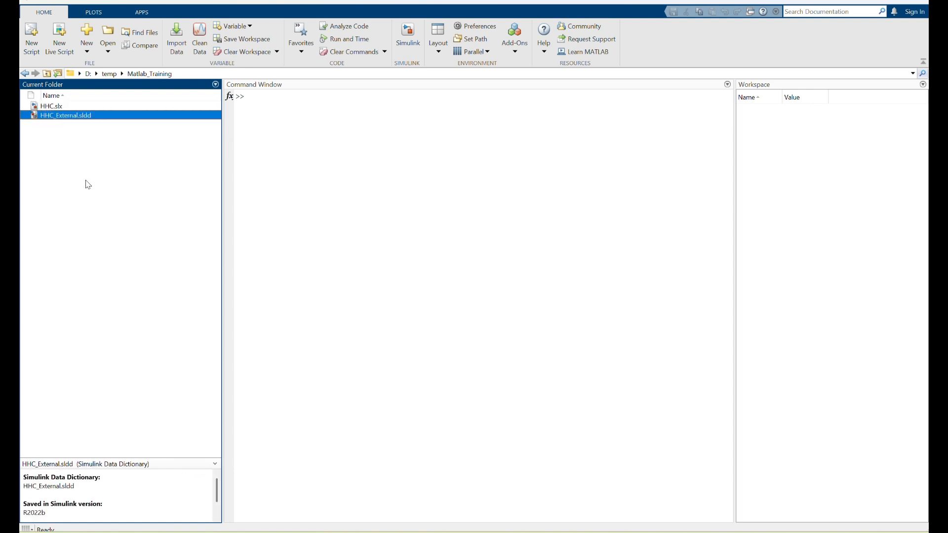
{"action": "double_click", "coordinate": [97, 119]}
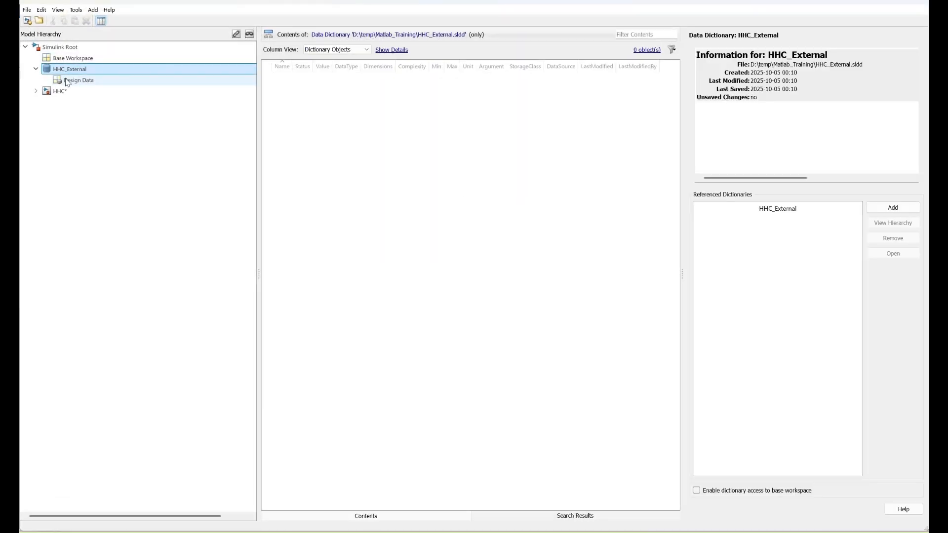
Show the Design Data section of HHC_External under the HHC model's External Data in the model hierarchy.
{"action": "left_click", "coordinate": [36, 91]}
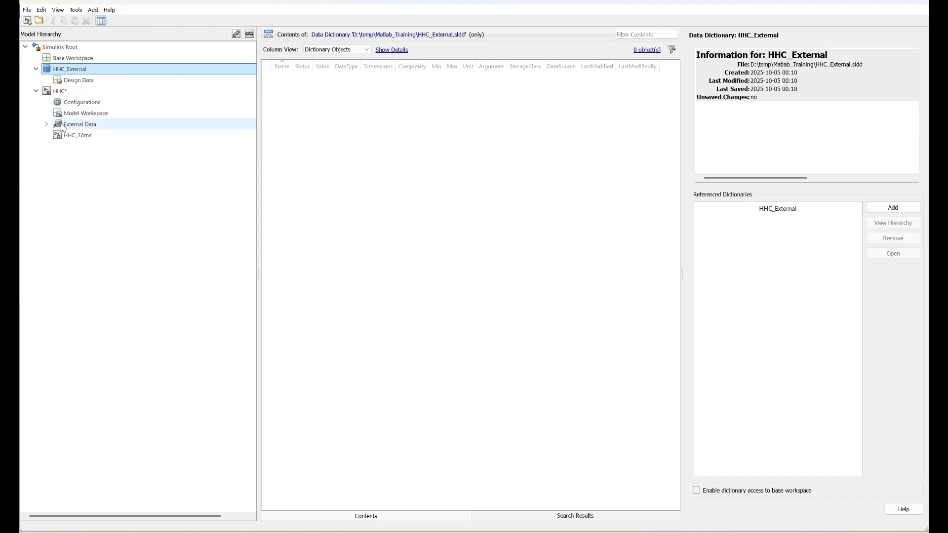
{"action": "left_click", "coordinate": [67, 125]}
{"action": "left_click", "coordinate": [47, 124]}
{"action": "left_click", "coordinate": [83, 146]}
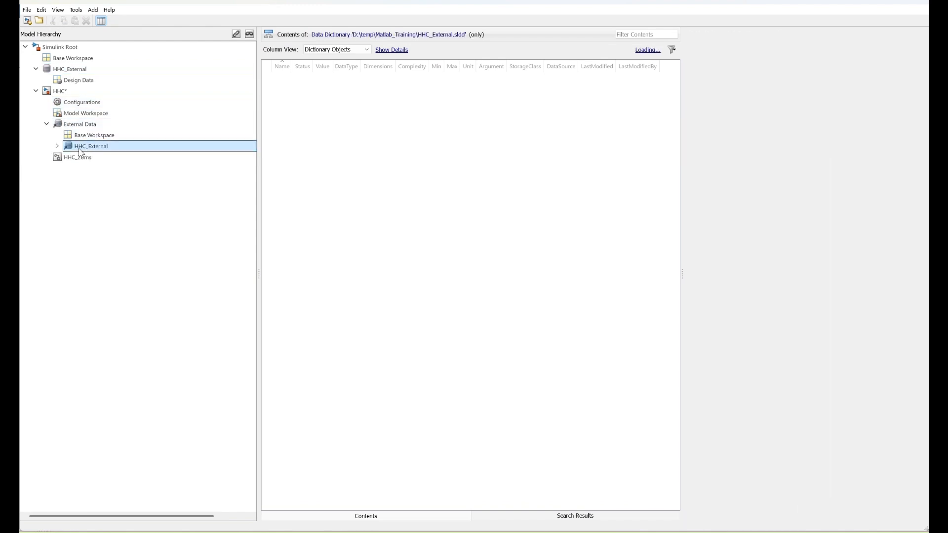
{"action": "left_click", "coordinate": [58, 146]}
{"action": "left_click", "coordinate": [90, 158]}
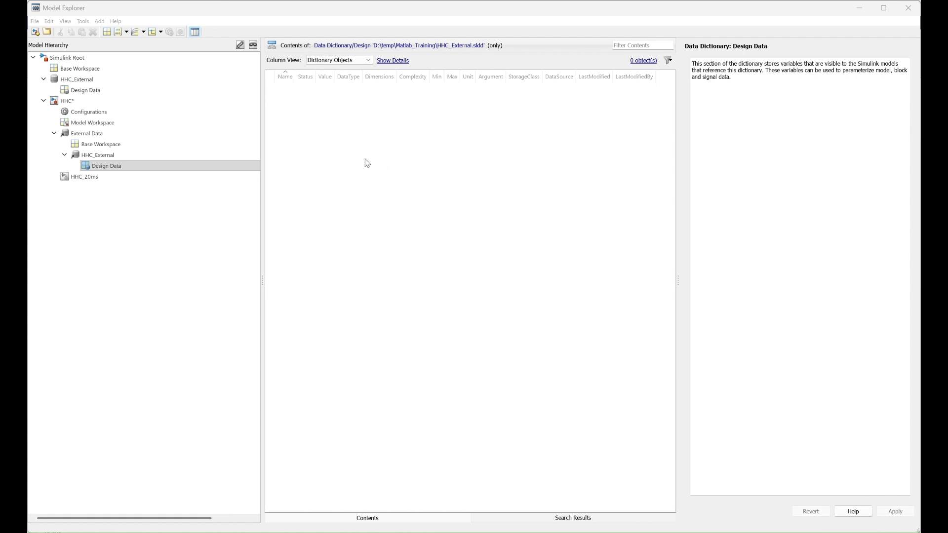
Add a Simulink signal object to the Design Data of the HHC_External dictionary.
{"action": "left_click", "coordinate": [153, 35]}
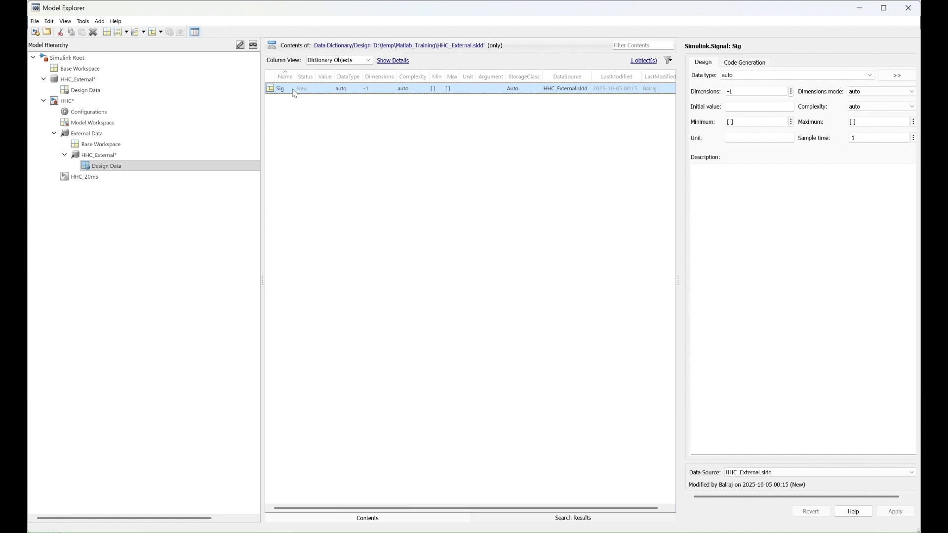
{"action": "left_click", "coordinate": [284, 91]}
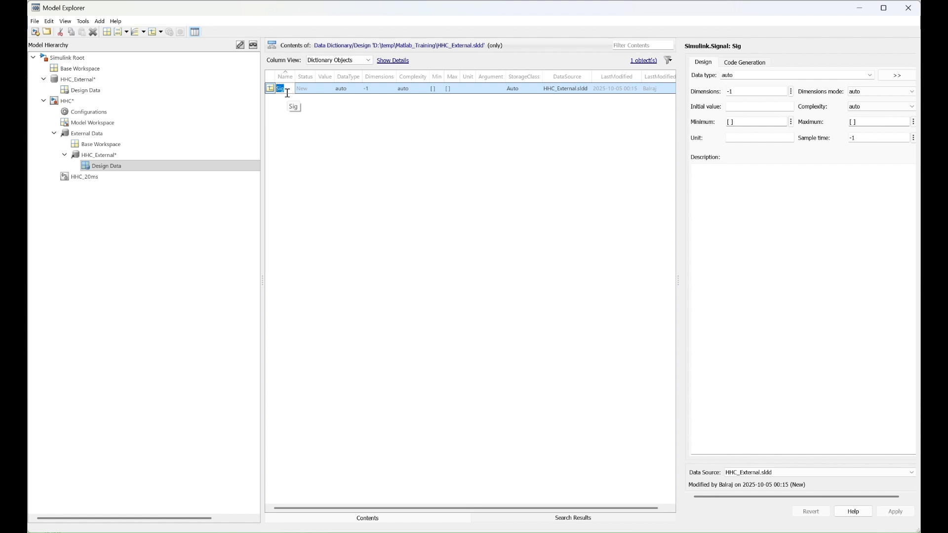
{"action": "left_click", "coordinate": [418, 20]}
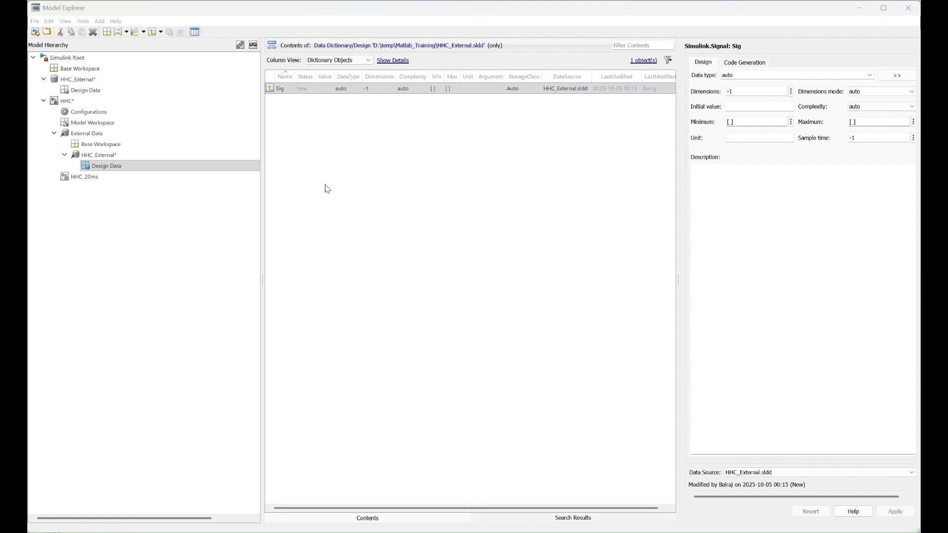
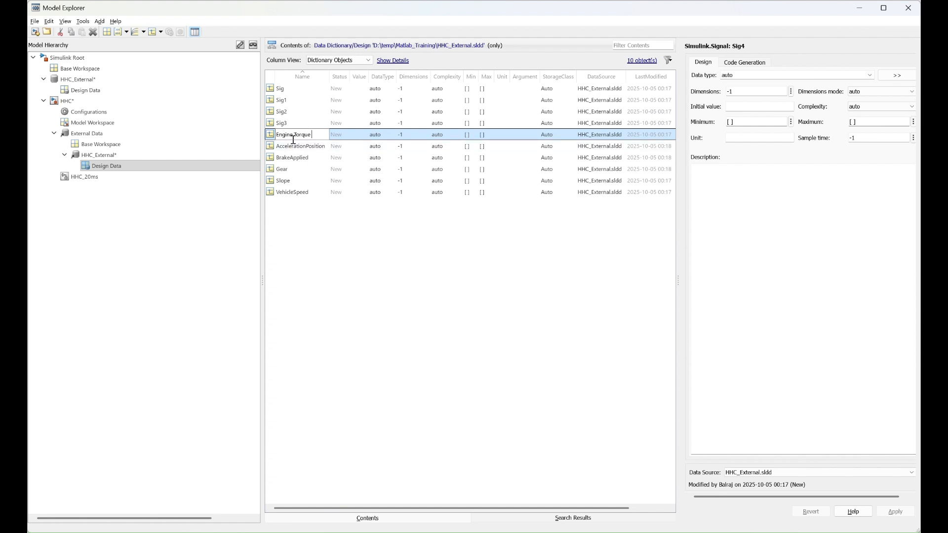
Remove the space from the pasted name so that signal Sig4 is renamed EngineTorque.
{"action": "left_click_drag", "start_coordinate": [294, 133], "coordinate": [296, 133]}
{"action": "key", "text": "BackSpace"}
{"action": "key", "text": "Return"}
Copy the DisableHHC input name from the PowerPoint architecture slide and rename signal Sig3 with it in Model Explorer.
{"action": "key", "text": "alt+Tab"}
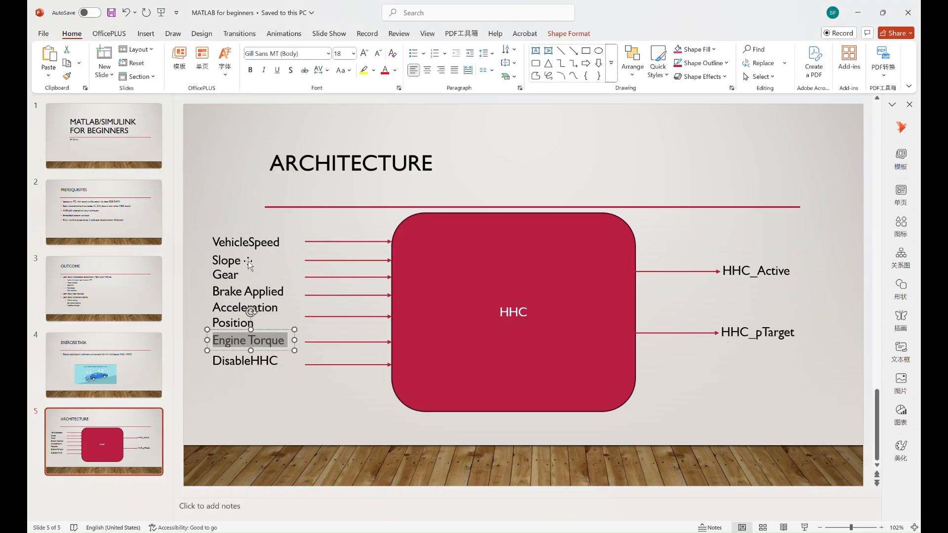
{"action": "left_click", "coordinate": [246, 361]}
{"action": "double_click", "coordinate": [244, 363]}
{"action": "key", "text": "ctrl+c"}
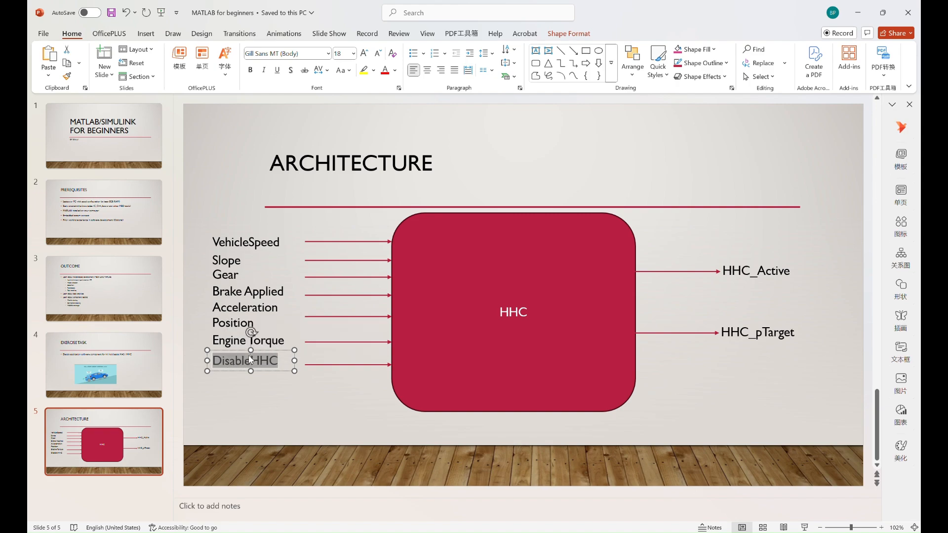
{"action": "key", "text": "alt+Tab"}
{"action": "left_click", "coordinate": [282, 123]}
{"action": "left_click", "coordinate": [281, 123]}
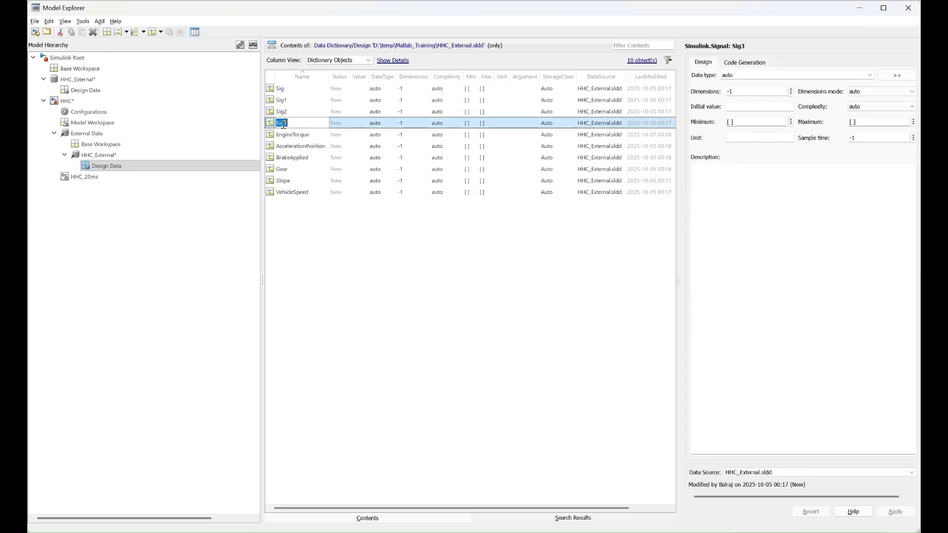
{"action": "key", "text": "ctrl+v"}
{"action": "key", "text": "Return"}
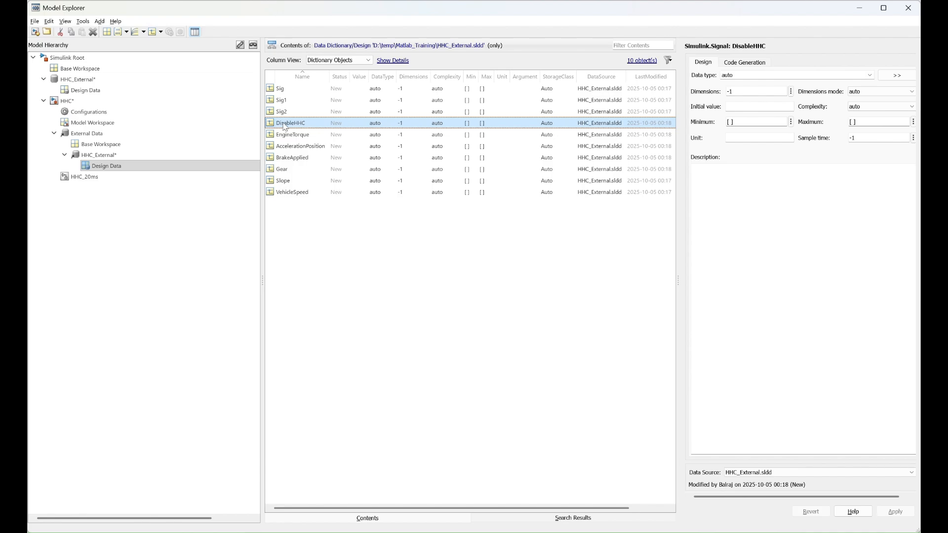
Copy the HHC_Active output name from the PowerPoint slide and use it to rename signal Sig2 in Model Explorer.
{"action": "key", "text": "alt+Tab"}
{"action": "left_click", "coordinate": [724, 270]}
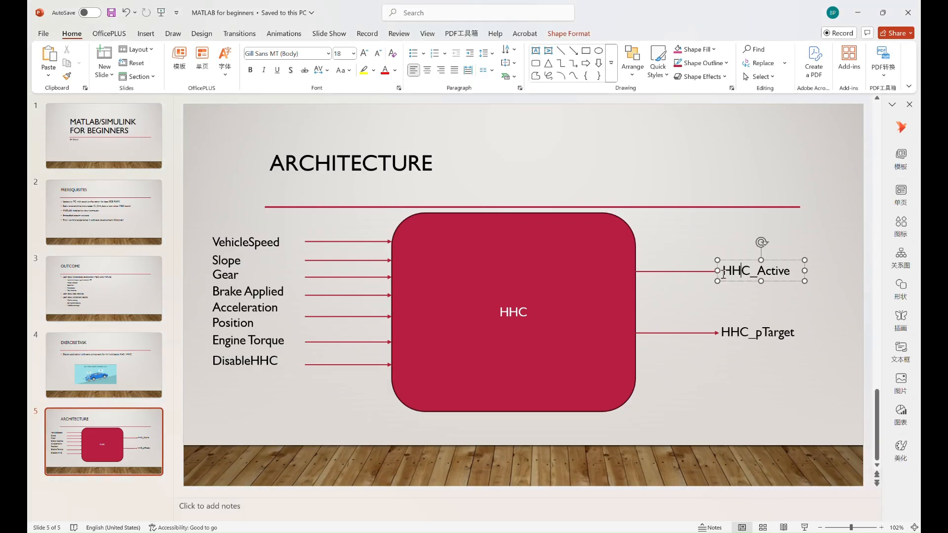
{"action": "left_click_drag", "start_coordinate": [724, 271], "coordinate": [783, 275]}
{"action": "key", "text": "ctrl+c"}
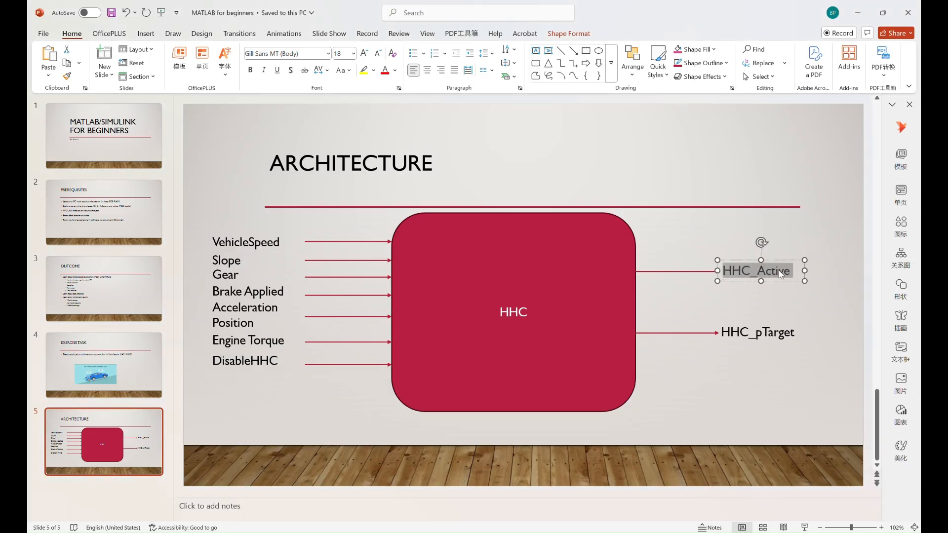
{"action": "key", "text": "alt+Tab"}
{"action": "left_click", "coordinate": [289, 113]}
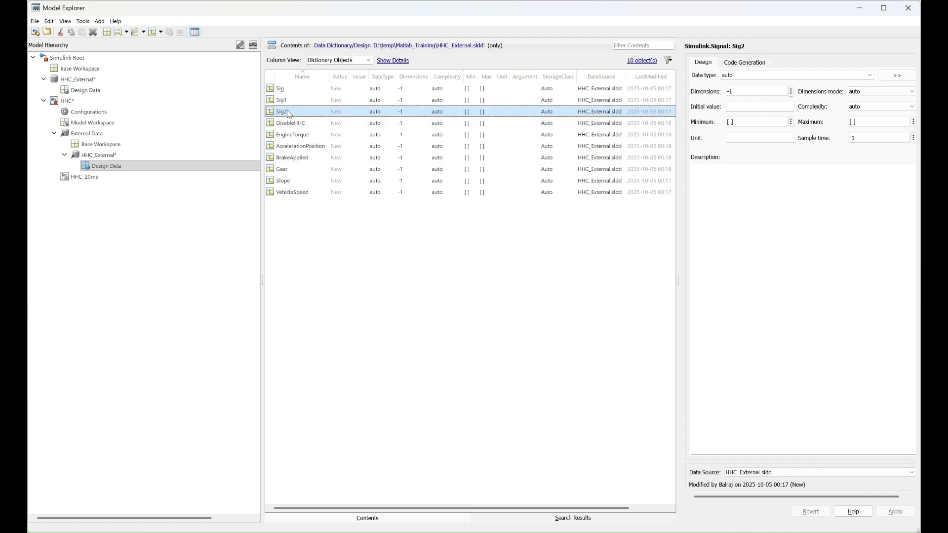
{"action": "left_click", "coordinate": [287, 113]}
{"action": "key", "text": "ctrl+v"}
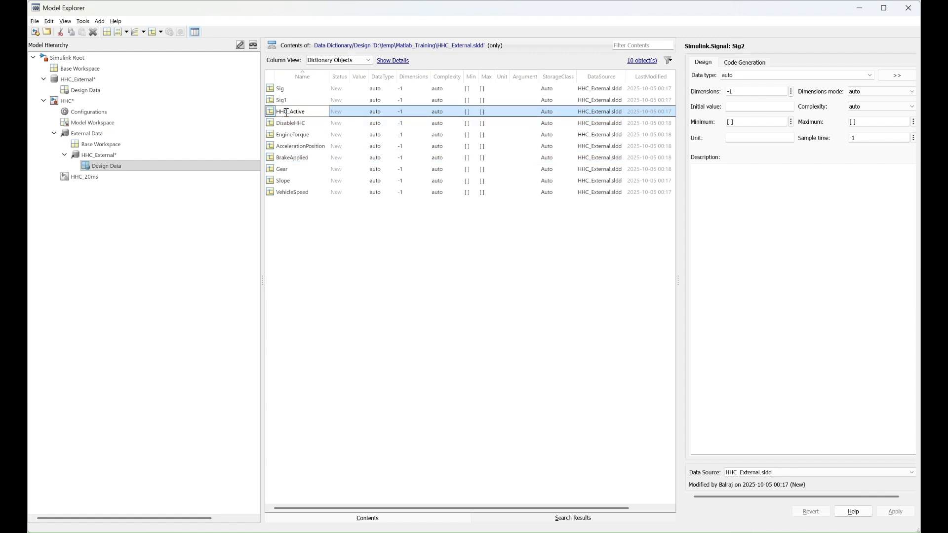
{"action": "key", "text": "Return"}
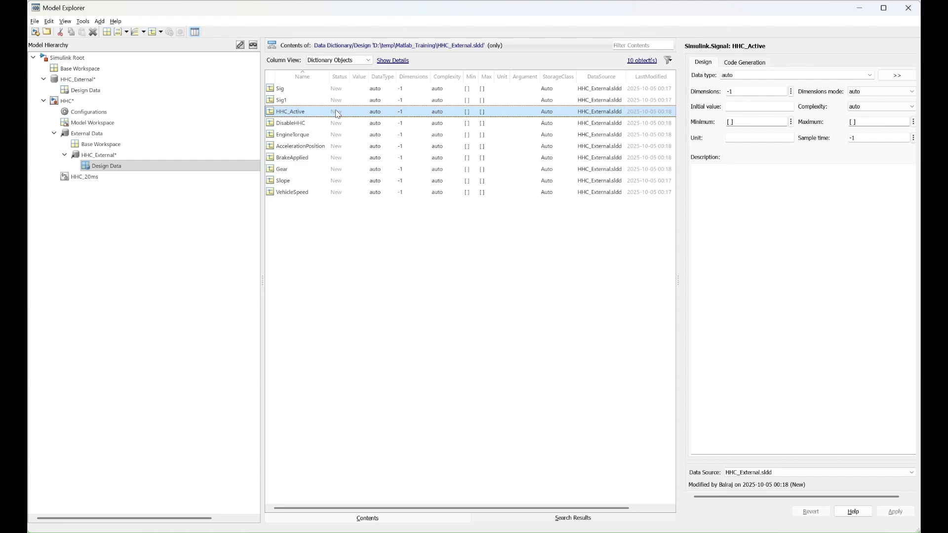
Copy the HHC_pTarget output name from the PowerPoint slide and rename signal Sig1 to it in Model Explorer.
{"action": "key", "text": "alt+Tab"}
{"action": "left_click", "coordinate": [733, 332]}
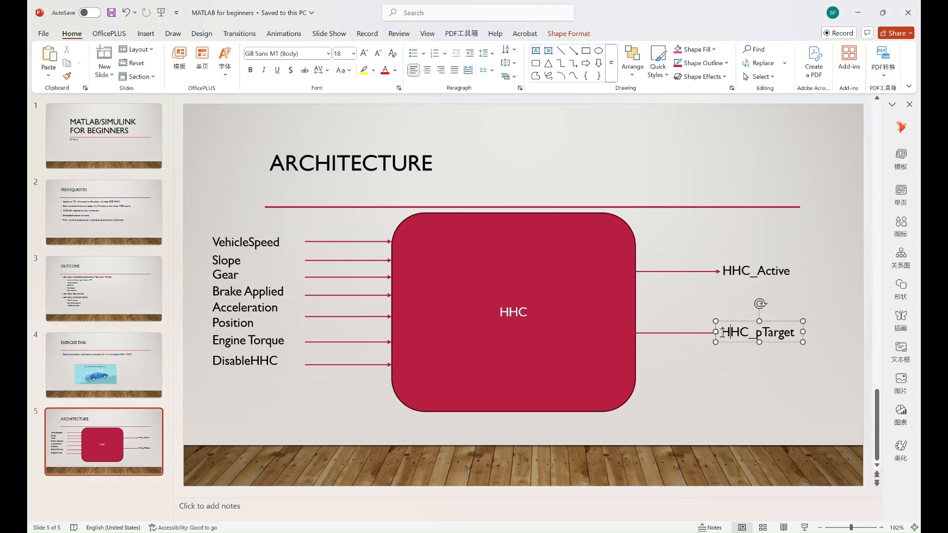
{"action": "left_click_drag", "start_coordinate": [721, 331], "coordinate": [792, 339]}
{"action": "key", "text": "alt+Tab"}
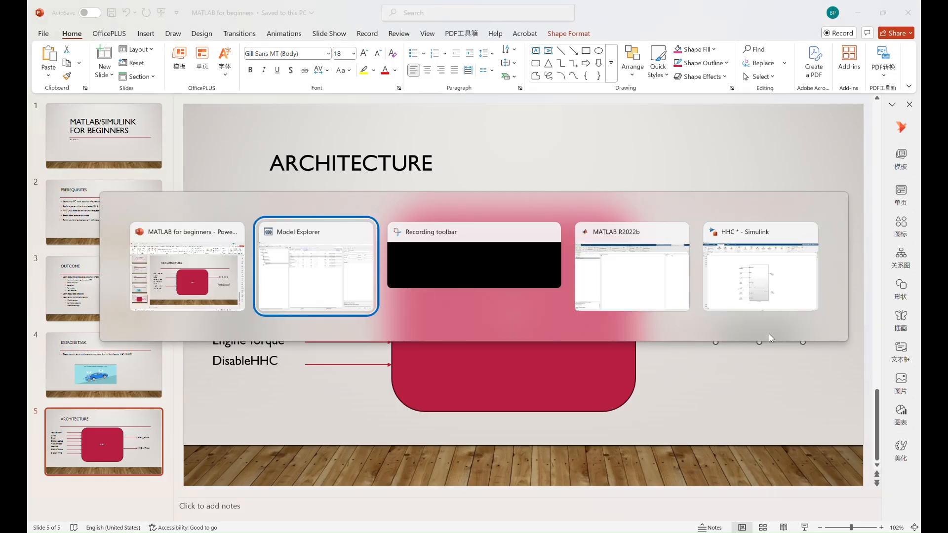
{"action": "left_click", "coordinate": [281, 101]}
{"action": "left_click", "coordinate": [284, 101]}
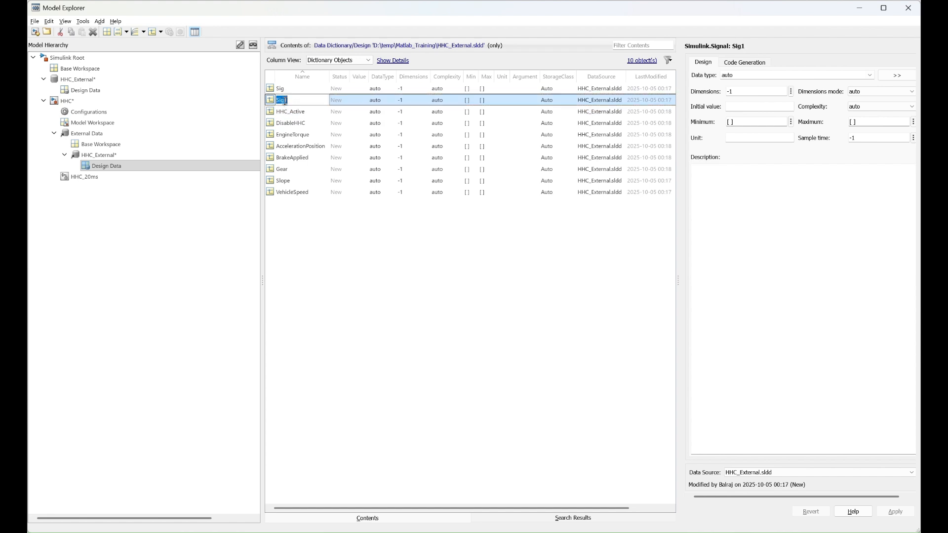
{"action": "key", "text": "ctrl+v"}
{"action": "key", "text": "Return"}
Delete the unused signal Sig from the dictionary's Design Data.
{"action": "left_click", "coordinate": [286, 92]}
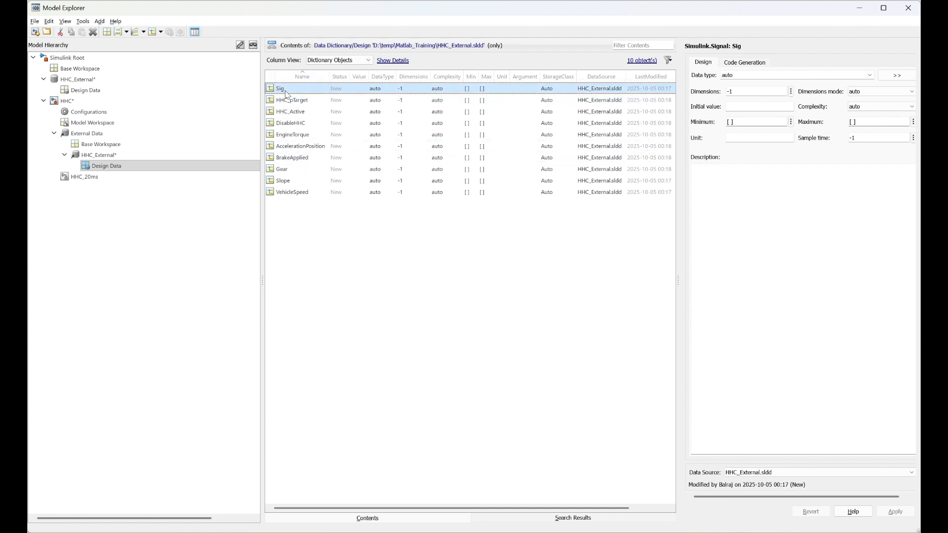
{"action": "key", "text": "Delete"}
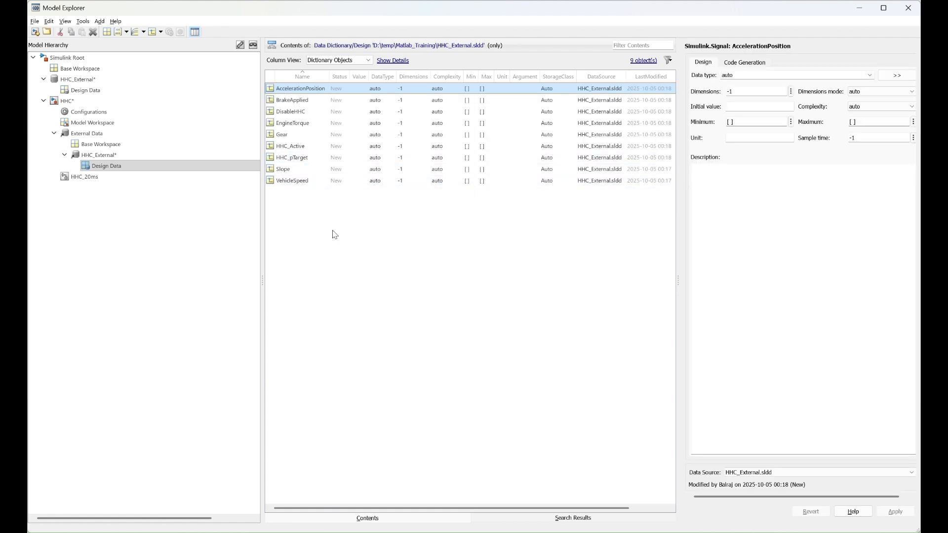
{"action": "left_click", "coordinate": [368, 235]}
Give the VehicleSpeed signal data type single, unit m/s, minimum 0 and maximum 100, and apply the changes.
{"action": "left_click", "coordinate": [325, 181]}
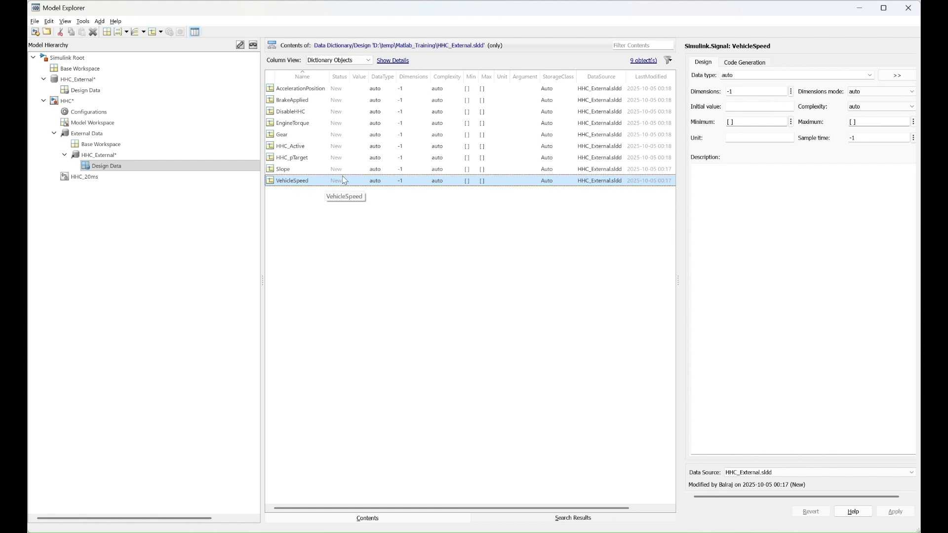
{"action": "left_click", "coordinate": [870, 75]}
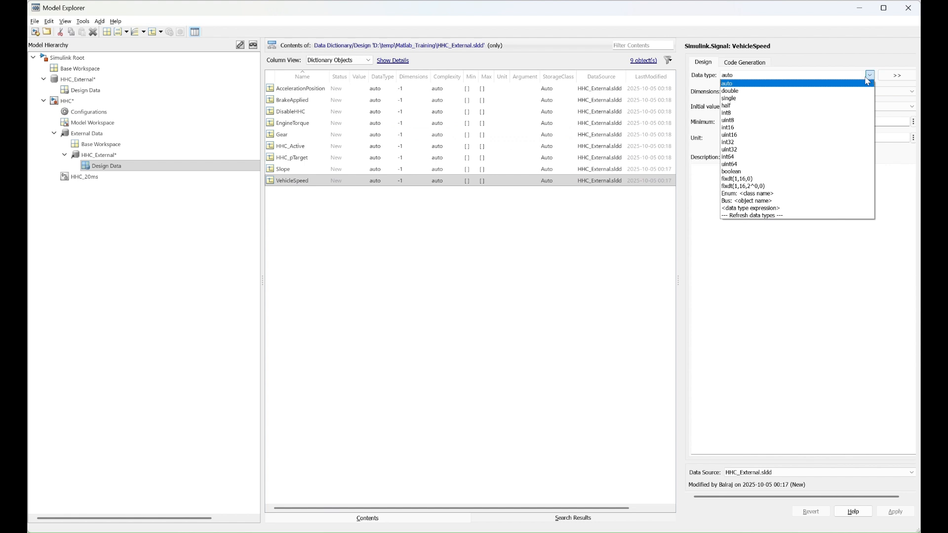
{"action": "left_click", "coordinate": [780, 99]}
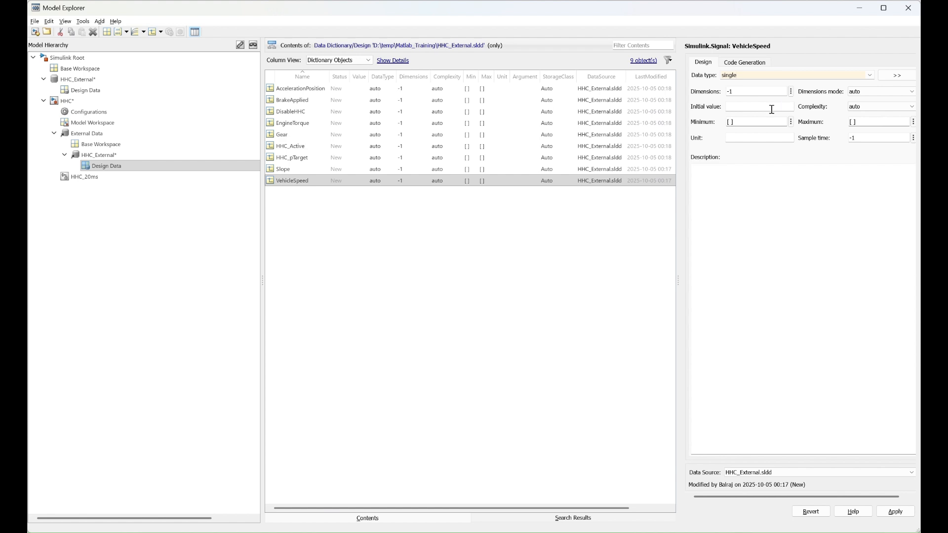
{"action": "left_click", "coordinate": [742, 137]}
{"action": "type", "text": "m/s"}
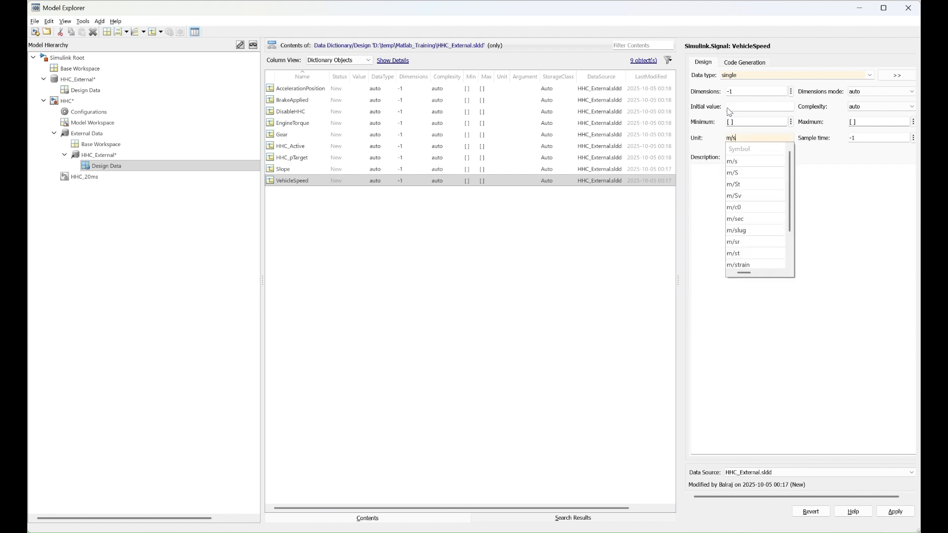
{"action": "left_click", "coordinate": [734, 105]}
{"action": "double_click", "coordinate": [742, 122]}
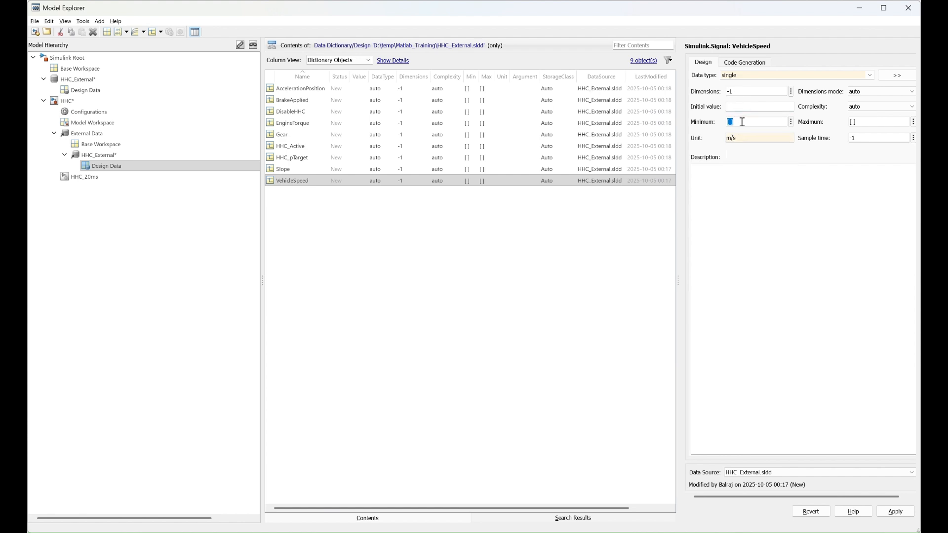
{"action": "type", "text": "0"}
{"action": "double_click", "coordinate": [864, 121]}
{"action": "type", "text": "1"}
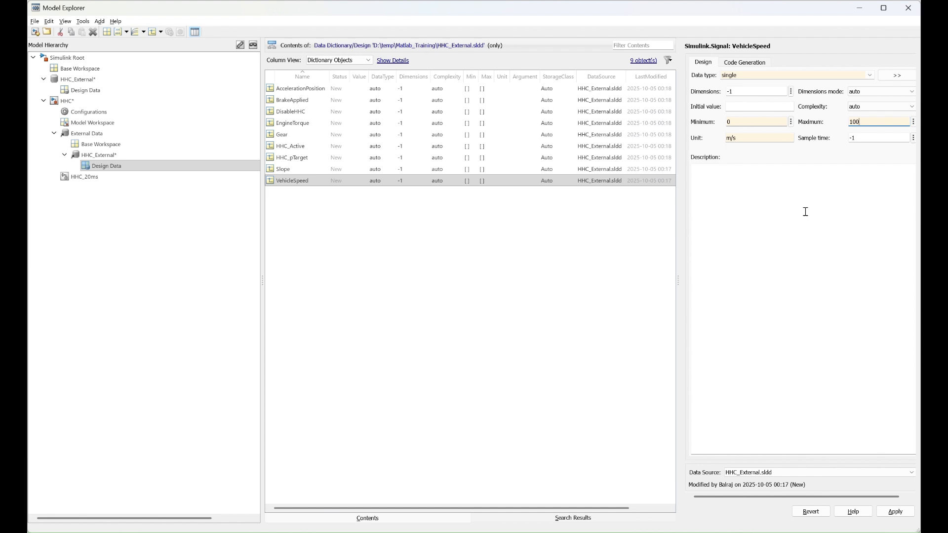
{"action": "left_click", "coordinate": [293, 168]}
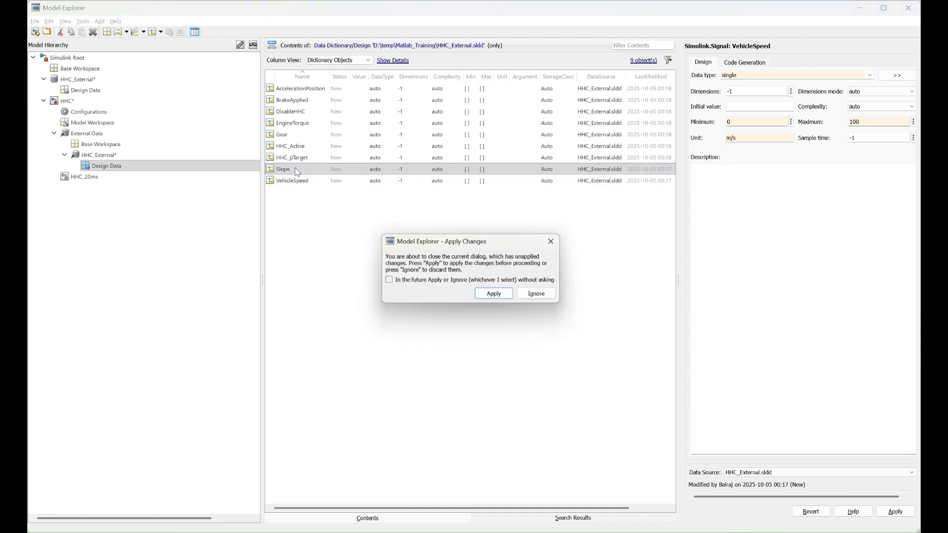
{"action": "left_click", "coordinate": [494, 294]}
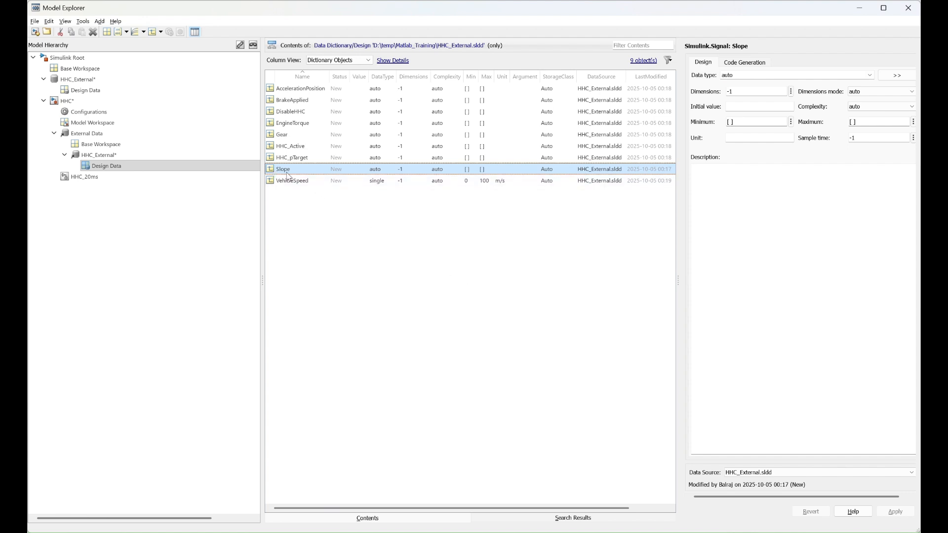
Give the Slope signal data type single, minimum -50, maximum 50 and unit %, and apply the changes.
{"action": "left_click", "coordinate": [758, 74]}
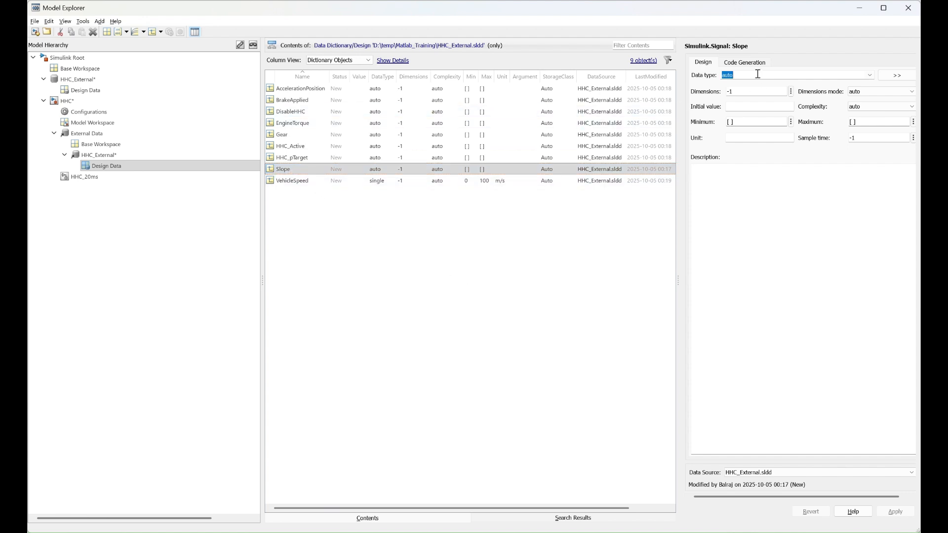
{"action": "type", "text": "single"}
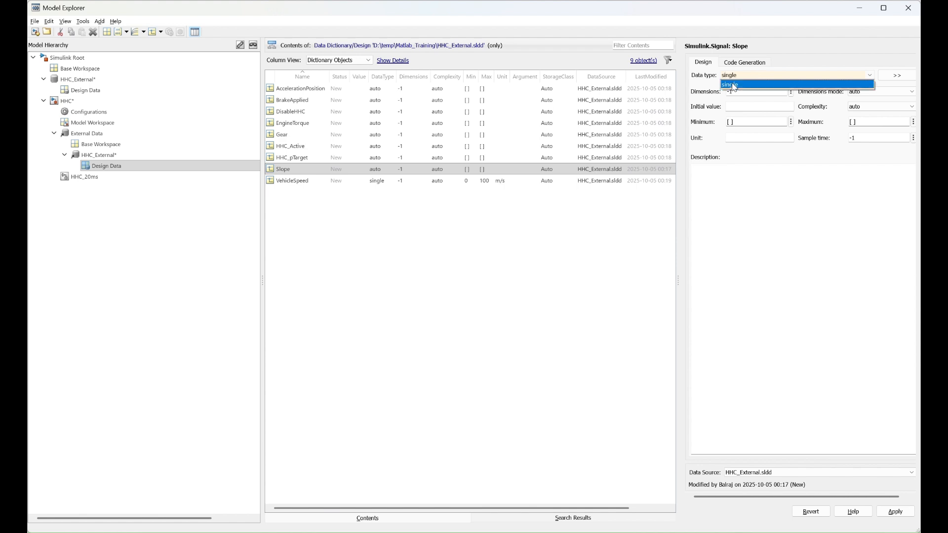
{"action": "left_click", "coordinate": [757, 85]}
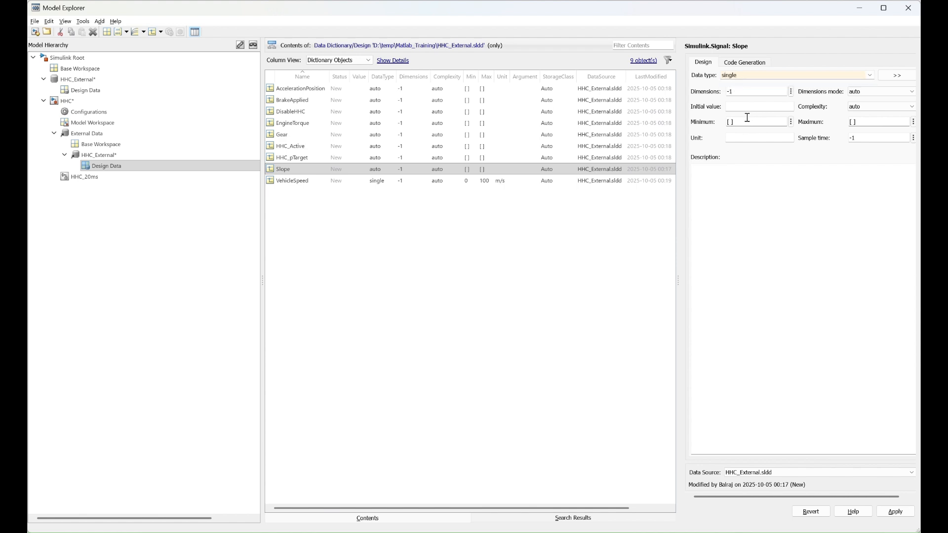
{"action": "double_click", "coordinate": [744, 123]}
{"action": "type", "text": "-50"}
{"action": "double_click", "coordinate": [860, 123]}
{"action": "type", "text": "5"}
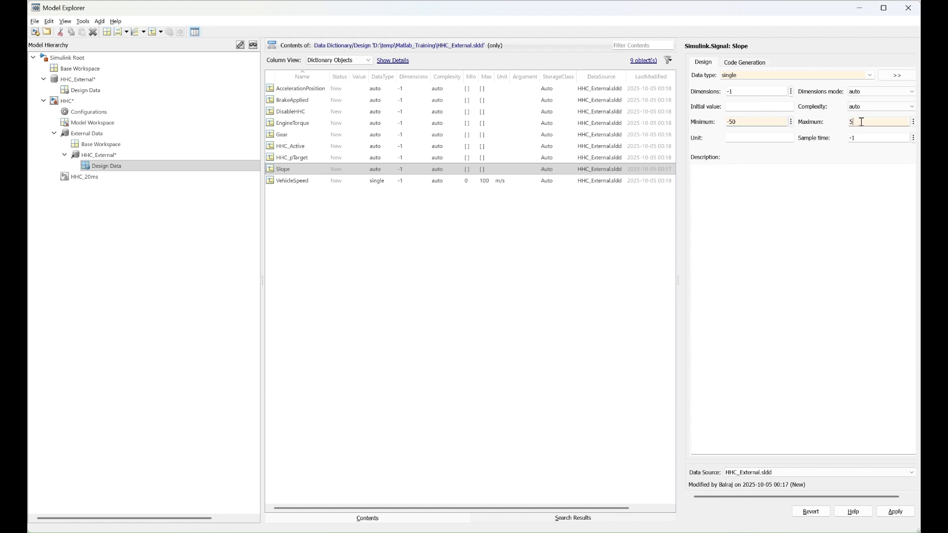
{"action": "type", "text": "0"}
{"action": "left_click", "coordinate": [775, 138]}
{"action": "type", "text": "%"}
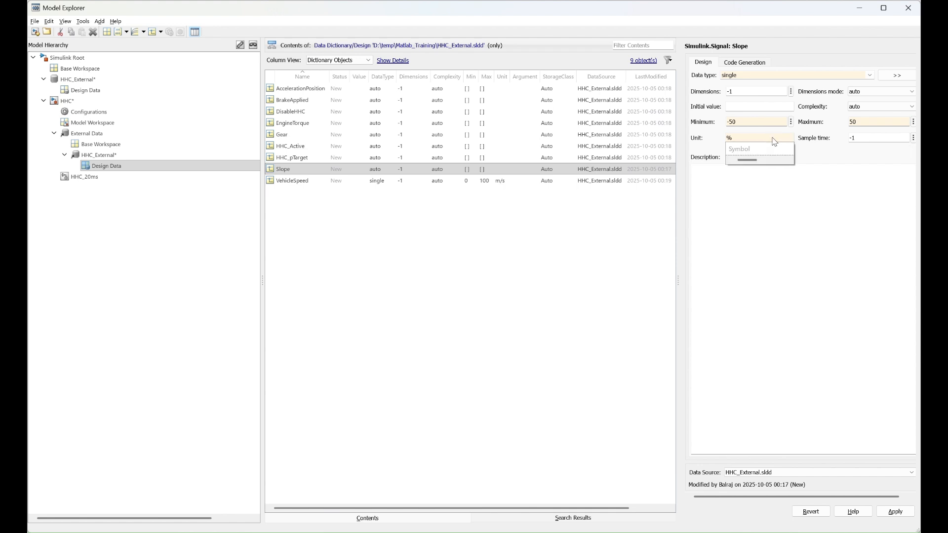
{"action": "left_click", "coordinate": [767, 211]}
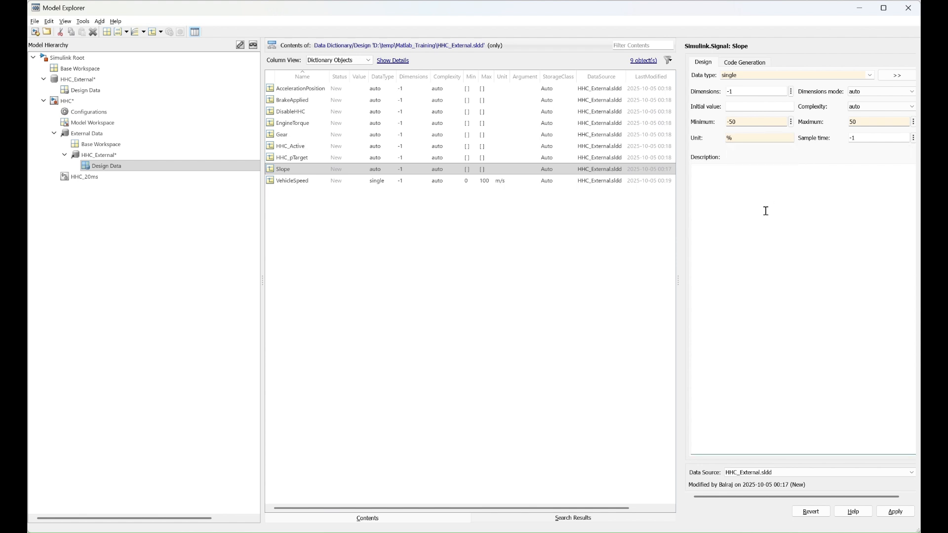
{"action": "left_click", "coordinate": [291, 158]}
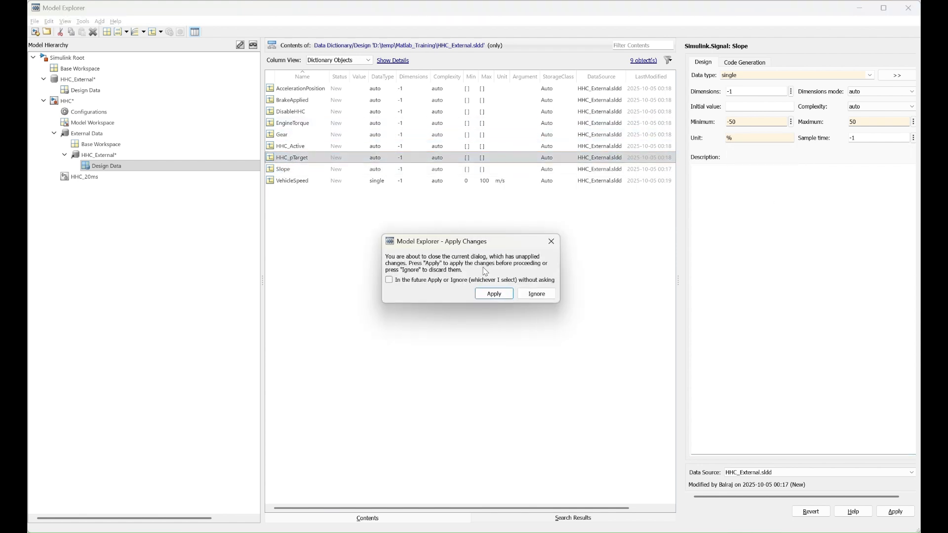
{"action": "left_click", "coordinate": [494, 293]}
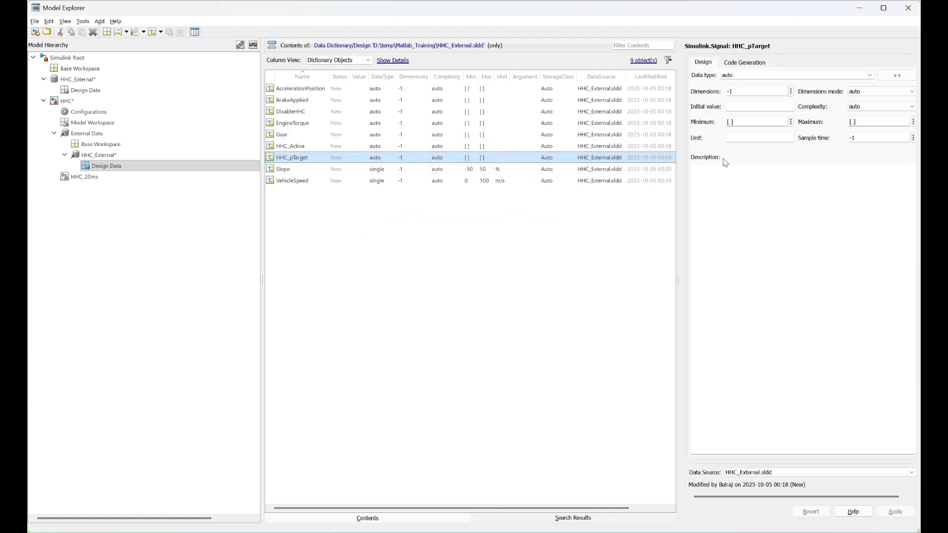
Give the HHC_pTarget signal data type single, minimum 0, maximum 200 and unit bar, and apply the changes.
{"action": "double_click", "coordinate": [745, 74]}
{"action": "type", "text": "single"}
{"action": "left_click", "coordinate": [735, 85]}
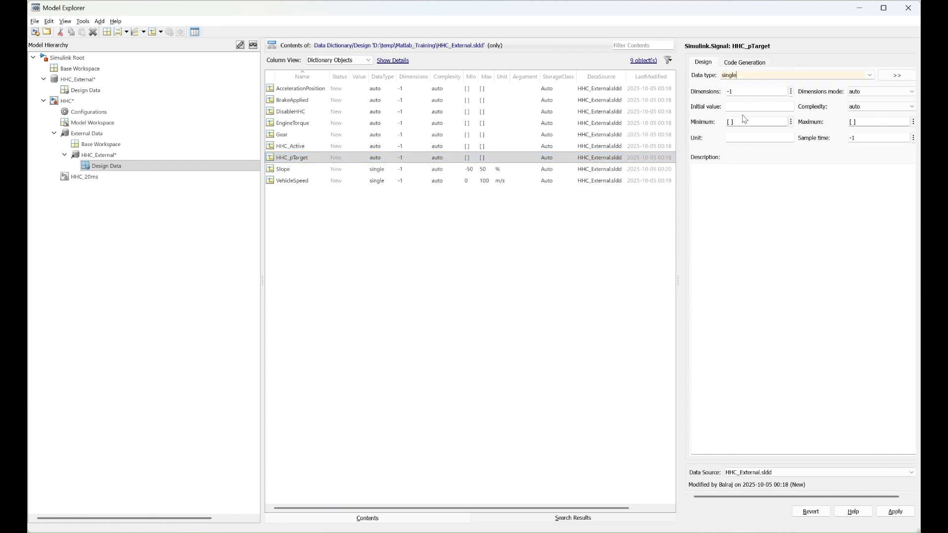
{"action": "double_click", "coordinate": [740, 123]}
{"action": "type", "text": "0"}
{"action": "double_click", "coordinate": [864, 122]}
{"action": "type", "text": "200"}
{"action": "left_click", "coordinate": [756, 139]}
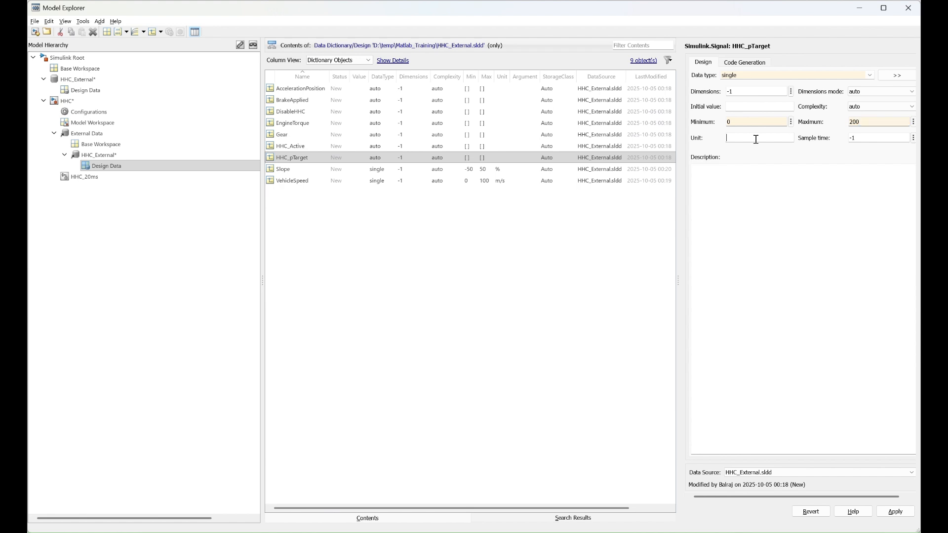
{"action": "type", "text": "bar"}
{"action": "left_click", "coordinate": [297, 150]}
{"action": "left_click", "coordinate": [493, 296]}
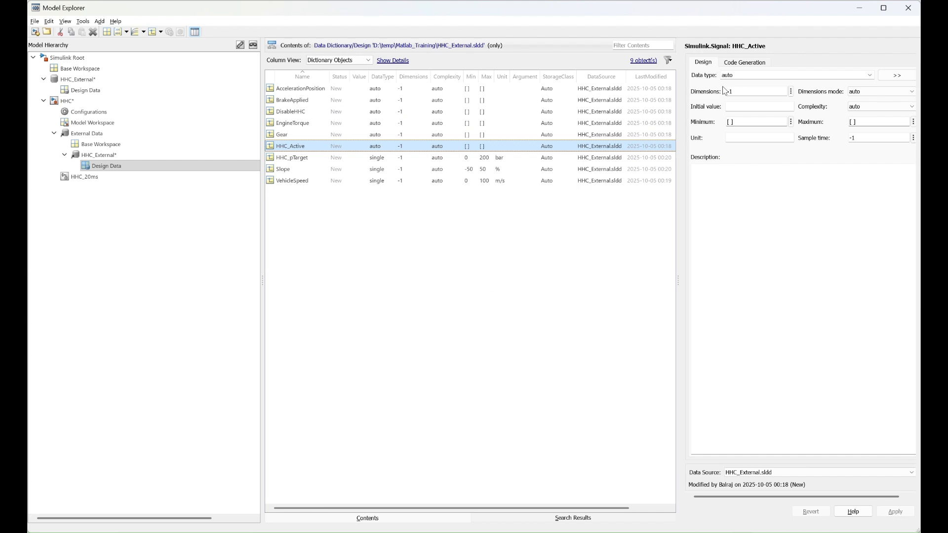
Give the HHC_Active signal data type boolean, minimum 0 and maximum 1, and apply the changes.
{"action": "double_click", "coordinate": [744, 75]}
{"action": "type", "text": "b"}
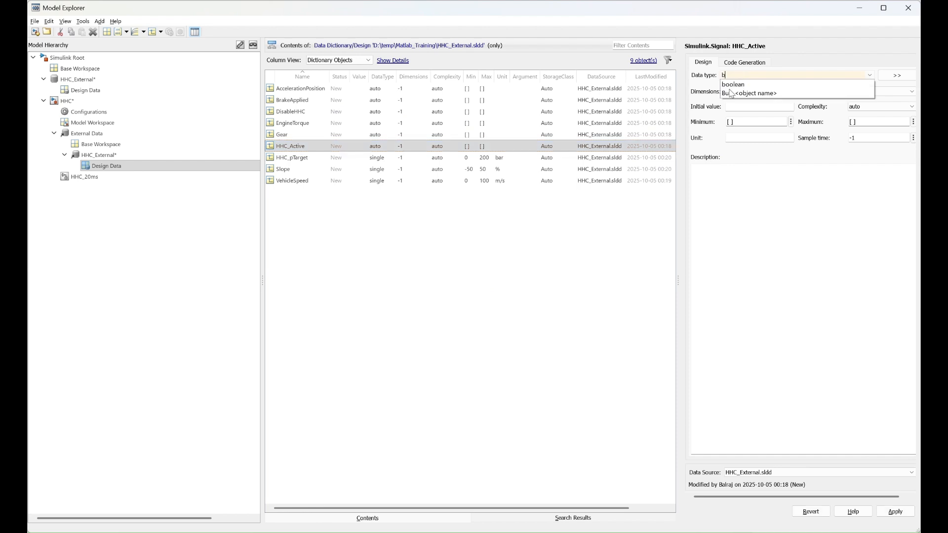
{"action": "left_click", "coordinate": [734, 85]}
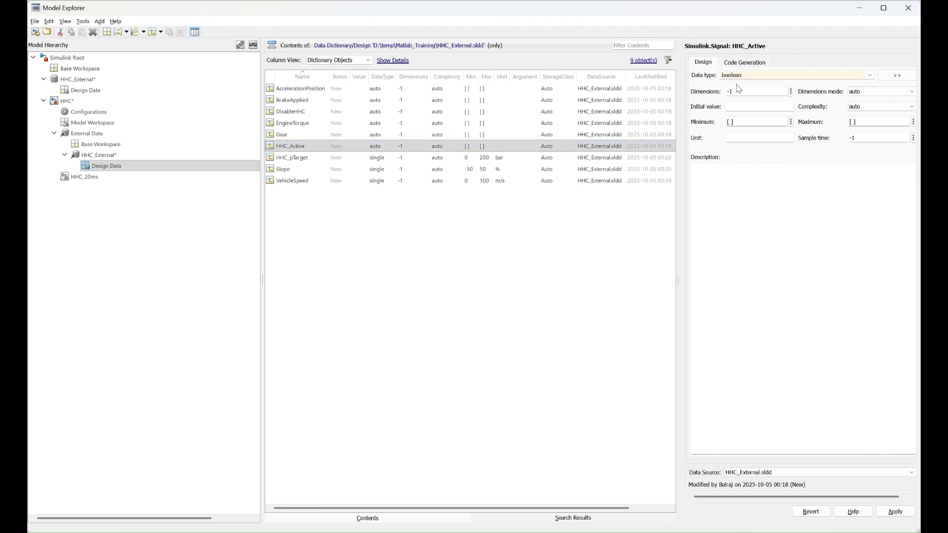
{"action": "double_click", "coordinate": [748, 122]}
{"action": "type", "text": "0"}
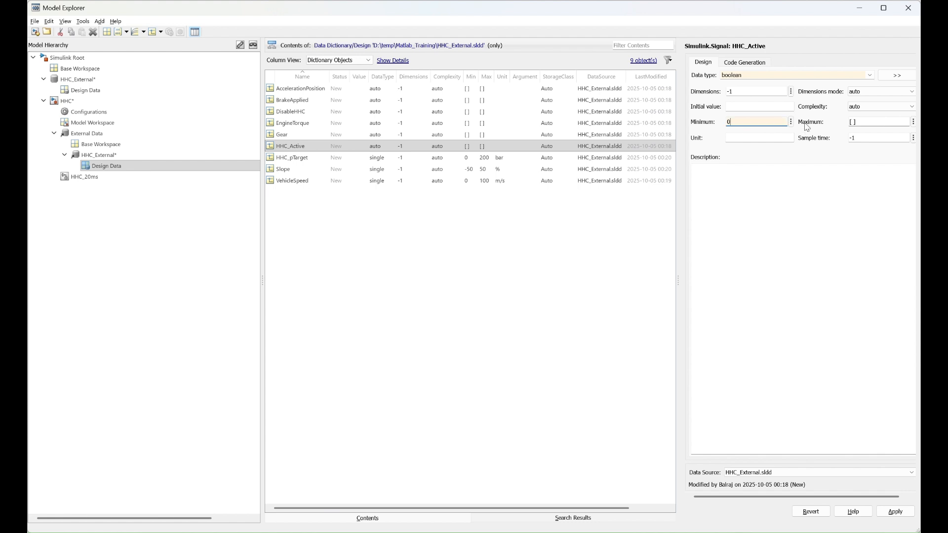
{"action": "double_click", "coordinate": [874, 123]}
{"action": "type", "text": "1"}
{"action": "left_click", "coordinate": [790, 197]}
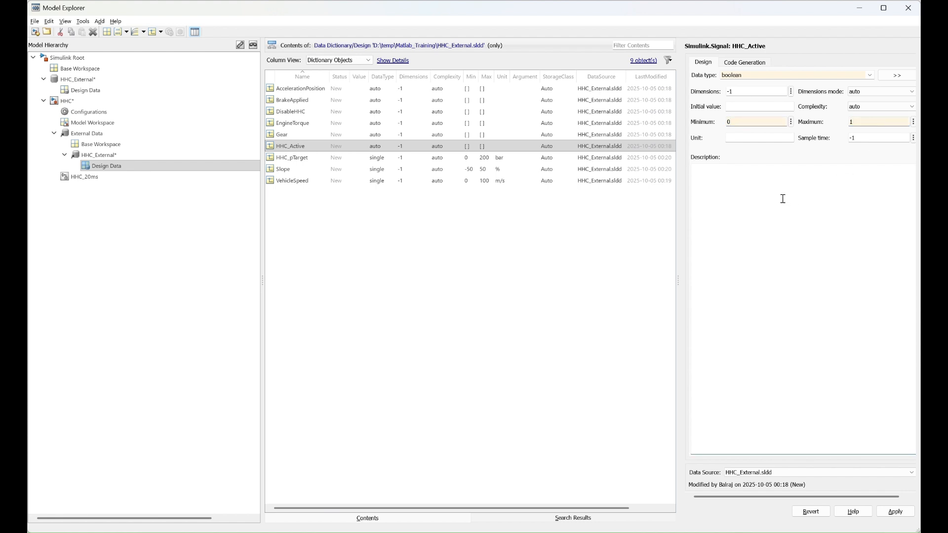
{"action": "left_click", "coordinate": [287, 135]}
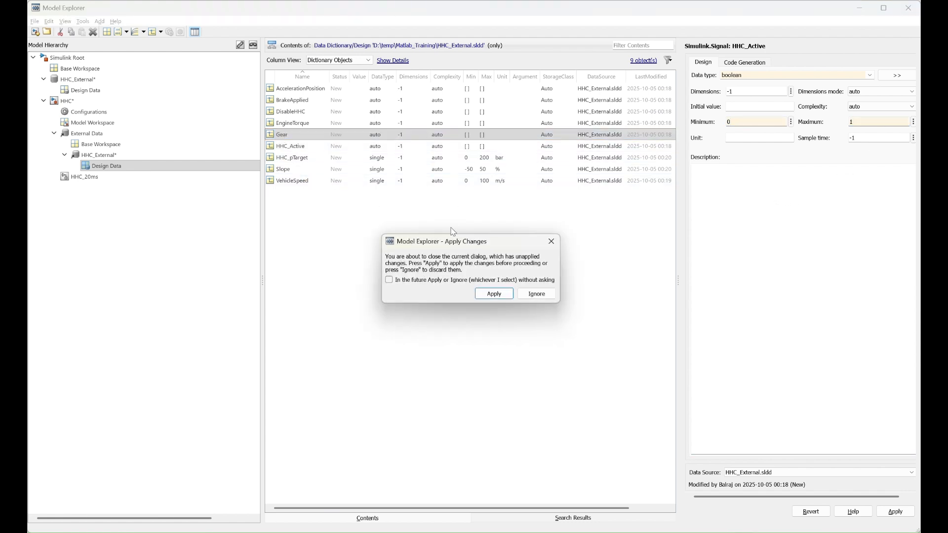
{"action": "left_click", "coordinate": [497, 296]}
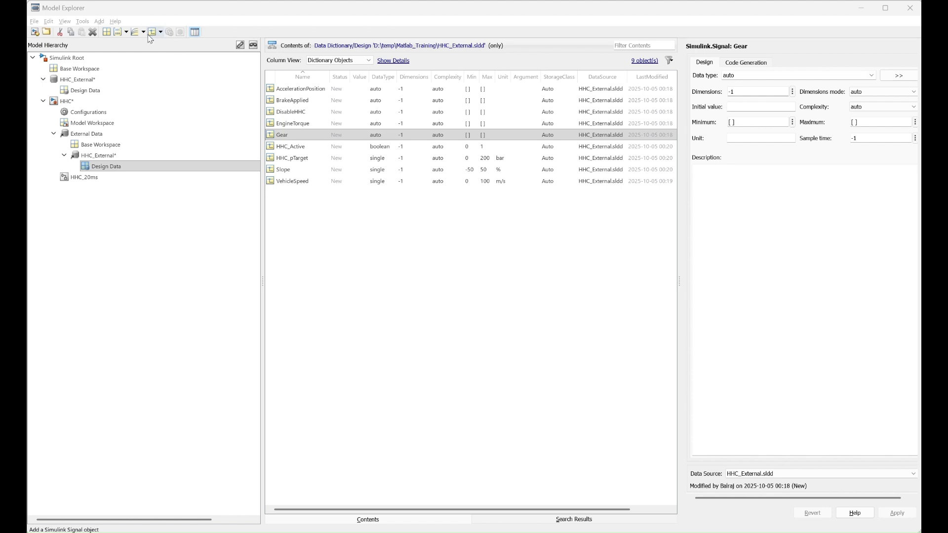
Add a Simulink enumerated type named GearType_EN to the dictionary's Design Data.
{"action": "left_click", "coordinate": [99, 22]}
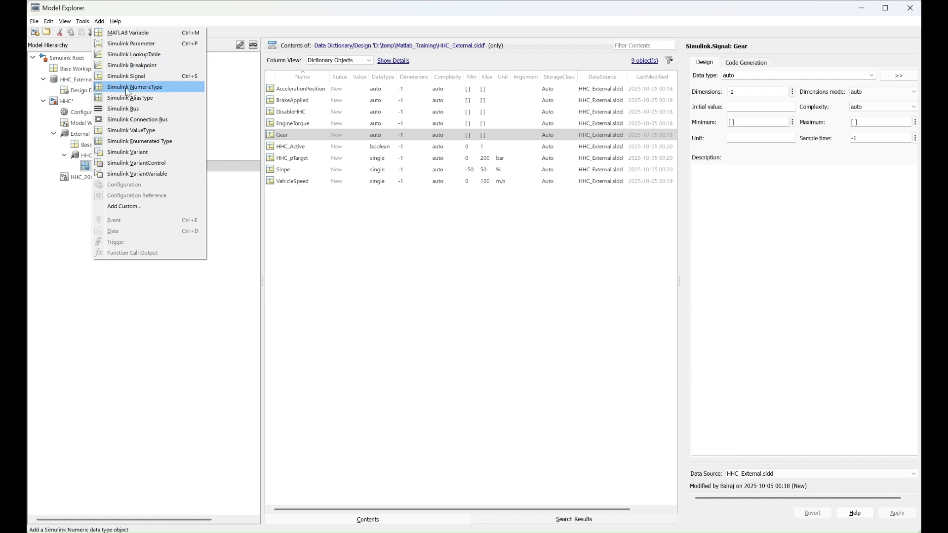
{"action": "left_click", "coordinate": [160, 145]}
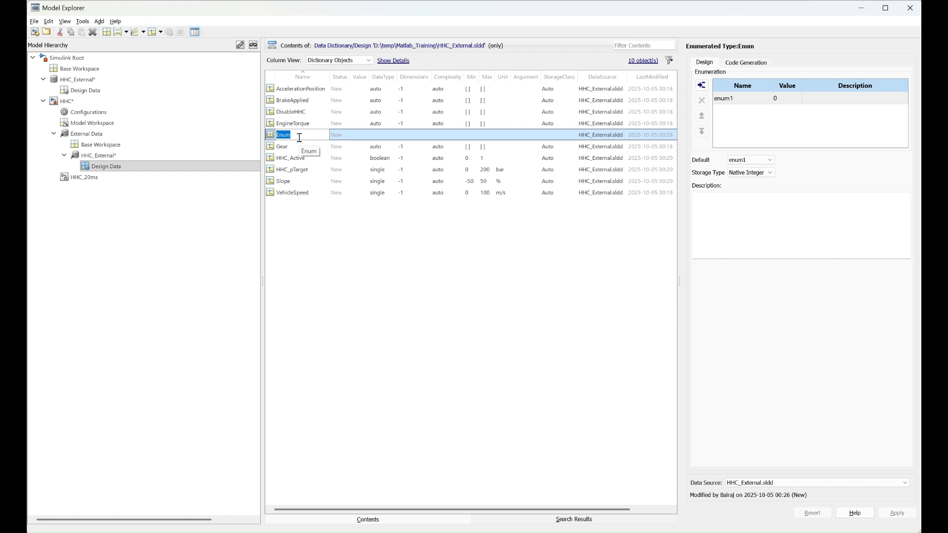
{"action": "type", "text": "GearType_EN"}
{"action": "key", "text": "Return"}
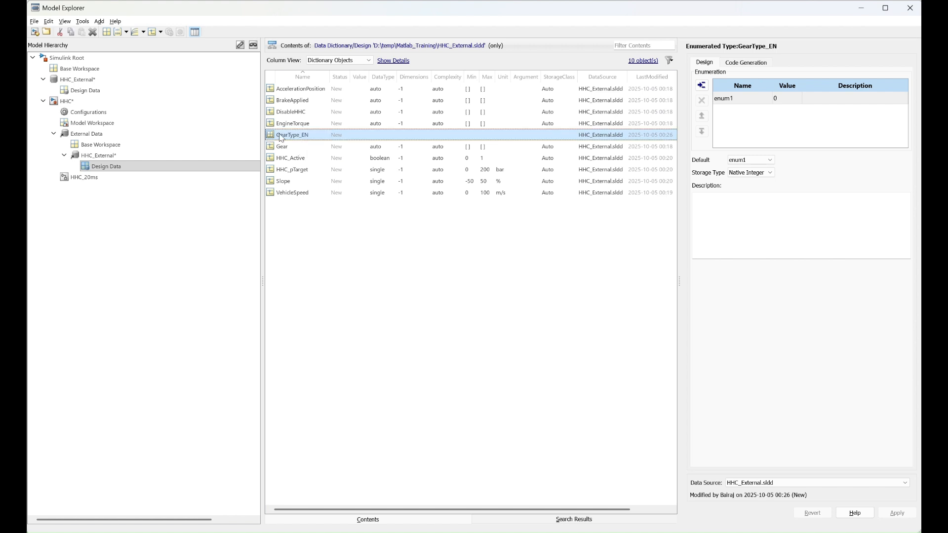
Rename the first GearType_EN enumeration member to P and add a second member R with value 1.
{"action": "double_click", "coordinate": [735, 98]}
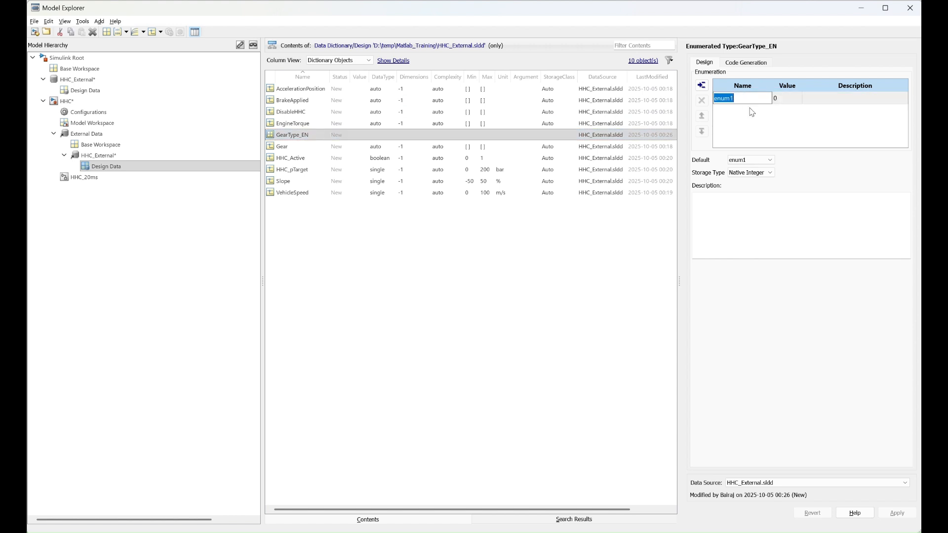
{"action": "type", "text": "P"}
{"action": "key", "text": "Return"}
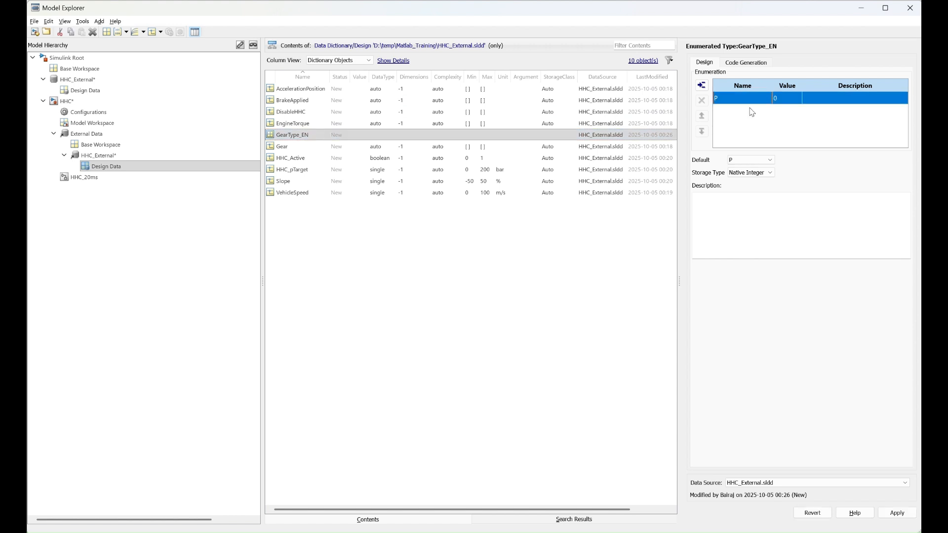
{"action": "left_click", "coordinate": [701, 85]}
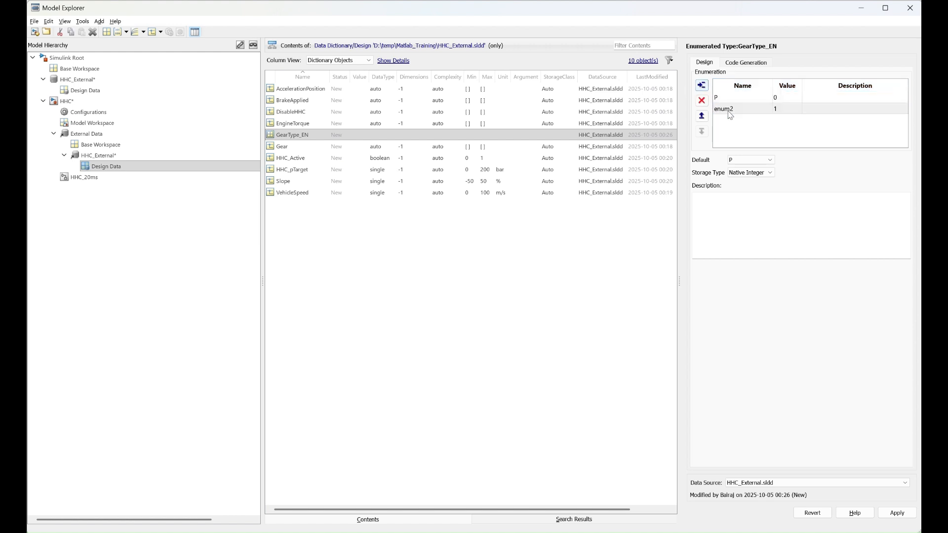
{"action": "double_click", "coordinate": [736, 109]}
{"action": "type", "text": "R"}
{"action": "key", "text": "Return"}
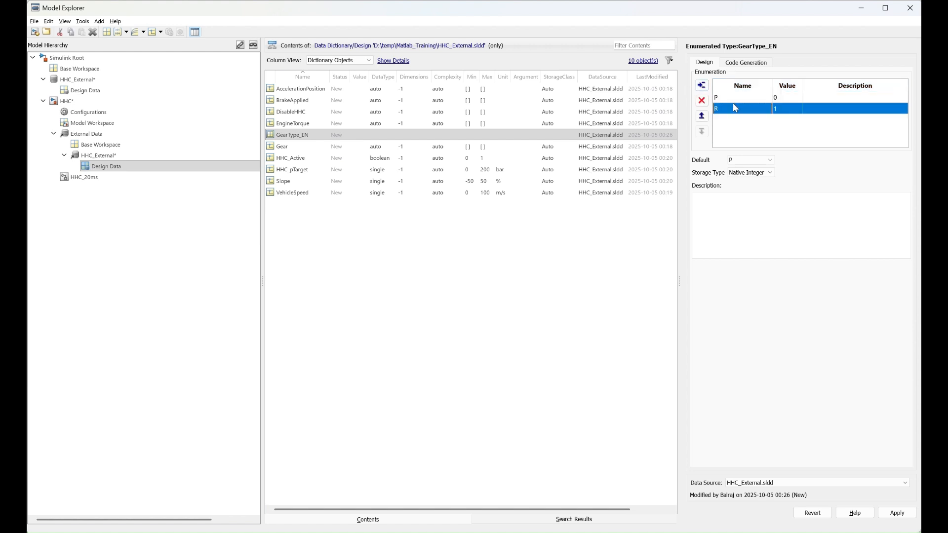
Add the members N with value 2 and D with value 3 to GearType_EN and apply the changes.
{"action": "left_click", "coordinate": [701, 84]}
{"action": "double_click", "coordinate": [732, 120]}
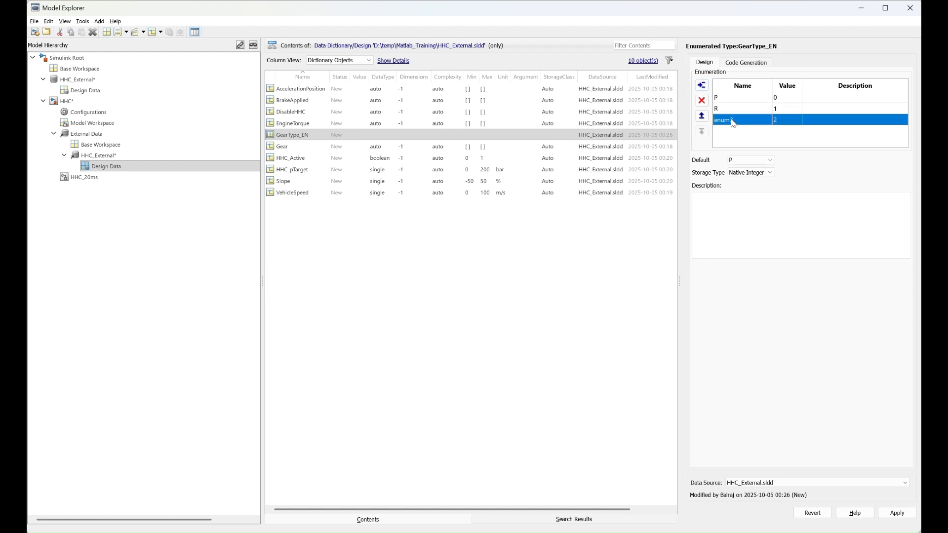
{"action": "type", "text": "N"}
{"action": "key", "text": "Return"}
{"action": "left_click", "coordinate": [701, 85]}
{"action": "double_click", "coordinate": [735, 130]}
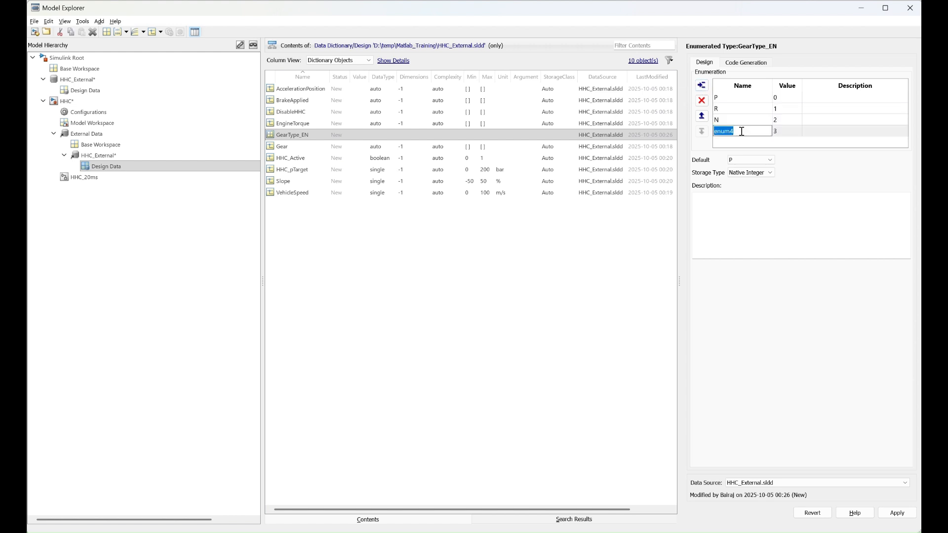
{"action": "type", "text": "D"}
{"action": "key", "text": "Return"}
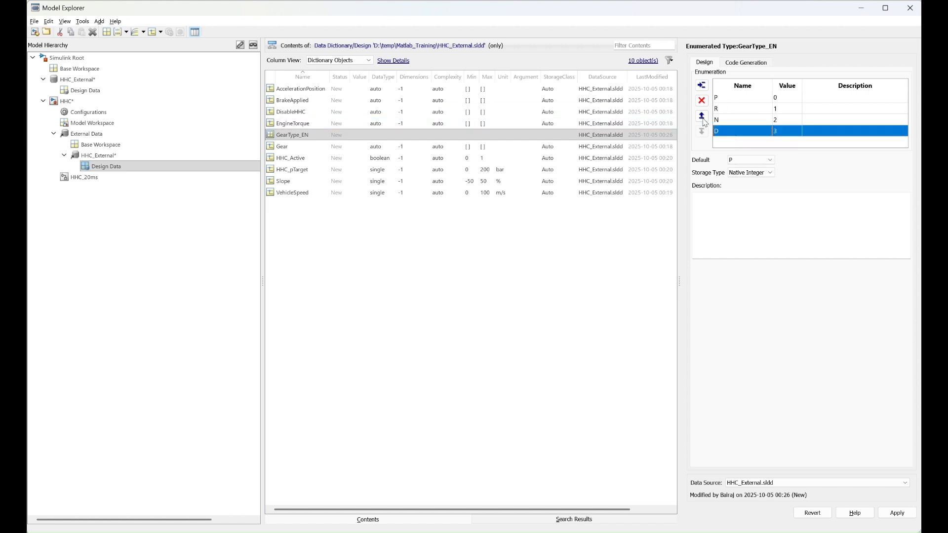
{"action": "left_click", "coordinate": [291, 137]}
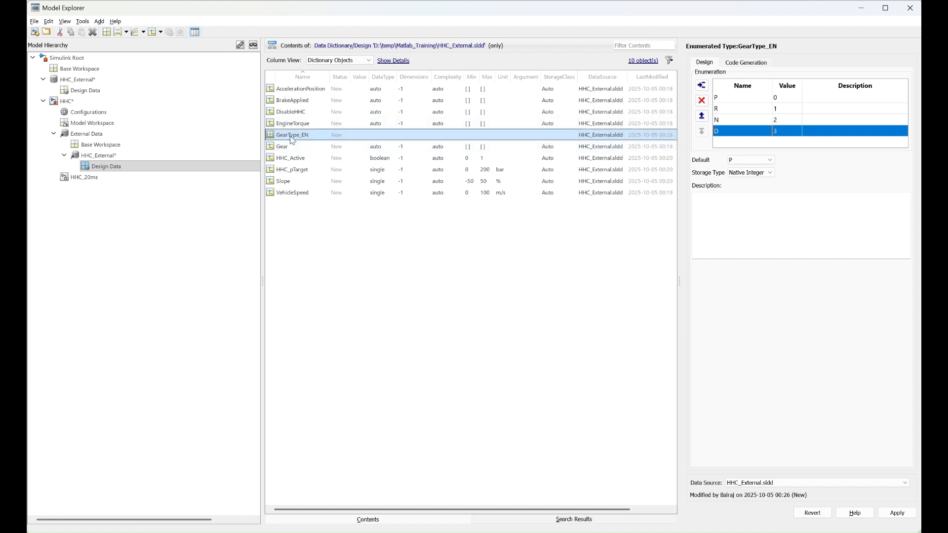
{"action": "left_click", "coordinate": [288, 147]}
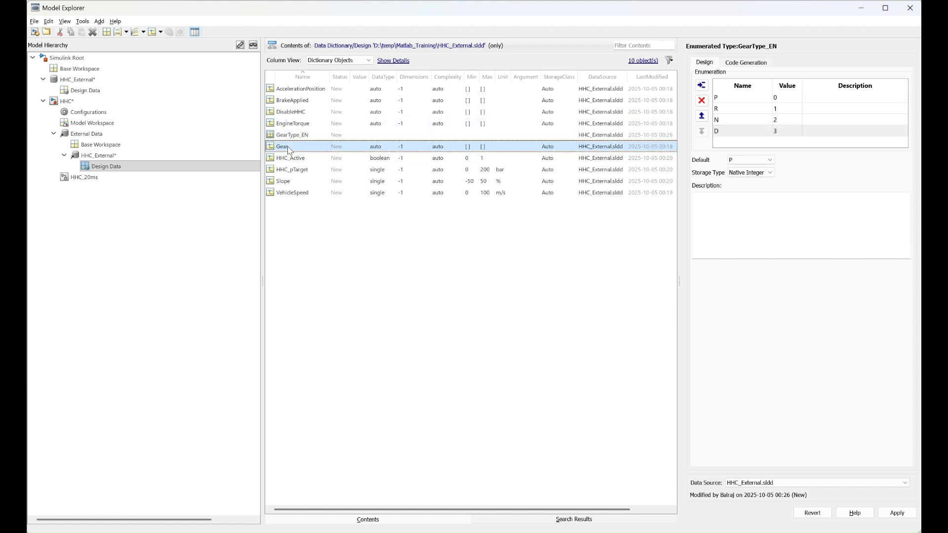
{"action": "left_click", "coordinate": [494, 295]}
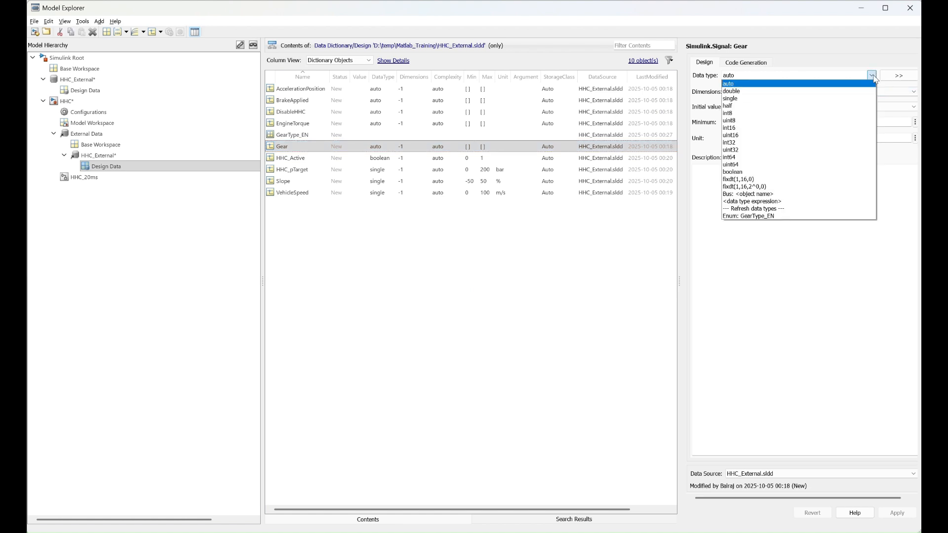
Set the Gear signal's data type to Enum: GearType_EN and apply it, choosing to apply future changes without asking.
{"action": "left_click", "coordinate": [792, 217]}
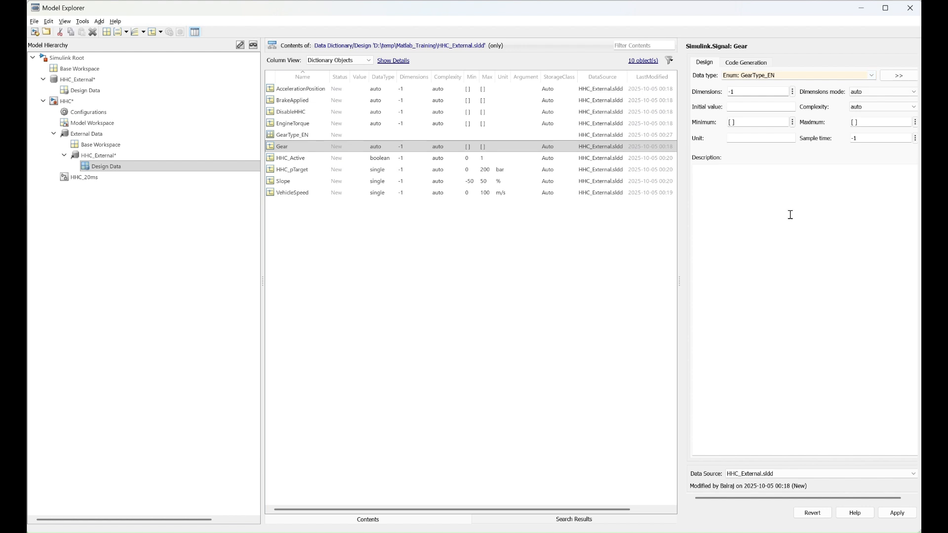
{"action": "left_click", "coordinate": [789, 216]}
{"action": "left_click", "coordinate": [287, 151]}
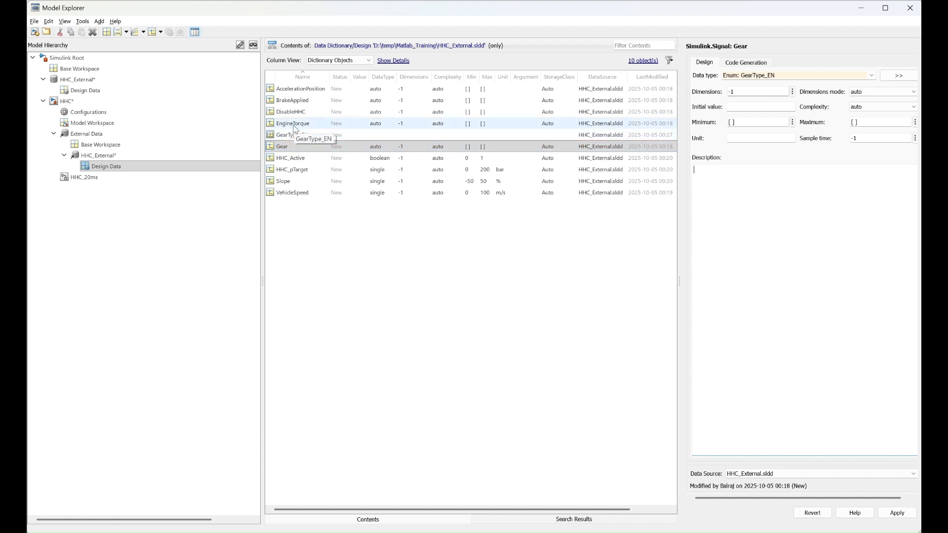
{"action": "left_click", "coordinate": [294, 124]}
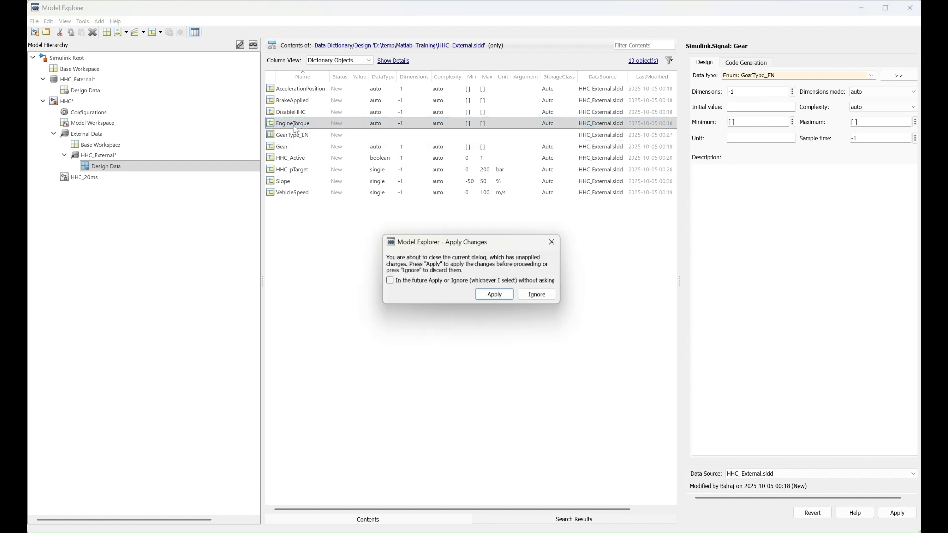
{"action": "left_click", "coordinate": [492, 282]}
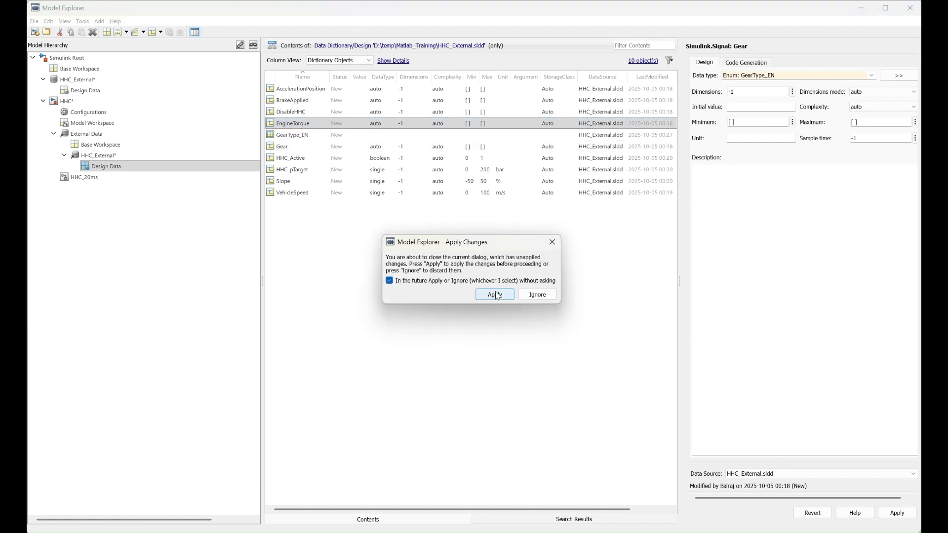
{"action": "left_click", "coordinate": [494, 294]}
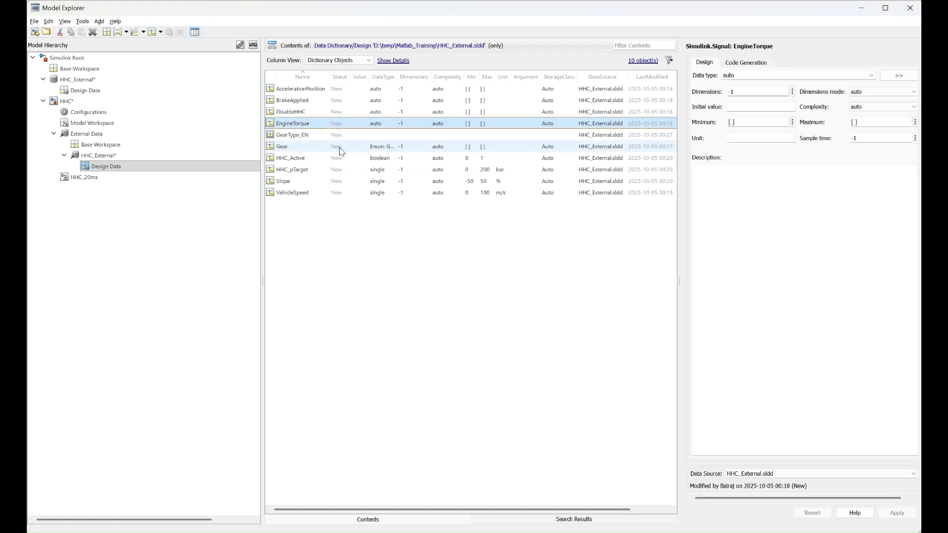
Give the EngineTorque signal data type single, minimum -3000, maximum 3000 and unit Nm.
{"action": "left_click", "coordinate": [740, 75]}
{"action": "type", "text": "single"}
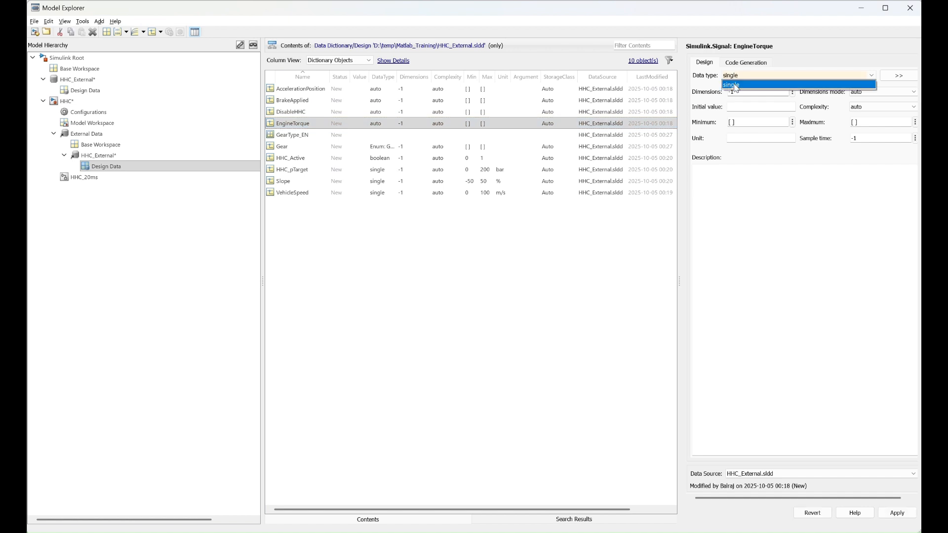
{"action": "left_click", "coordinate": [735, 85]}
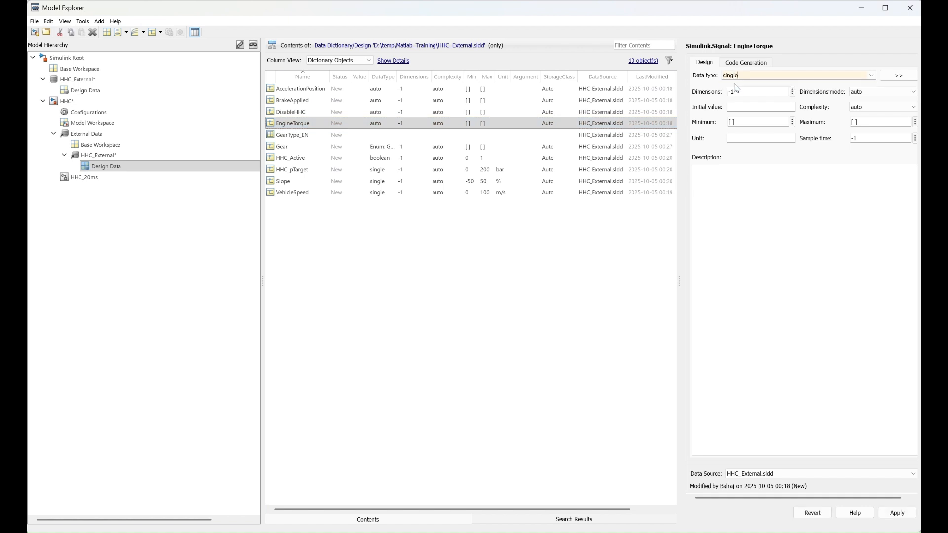
{"action": "double_click", "coordinate": [749, 122]}
{"action": "type", "text": "-3000"}
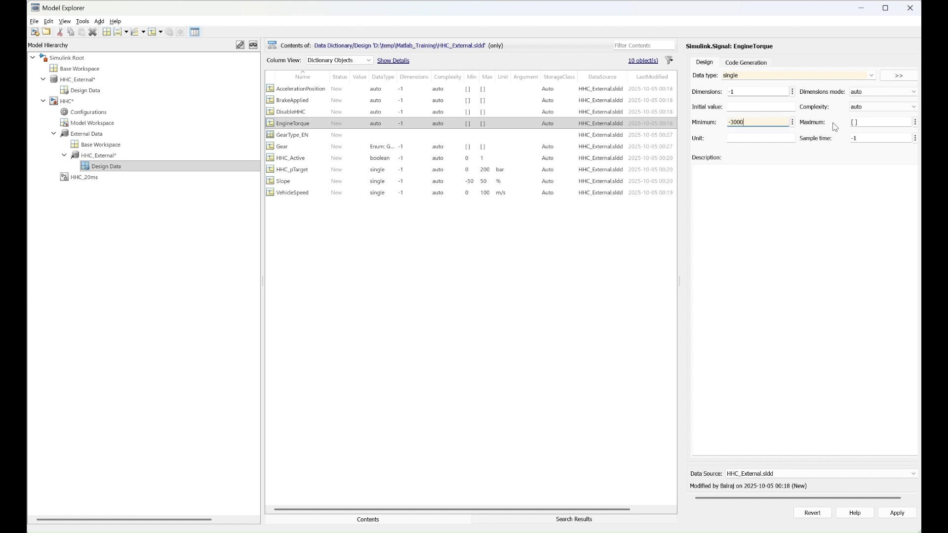
{"action": "double_click", "coordinate": [865, 121]}
{"action": "type", "text": "3000"}
{"action": "left_click", "coordinate": [766, 138]}
{"action": "type", "text": "Nm"}
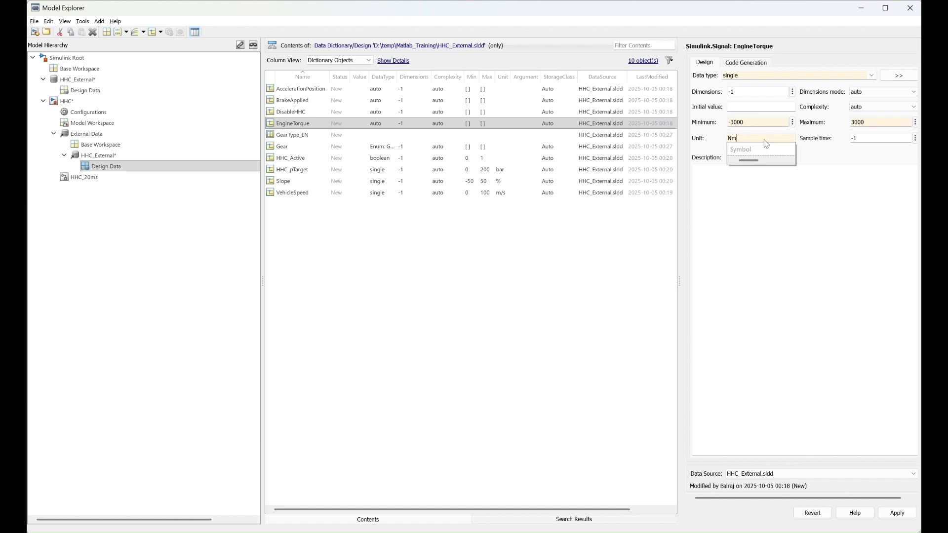
Give the DisableHHC signal data type boolean, minimum 0 and maximum 1.
{"action": "left_click", "coordinate": [295, 117]}
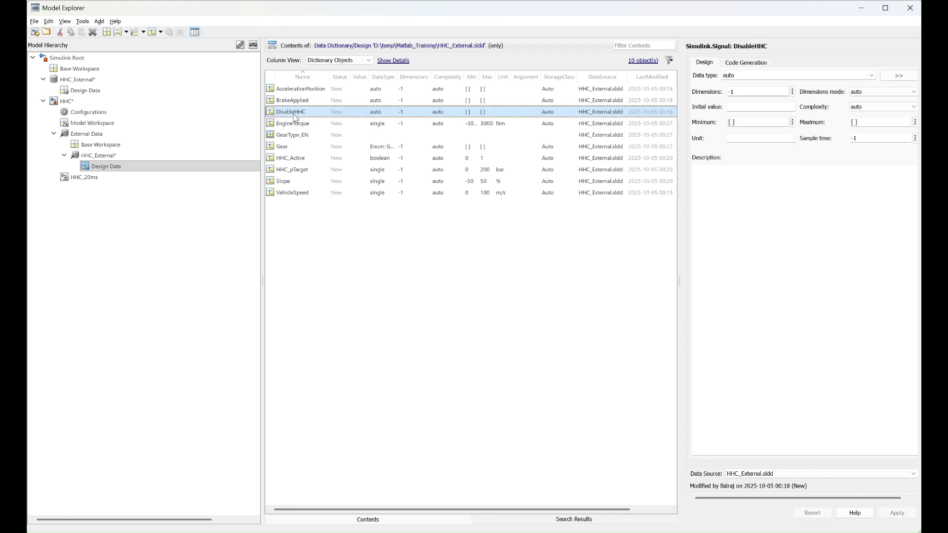
{"action": "left_click", "coordinate": [766, 75]}
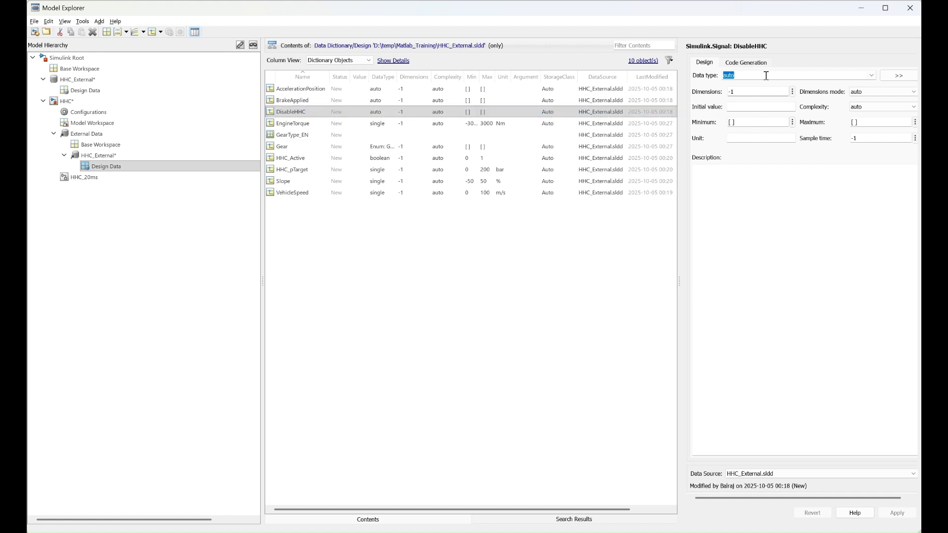
{"action": "type", "text": "bb"}
{"action": "key", "text": "BackSpace"}
{"action": "type", "text": "oolean"}
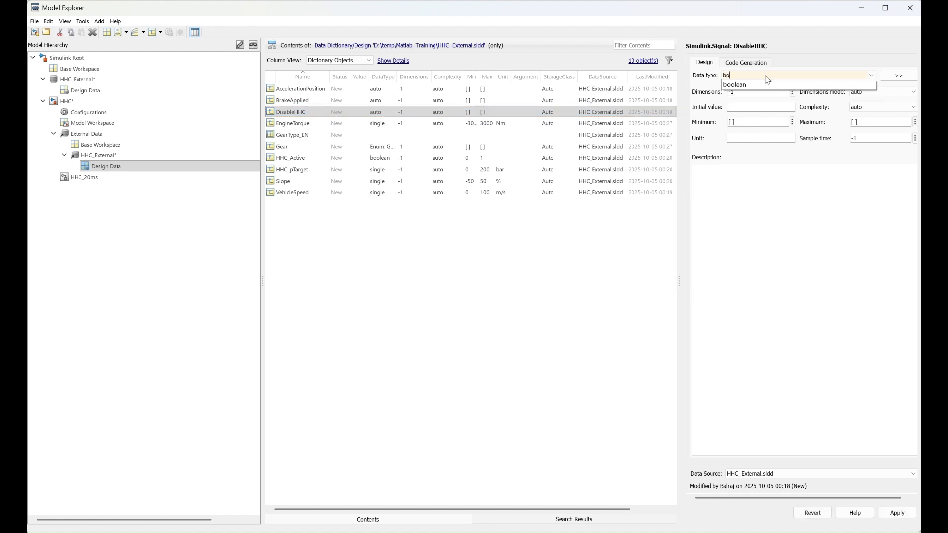
{"action": "left_click", "coordinate": [734, 85]}
{"action": "left_click", "coordinate": [287, 116]}
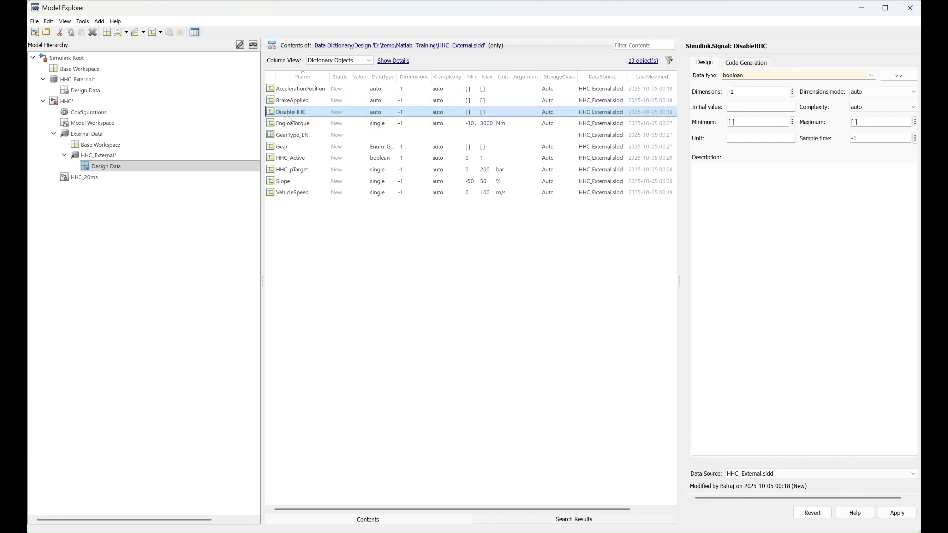
{"action": "left_click", "coordinate": [755, 76]}
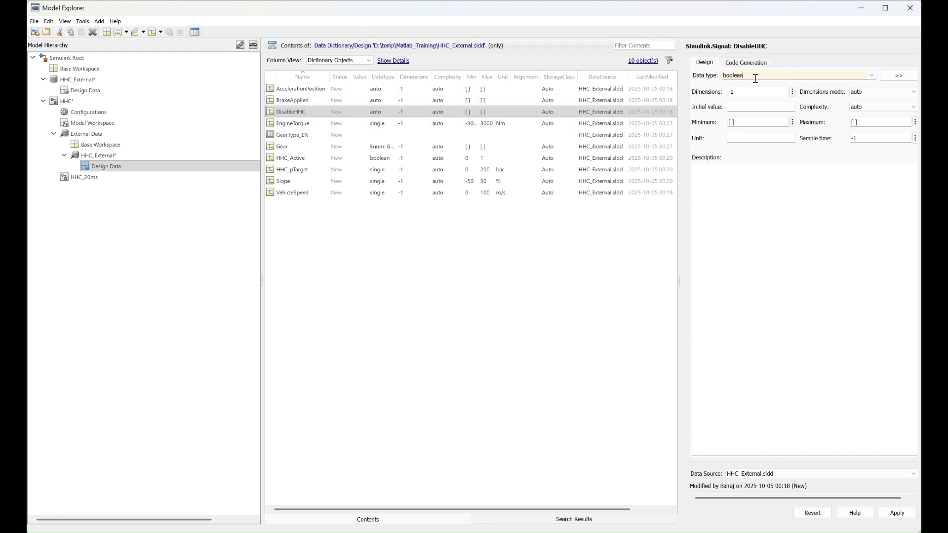
{"action": "left_click", "coordinate": [748, 122]}
{"action": "type", "text": "0"}
{"action": "left_click", "coordinate": [877, 123]}
{"action": "type", "text": "1"}
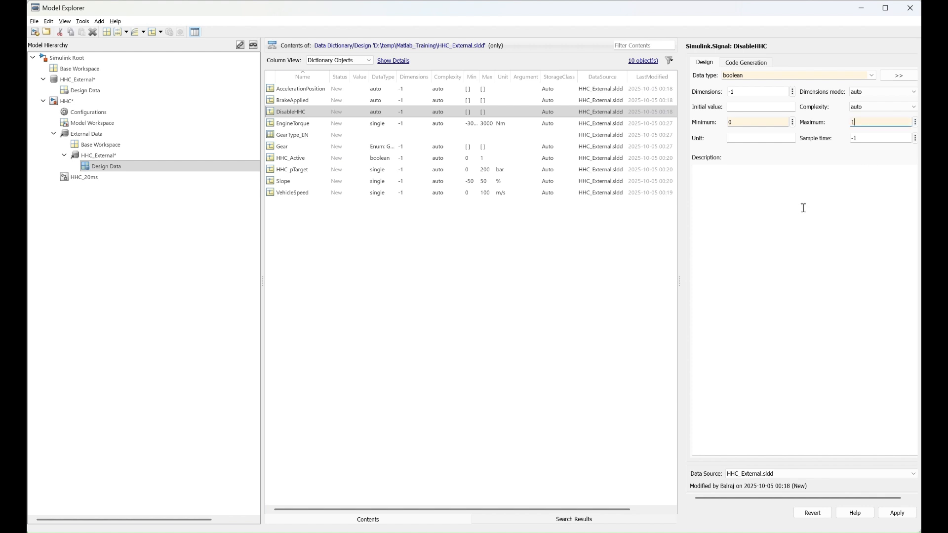
{"action": "left_click", "coordinate": [802, 208]}
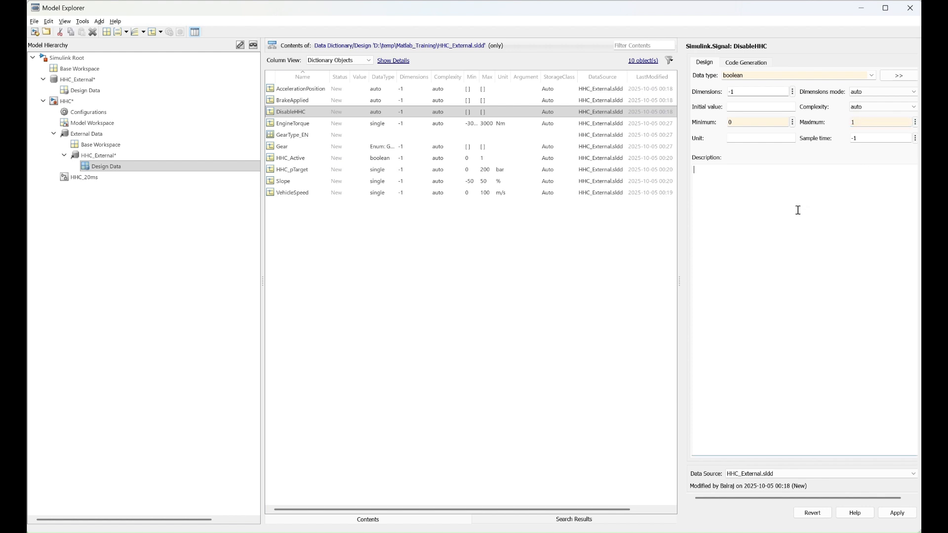
Give the BrakeApplied signal data type boolean, minimum 0 and maximum 1.
{"action": "left_click", "coordinate": [291, 101]}
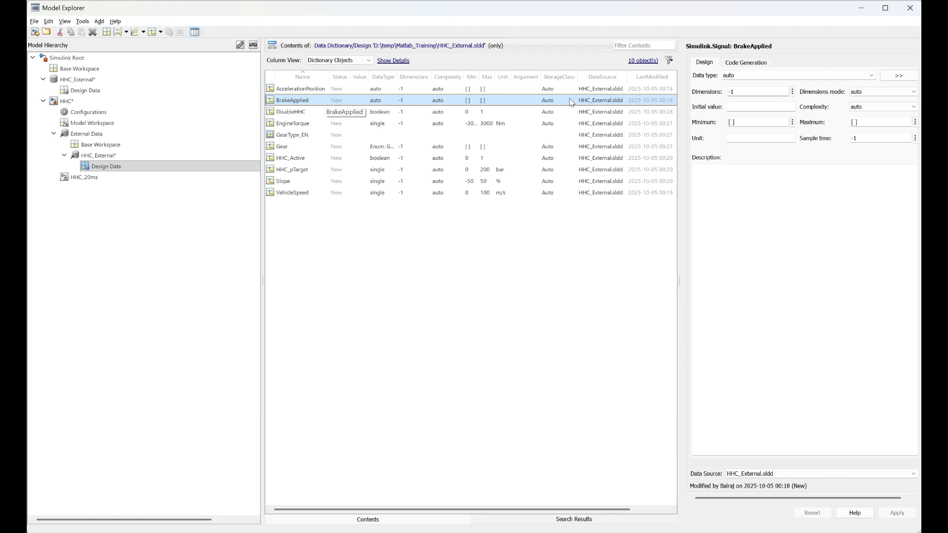
{"action": "double_click", "coordinate": [741, 74]}
{"action": "type", "text": "b"}
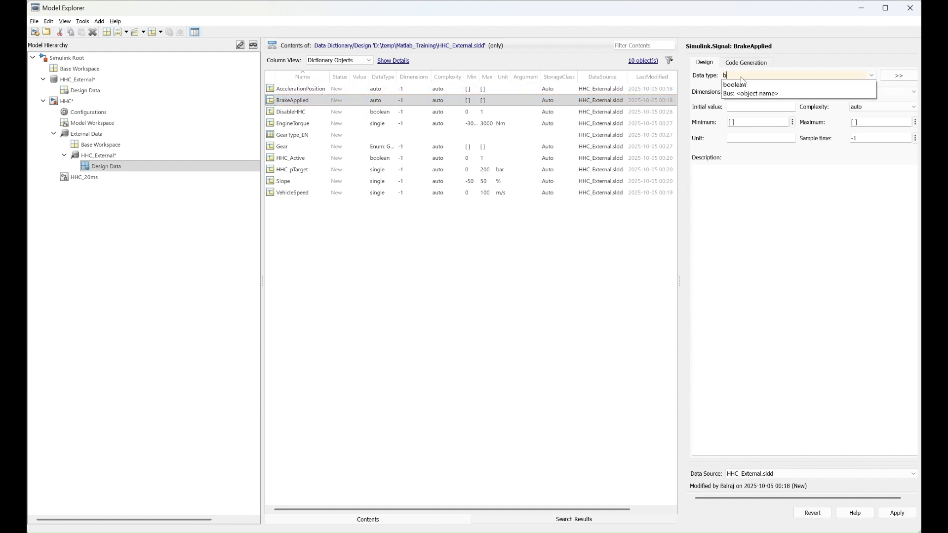
{"action": "left_click", "coordinate": [737, 85]}
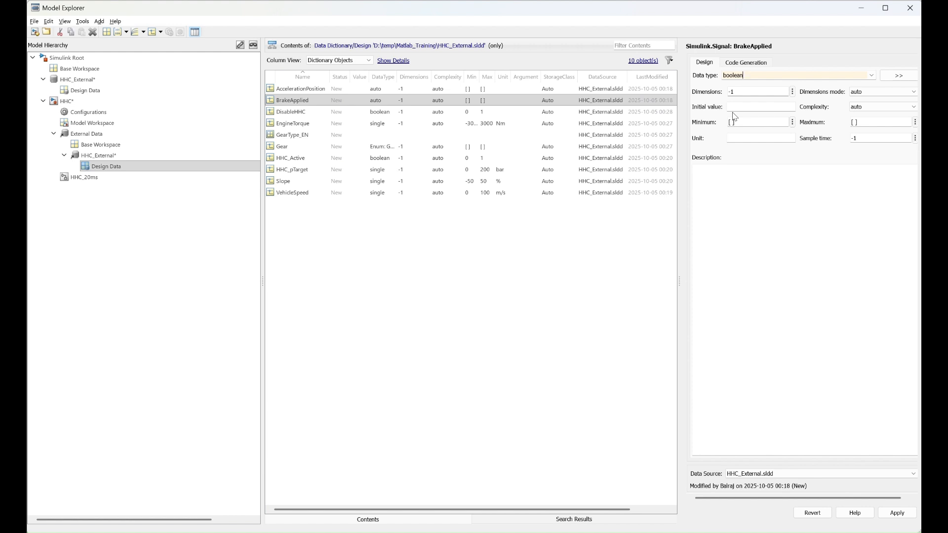
{"action": "double_click", "coordinate": [742, 120]}
{"action": "type", "text": "0"}
{"action": "double_click", "coordinate": [869, 122]}
{"action": "type", "text": "1"}
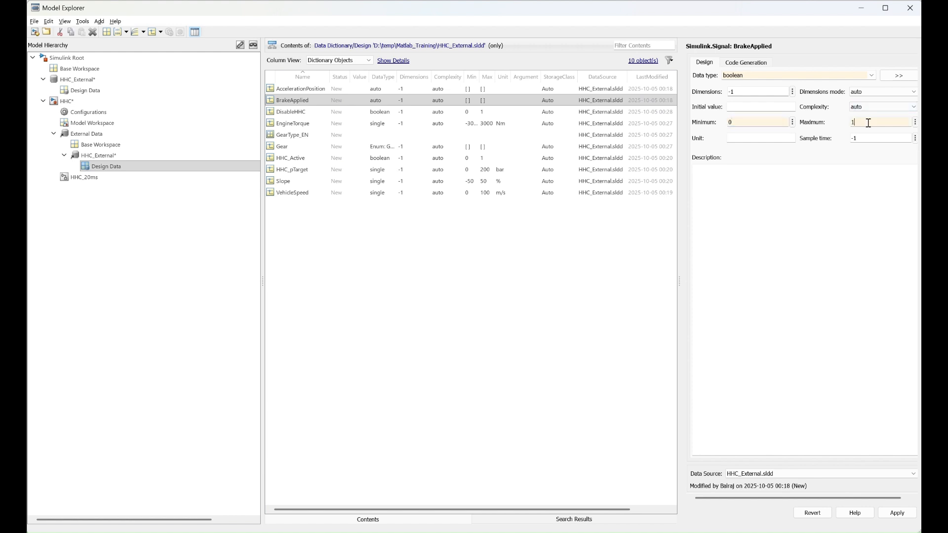
{"action": "left_click", "coordinate": [770, 206]}
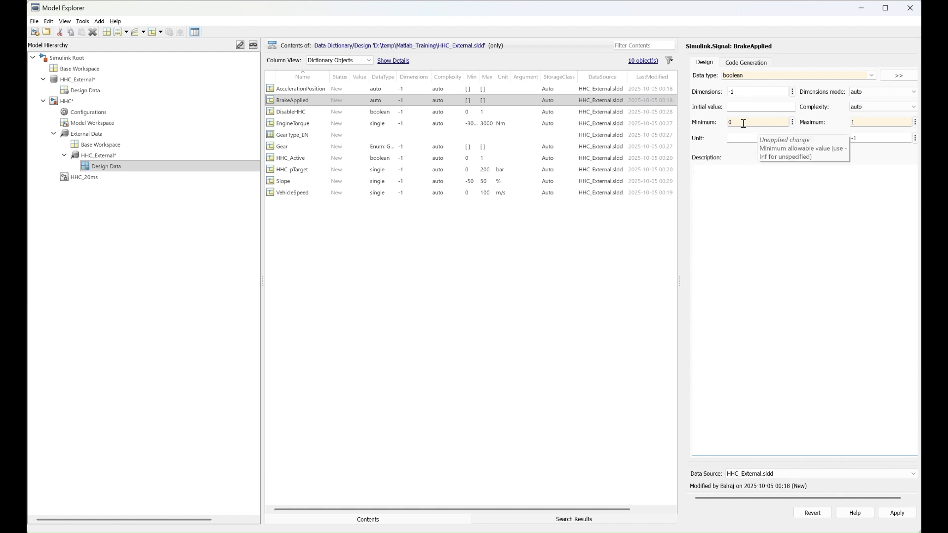
Give the AccelerationPosition signal data type single, minimum 0, maximum 100 and unit %.
{"action": "left_click", "coordinate": [316, 90]}
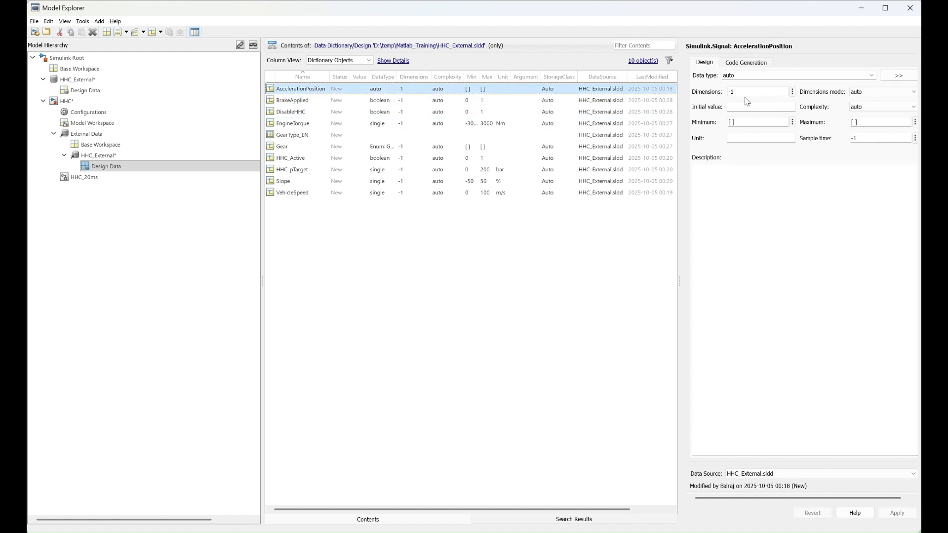
{"action": "left_click", "coordinate": [740, 76]}
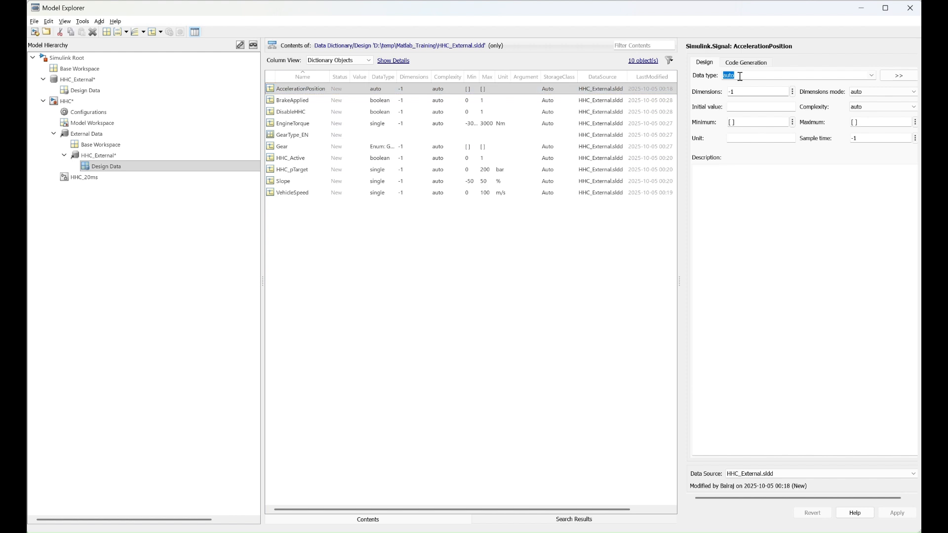
{"action": "type", "text": "single"}
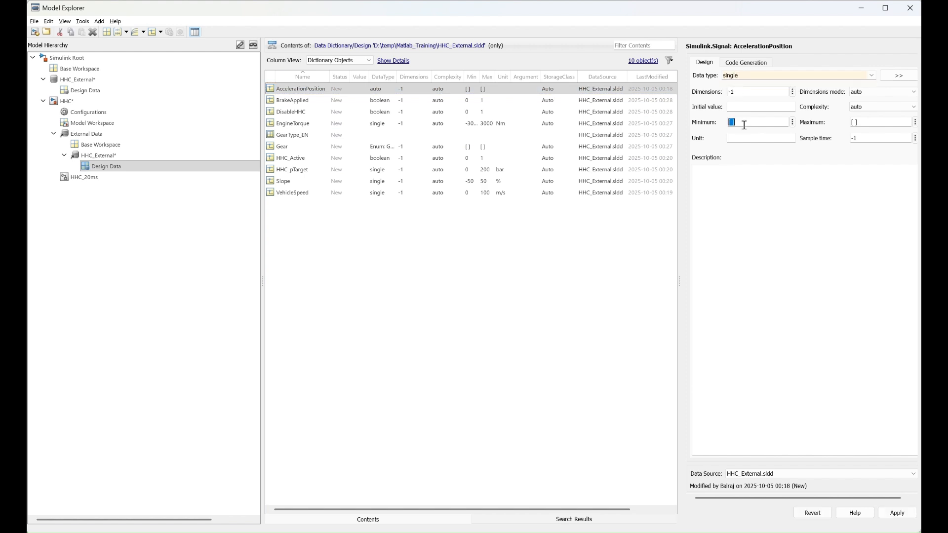
{"action": "type", "text": "0"}
{"action": "left_click", "coordinate": [871, 123]}
{"action": "type", "text": "100"}
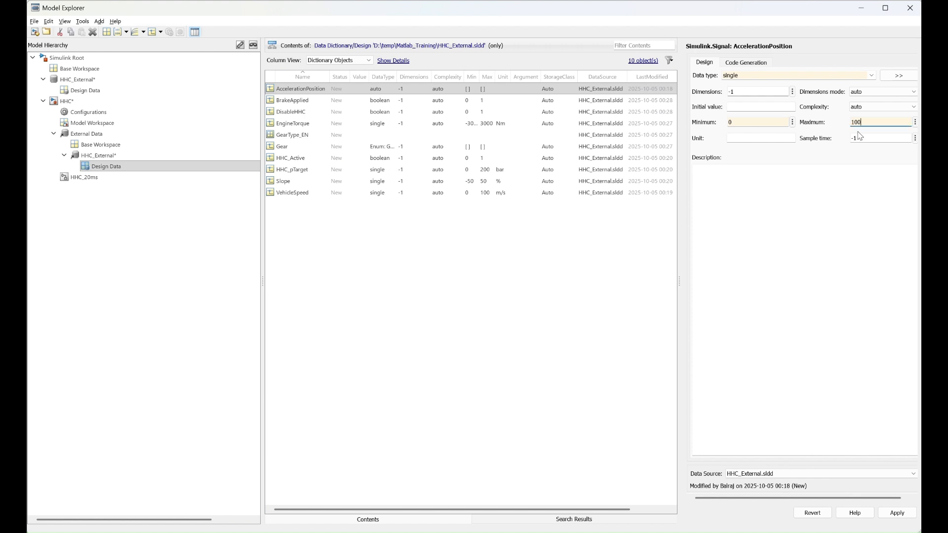
{"action": "left_click", "coordinate": [749, 139]}
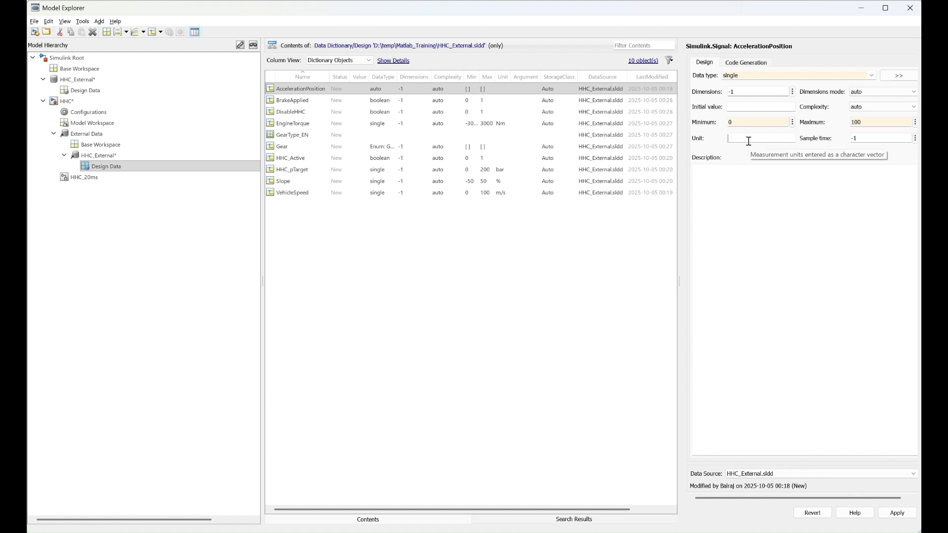
{"action": "type", "text": "%"}
{"action": "left_click", "coordinate": [736, 204]}
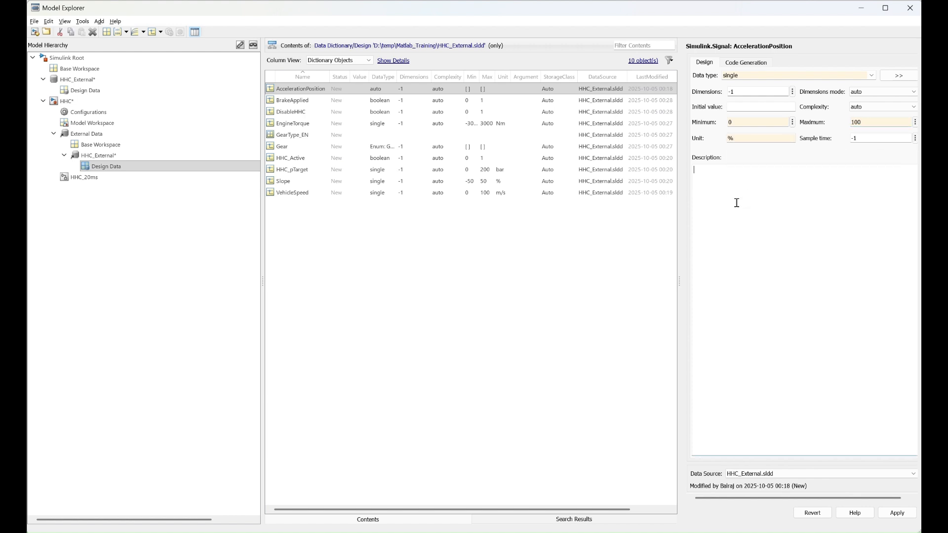
{"action": "left_click", "coordinate": [377, 266]}
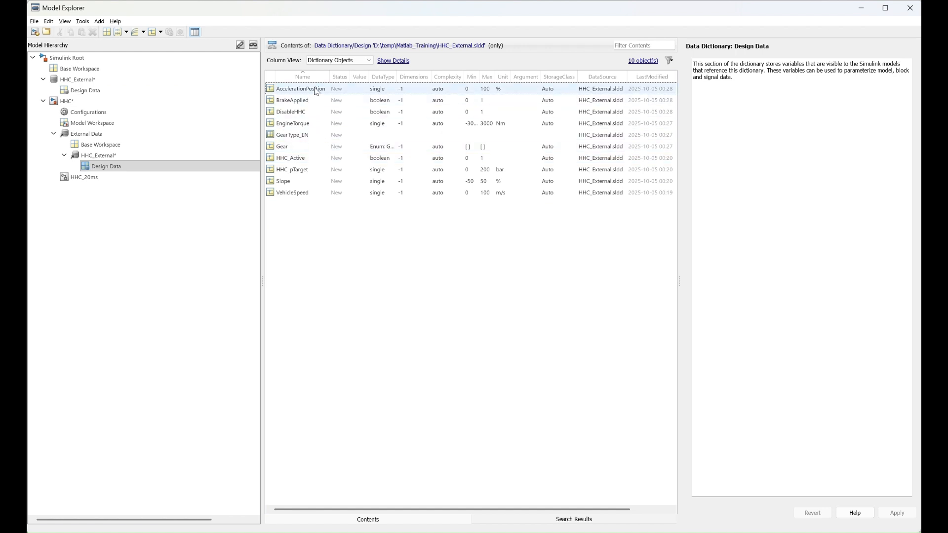
Switch to the HHC model in Simulink and show its Model Data Editor, enlarged to list all inports and outports.
{"action": "left_click", "coordinate": [862, 9]}
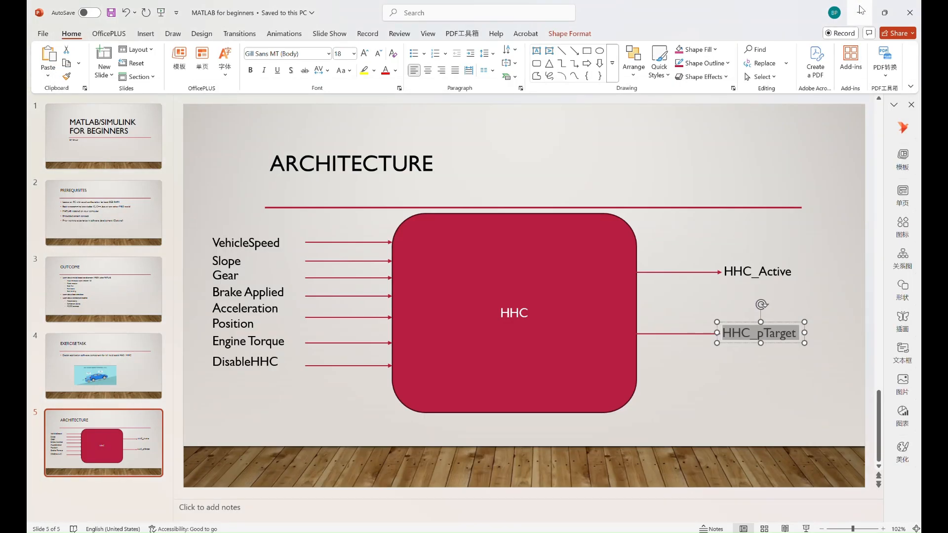
{"action": "left_click", "coordinate": [860, 13]}
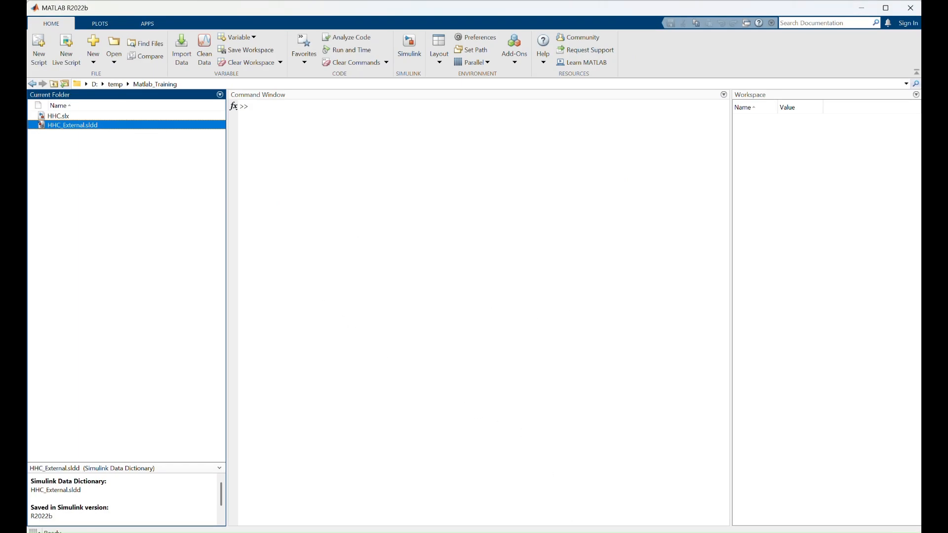
{"action": "mouse_move", "coordinate": [567, 530]}
{"action": "left_click", "coordinate": [569, 496]}
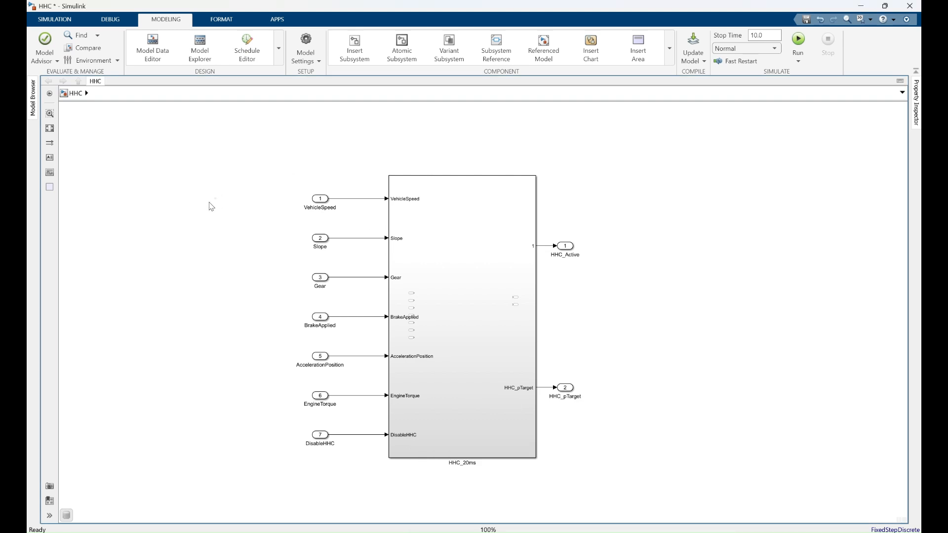
{"action": "left_click", "coordinate": [156, 52]}
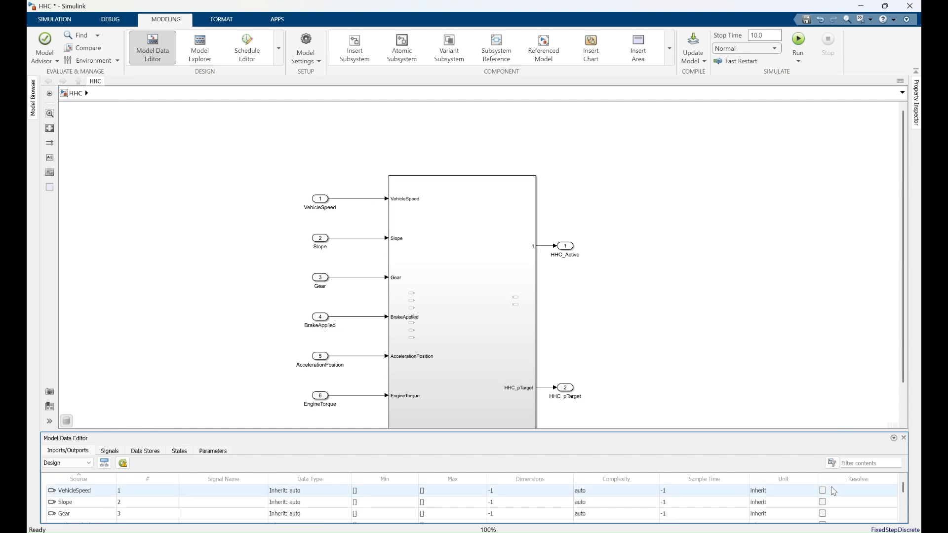
{"action": "left_click_drag", "start_coordinate": [790, 433], "coordinate": [771, 323]}
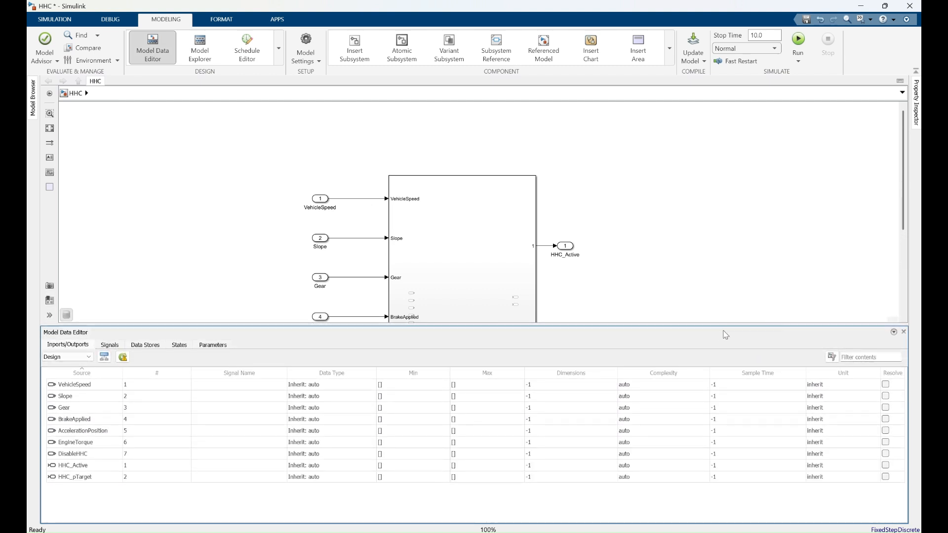
Turn on Resolve for all seven inports and both outports of HHC, and close the Model Data Editor.
{"action": "left_click", "coordinate": [889, 388]}
{"action": "left_click", "coordinate": [886, 396]}
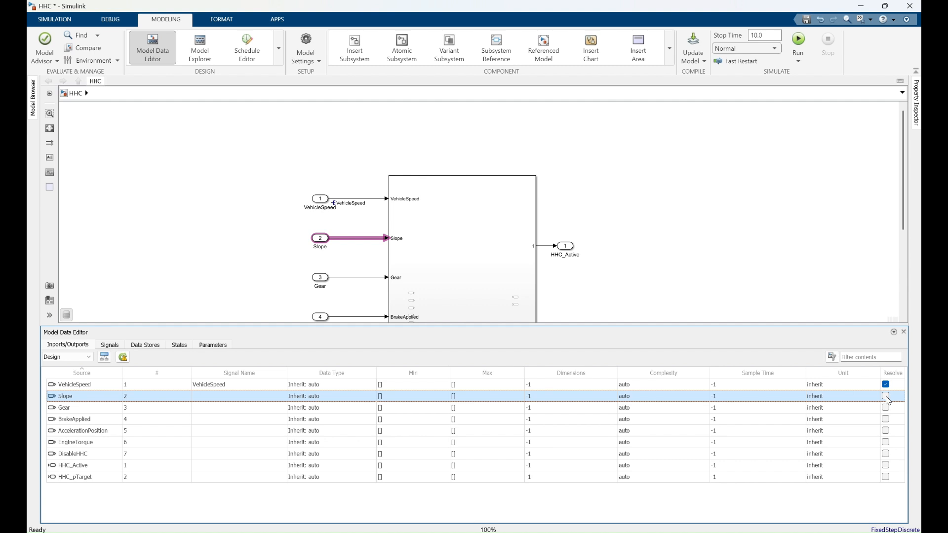
{"action": "left_click", "coordinate": [886, 407]}
{"action": "left_click", "coordinate": [885, 419]}
{"action": "left_click", "coordinate": [885, 430]}
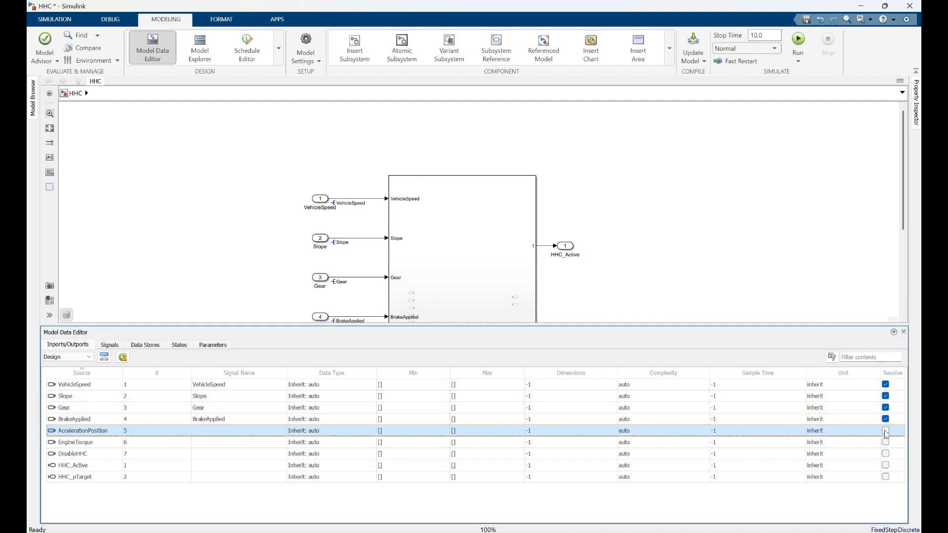
{"action": "left_click", "coordinate": [886, 441]}
{"action": "left_click", "coordinate": [885, 453]}
{"action": "left_click", "coordinate": [886, 465]}
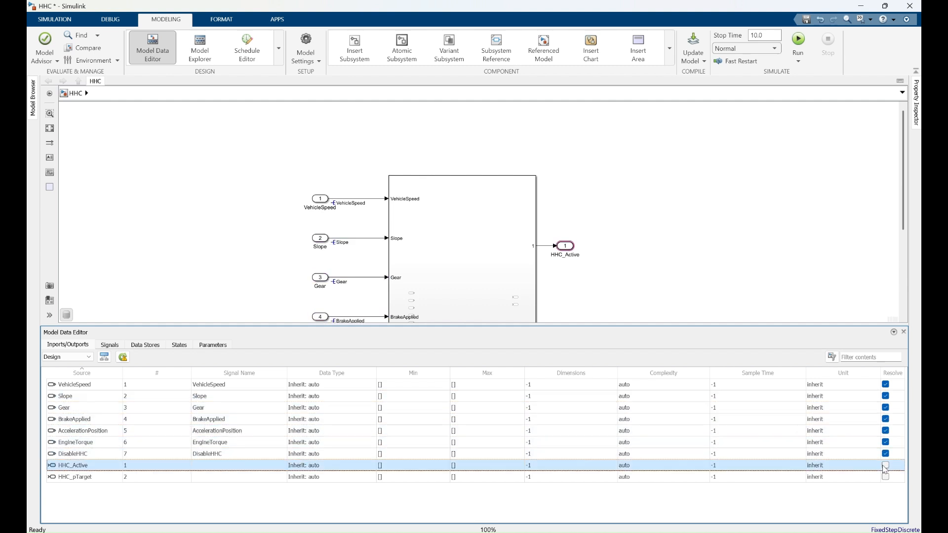
{"action": "left_click", "coordinate": [885, 476]}
{"action": "left_click", "coordinate": [677, 200]}
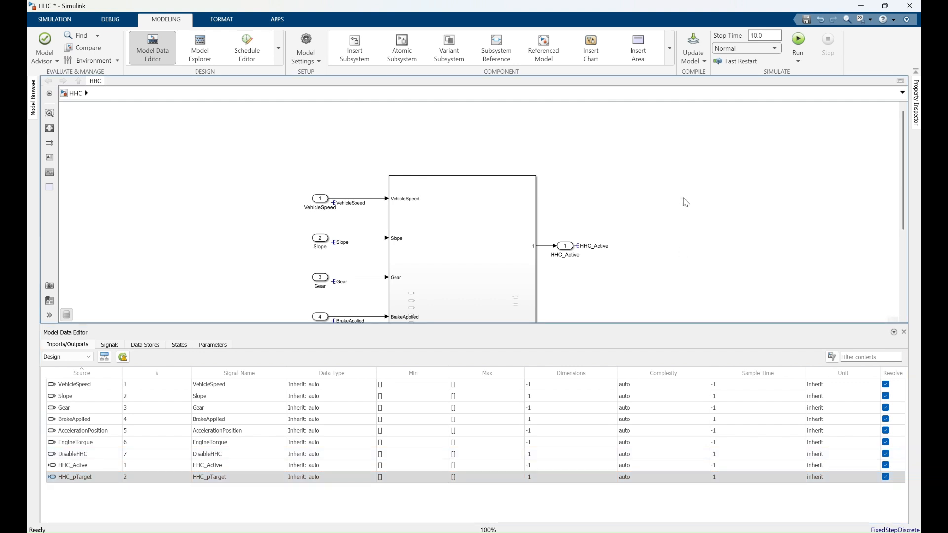
{"action": "left_click", "coordinate": [903, 333]}
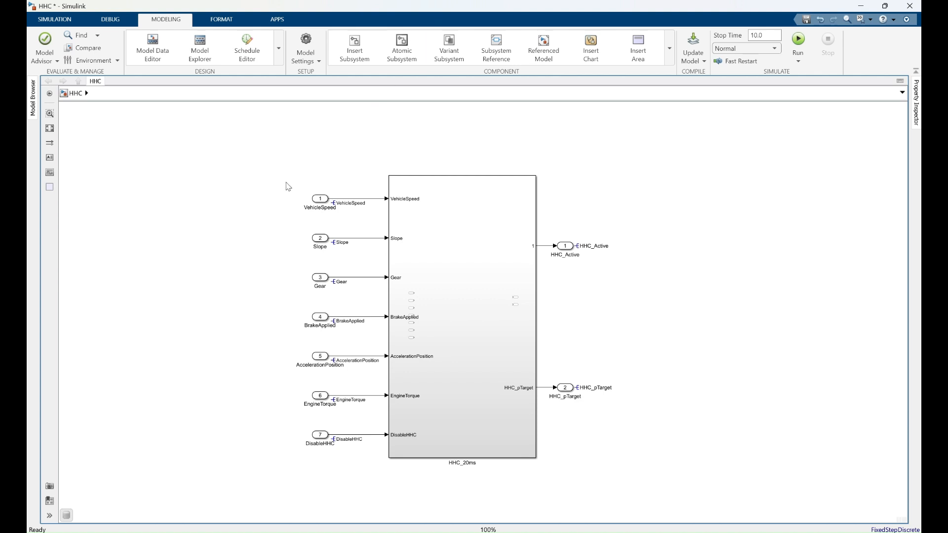
{"action": "left_click", "coordinate": [322, 199]}
{"action": "left_click", "coordinate": [213, 180]}
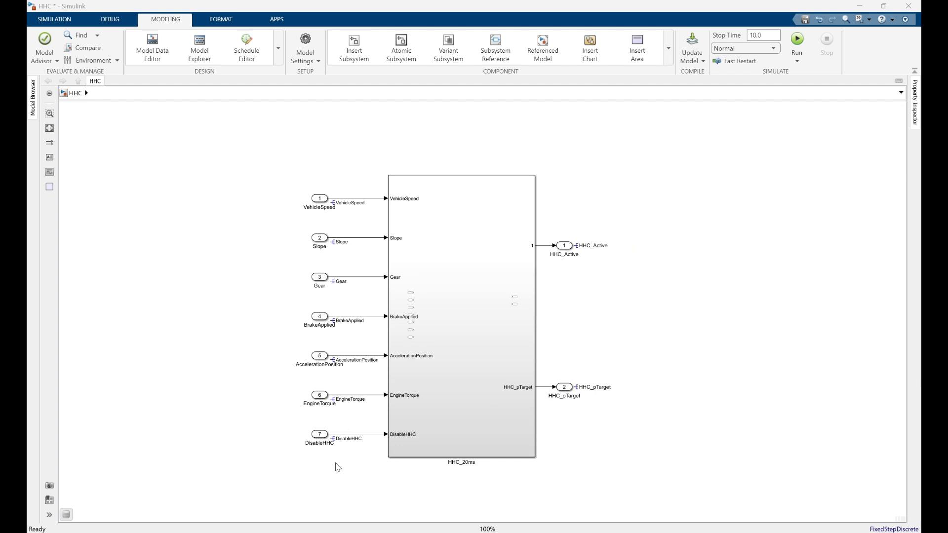
{"action": "left_click", "coordinate": [320, 437]}
{"action": "left_click", "coordinate": [331, 455]}
Add an inport named BLS below DisableHHC and connect it to the HHC_20ms subsystem as a new input.
{"action": "double_click", "coordinate": [317, 464]}
{"action": "type", "text": "in"}
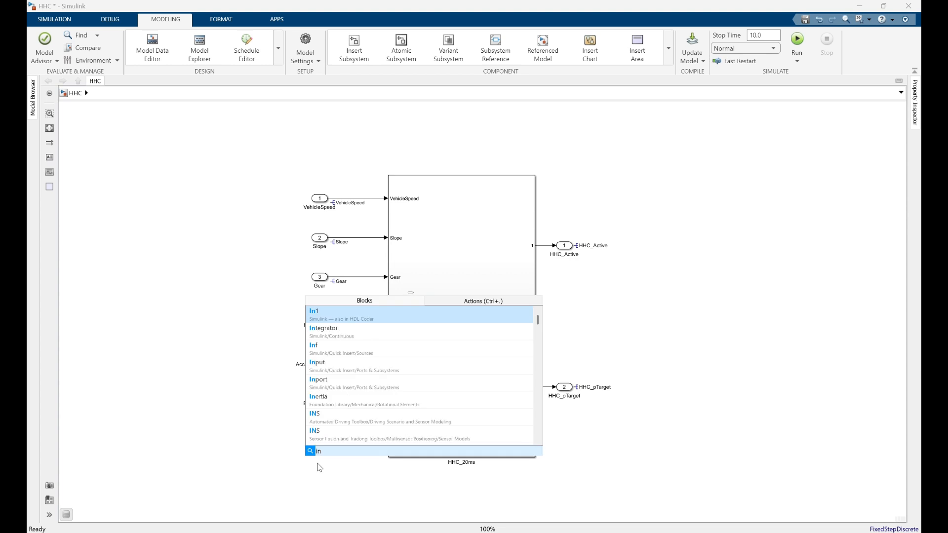
{"action": "key", "text": "Return"}
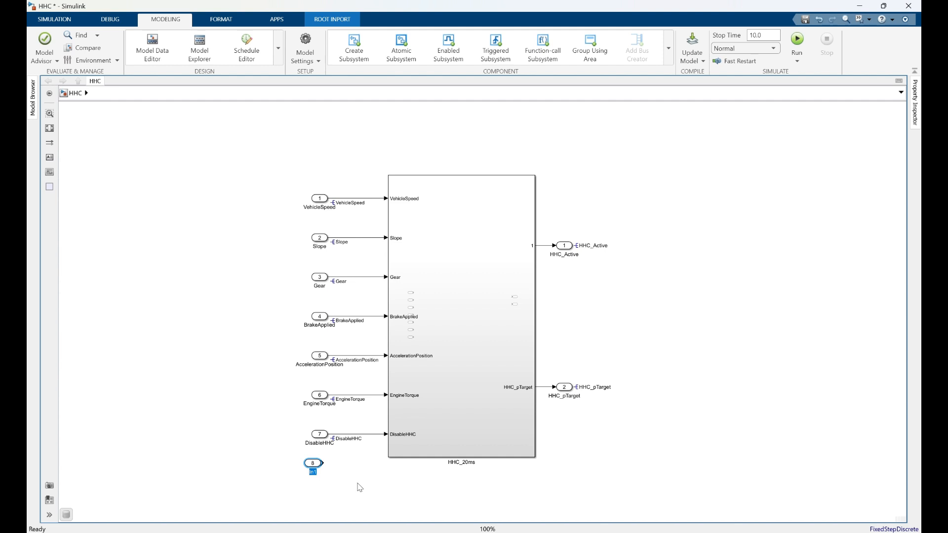
{"action": "type", "text": "BLS"}
{"action": "left_click", "coordinate": [358, 483]}
{"action": "left_click", "coordinate": [335, 471]}
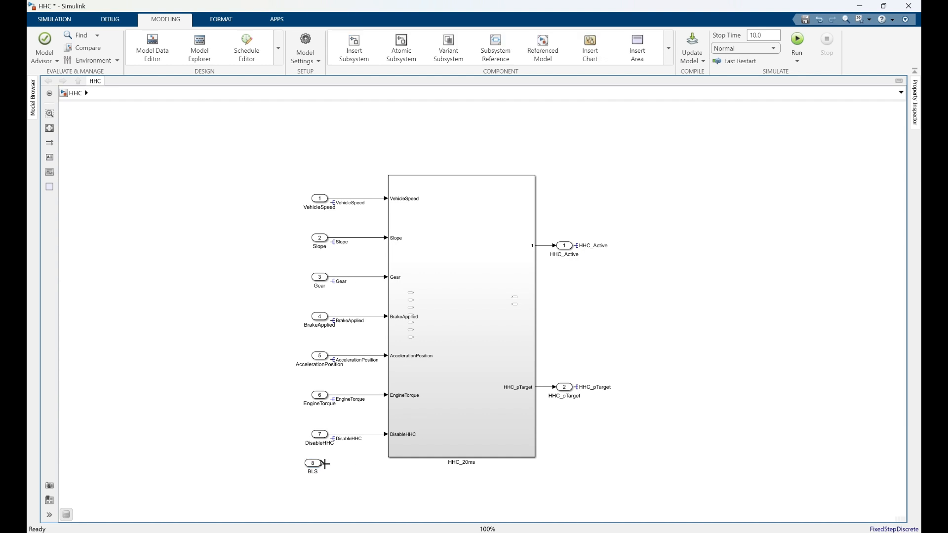
{"action": "left_click_drag", "start_coordinate": [322, 463], "coordinate": [393, 445]}
{"action": "left_click", "coordinate": [374, 461]}
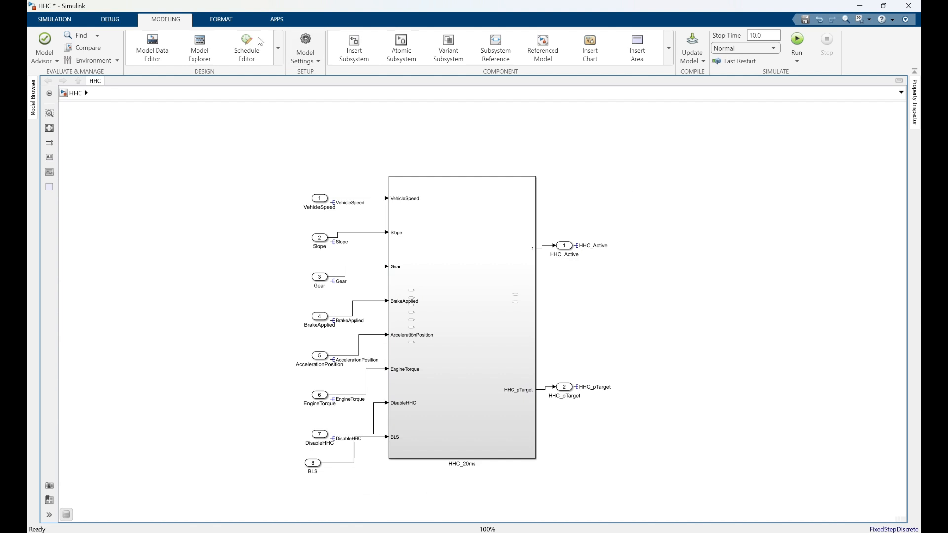
Turn on Resolve for the BLS inport in the Model Data Editor and close the editor.
{"action": "left_click", "coordinate": [149, 51]}
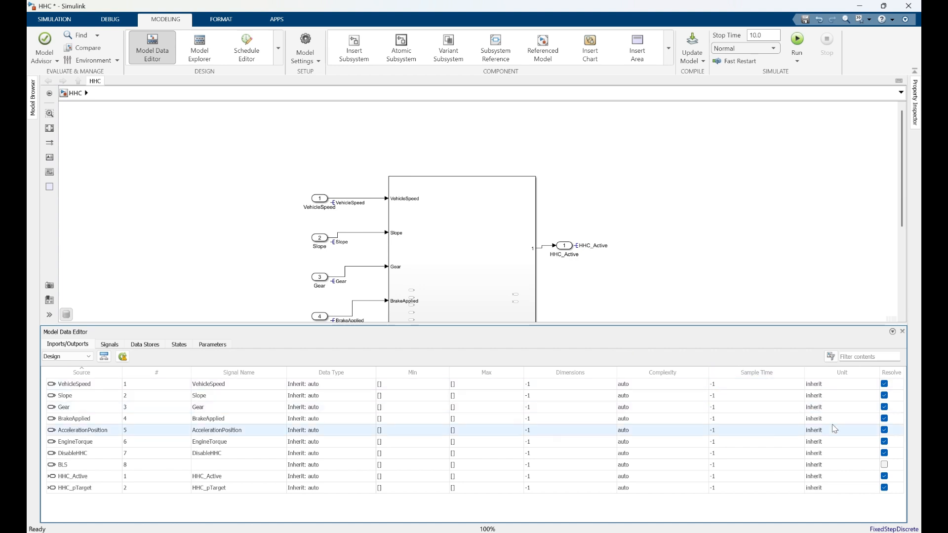
{"action": "left_click", "coordinate": [886, 467]}
{"action": "left_click", "coordinate": [885, 466]}
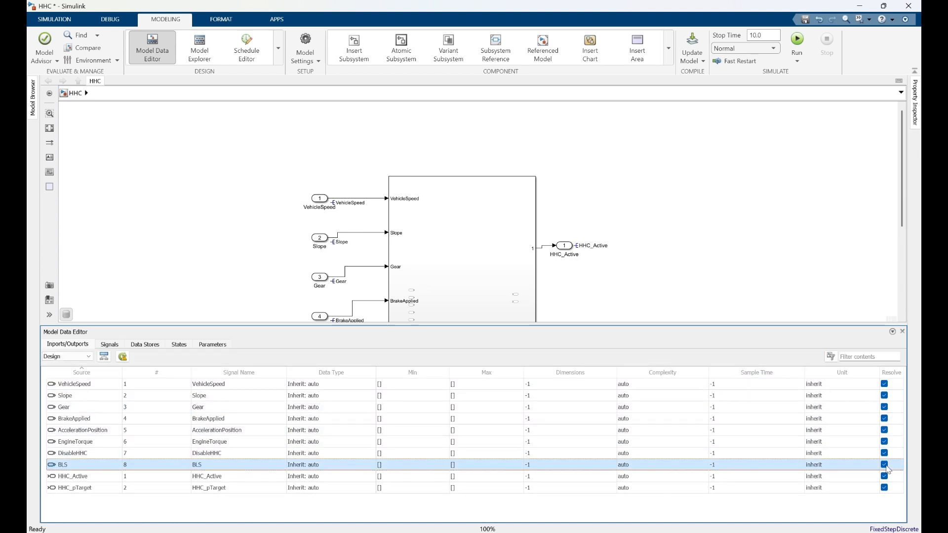
{"action": "left_click", "coordinate": [903, 332]}
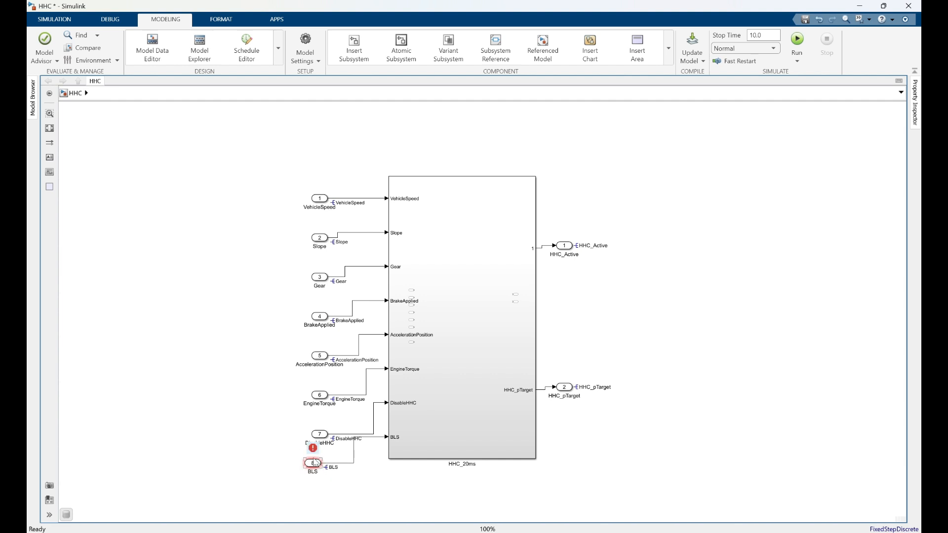
Create the missing BLS variable from the inport's error suggestions as a Simulink.Signal stored in the HHC_External.sldd data dictionary.
{"action": "mouse_move", "coordinate": [314, 452]}
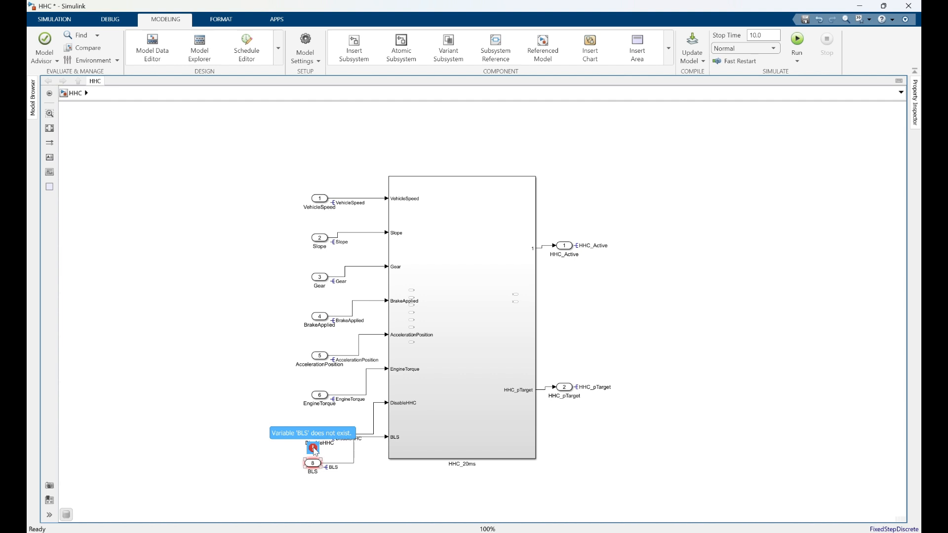
{"action": "left_click", "coordinate": [313, 448]}
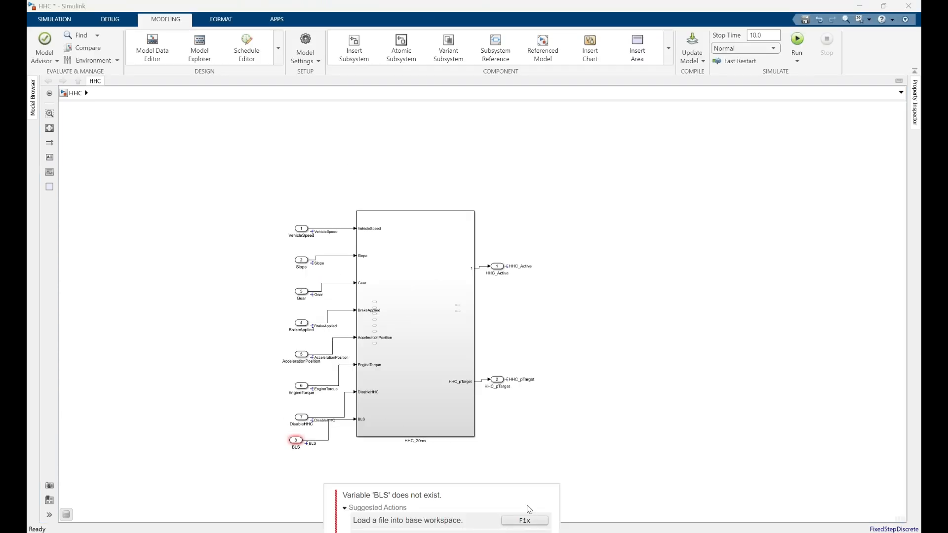
{"action": "left_click", "coordinate": [541, 435]}
{"action": "scroll", "coordinate": [460, 108], "scroll_direction": "down", "scroll_amount": 3}
{"action": "scroll", "coordinate": [325, 329], "scroll_direction": "up", "scroll_amount": 3}
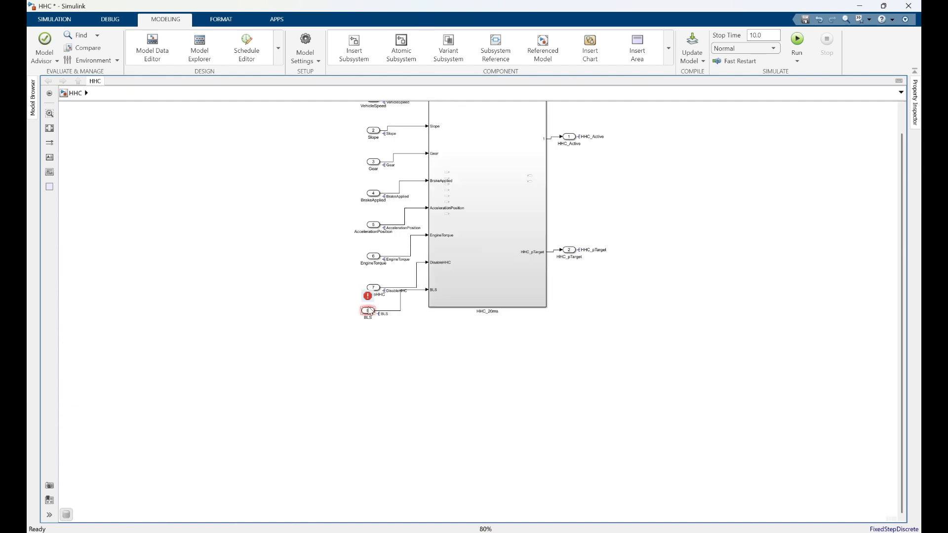
{"action": "left_click", "coordinate": [368, 297]}
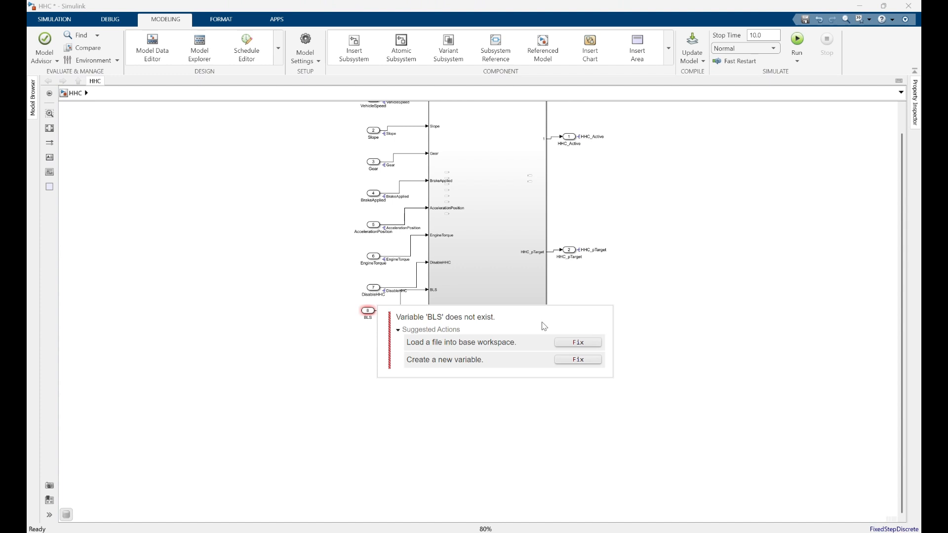
{"action": "left_click", "coordinate": [586, 364]}
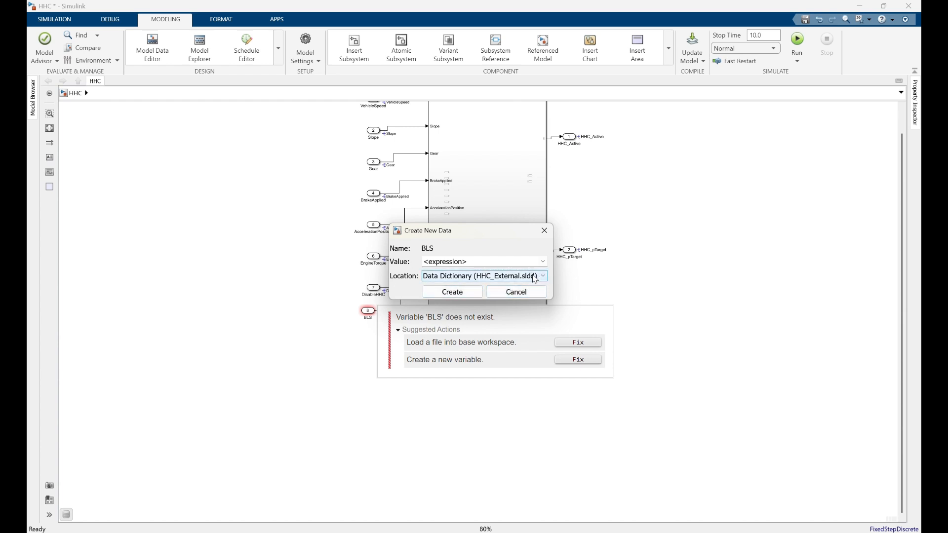
{"action": "left_click", "coordinate": [543, 263]}
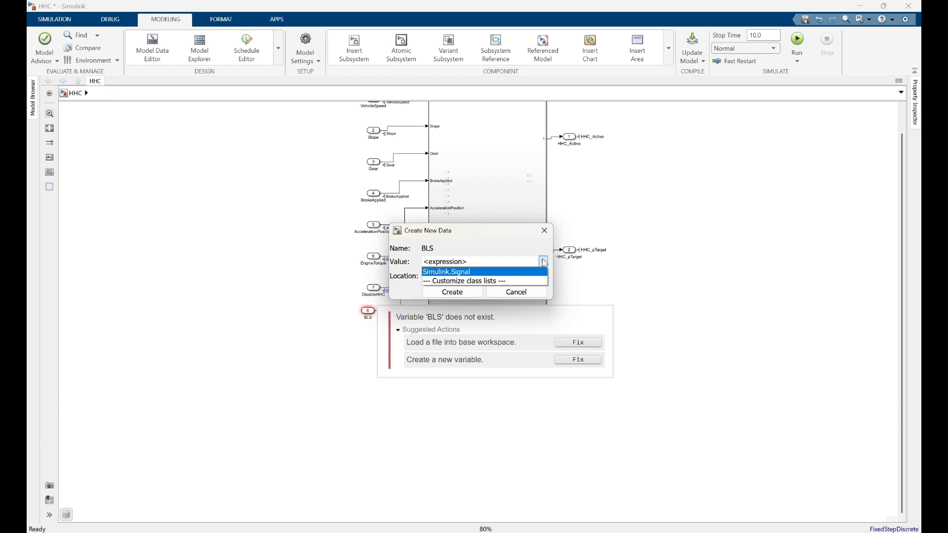
{"action": "left_click", "coordinate": [477, 272]}
{"action": "left_click", "coordinate": [449, 291]}
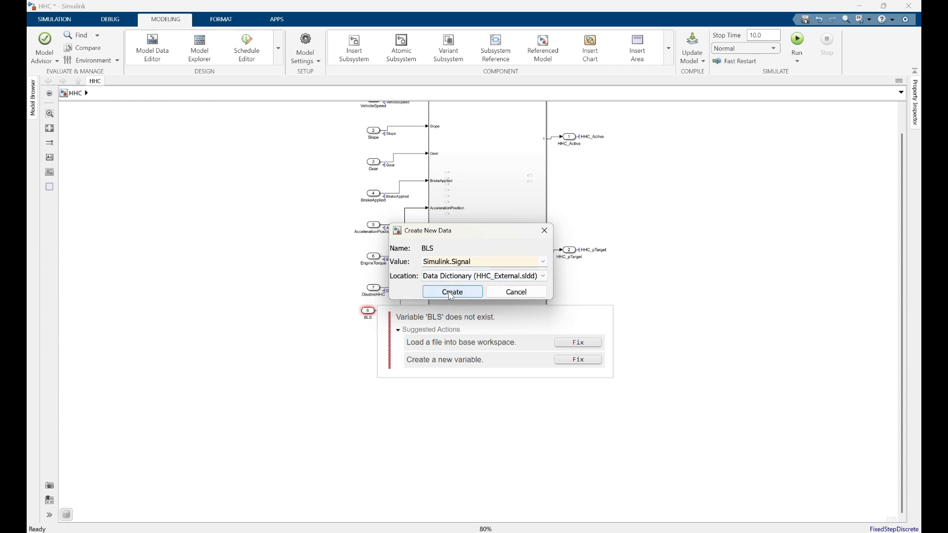
Define the BLS signal with data type boolean, minimum 0 and maximum 1, and save the model.
{"action": "left_click_drag", "start_coordinate": [476, 144], "coordinate": [667, 162]}
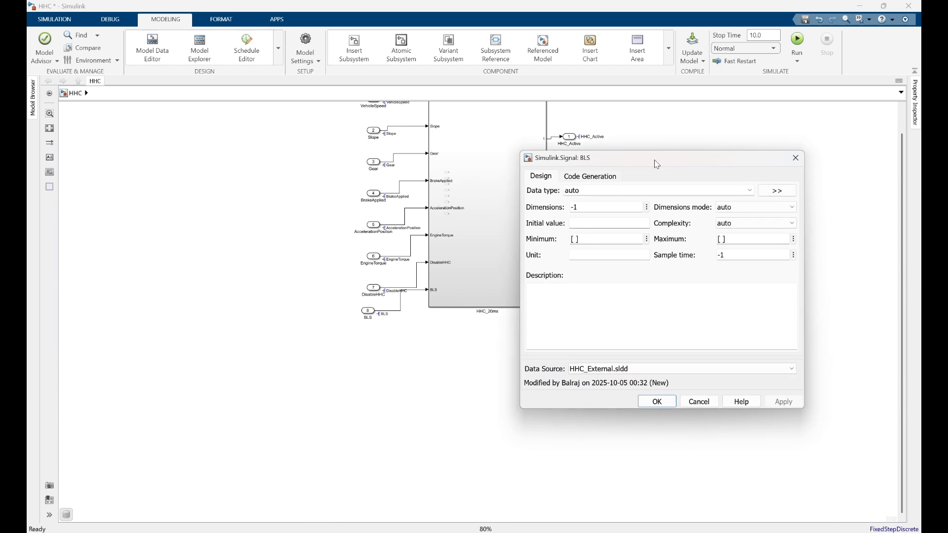
{"action": "double_click", "coordinate": [586, 191]}
{"action": "type", "text": "boolean"}
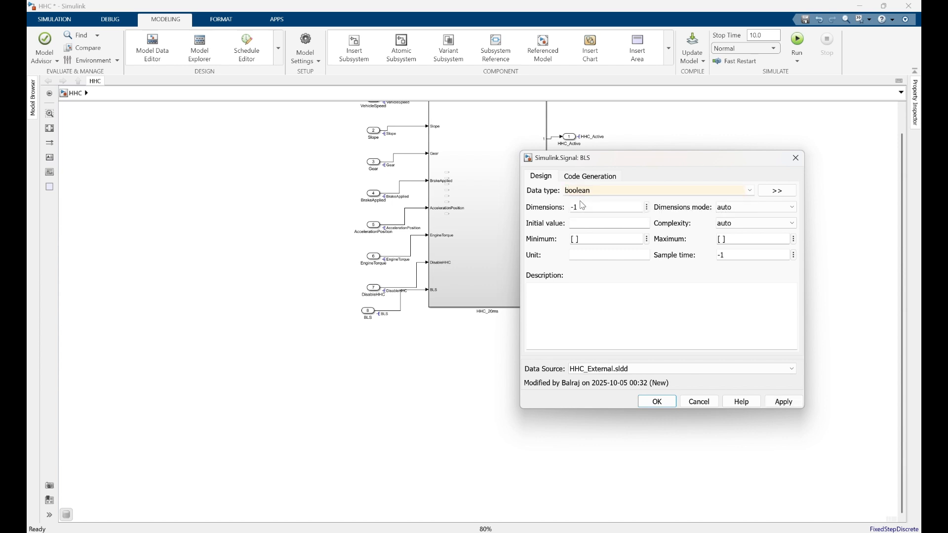
{"action": "double_click", "coordinate": [587, 239]}
{"action": "type", "text": "0"}
{"action": "double_click", "coordinate": [740, 239]}
{"action": "type", "text": "1"}
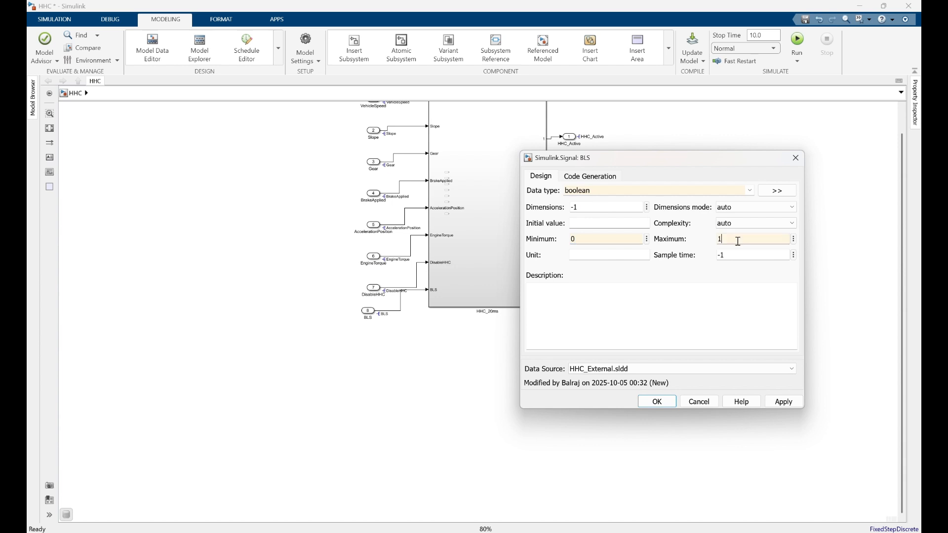
{"action": "left_click", "coordinate": [607, 303]}
{"action": "left_click", "coordinate": [792, 404]}
{"action": "left_click", "coordinate": [650, 407]}
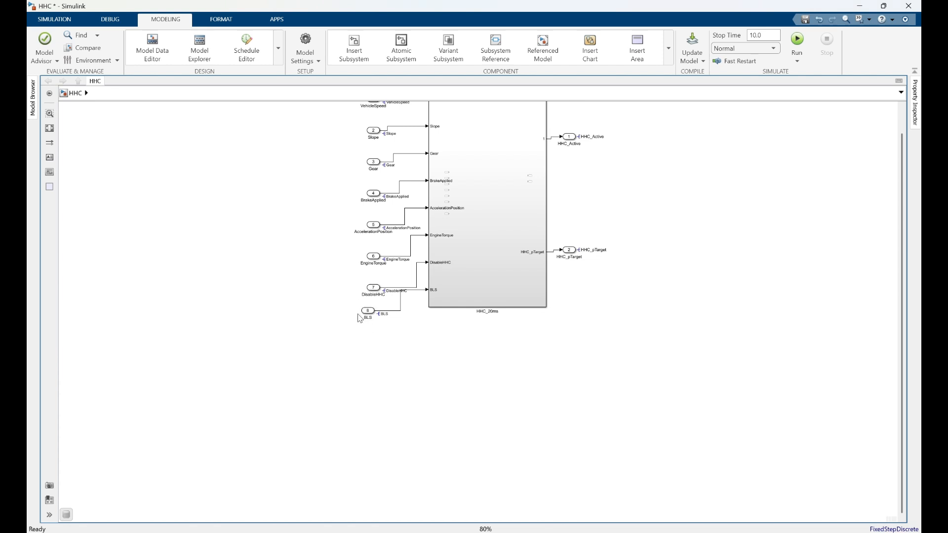
{"action": "key", "text": "ctrl+s"}
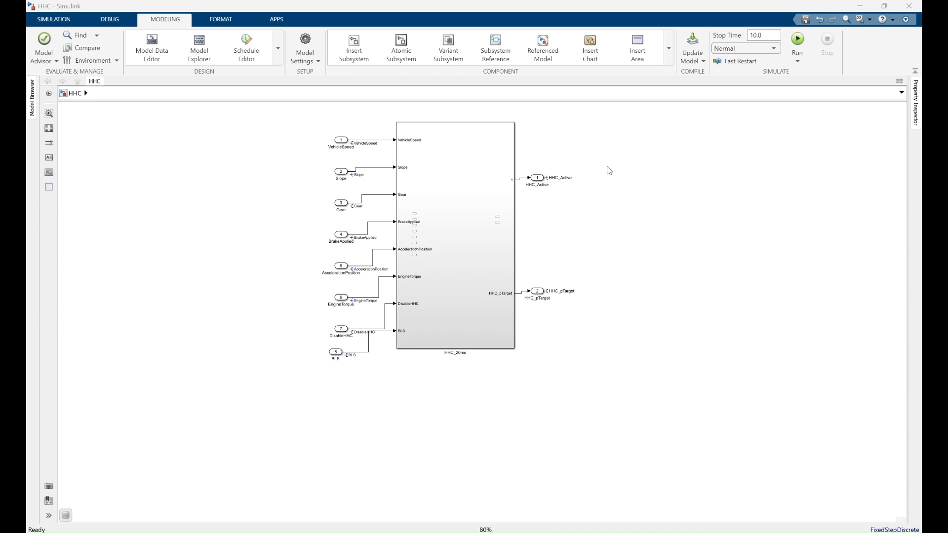
Undo the addition of the BLS inport and its connection to HHC_20ms, and save the model.
{"action": "left_click", "coordinate": [575, 244]}
{"action": "key", "text": "ctrl+z"}
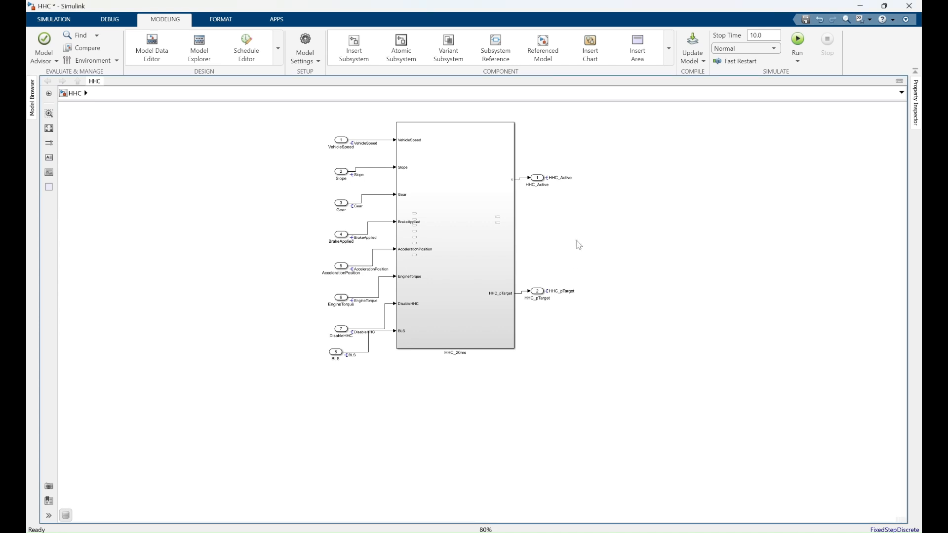
{"action": "key", "text": "ctrl+z"}
{"action": "key", "text": "ctrl+z"}
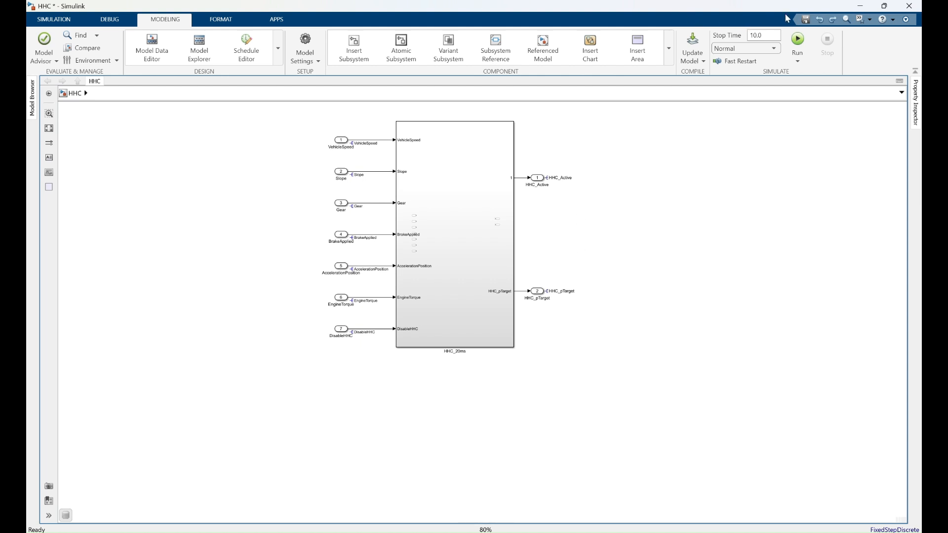
{"action": "left_click", "coordinate": [805, 20]}
Update the HHC model and open the HHC_20ms subsystem.
{"action": "left_click", "coordinate": [693, 44]}
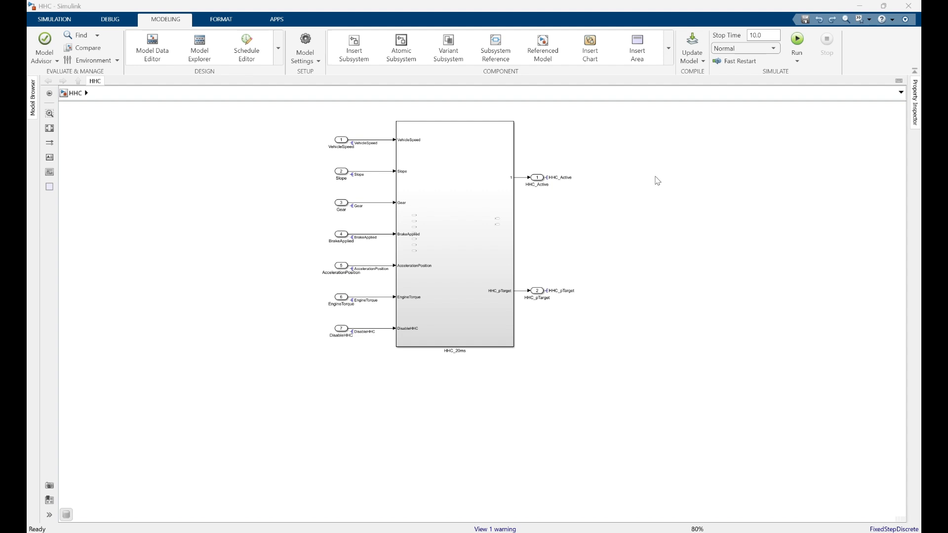
{"action": "left_click", "coordinate": [476, 168]}
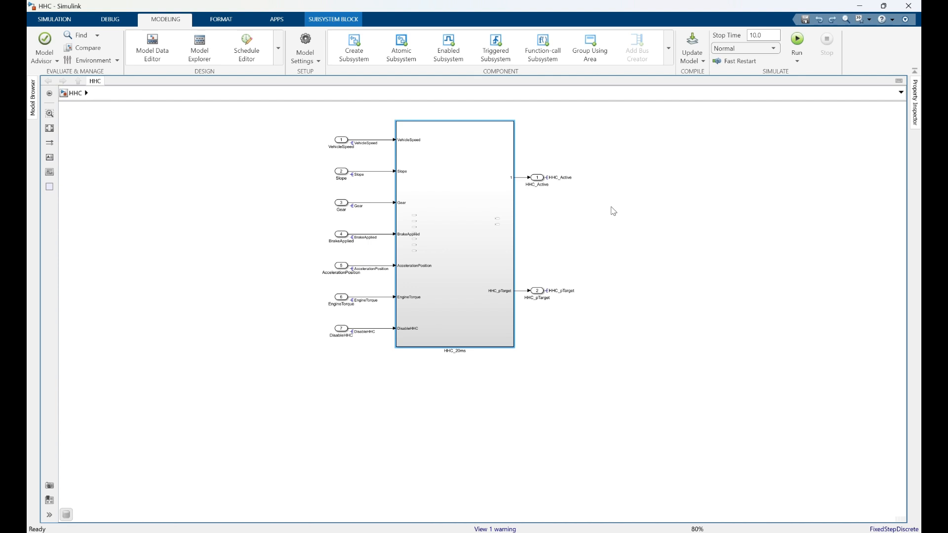
{"action": "double_click", "coordinate": [447, 193]}
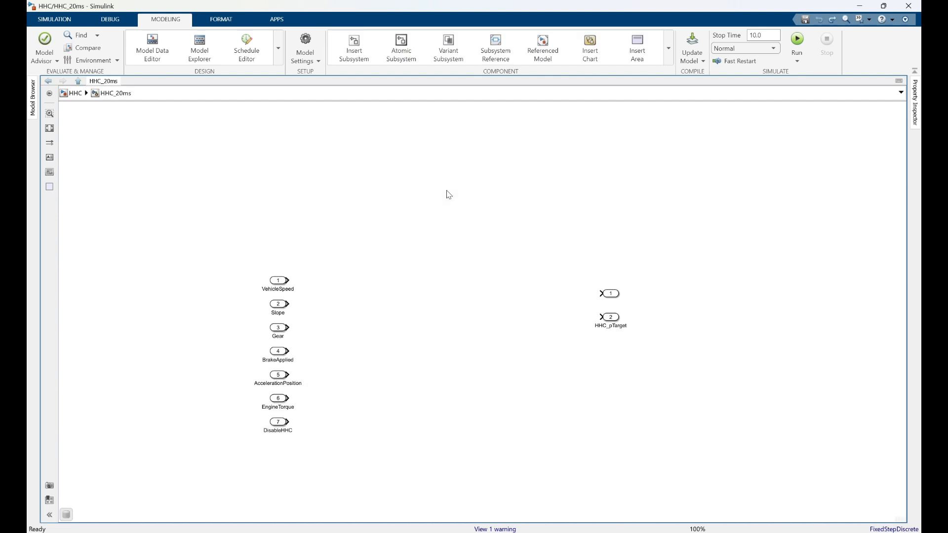